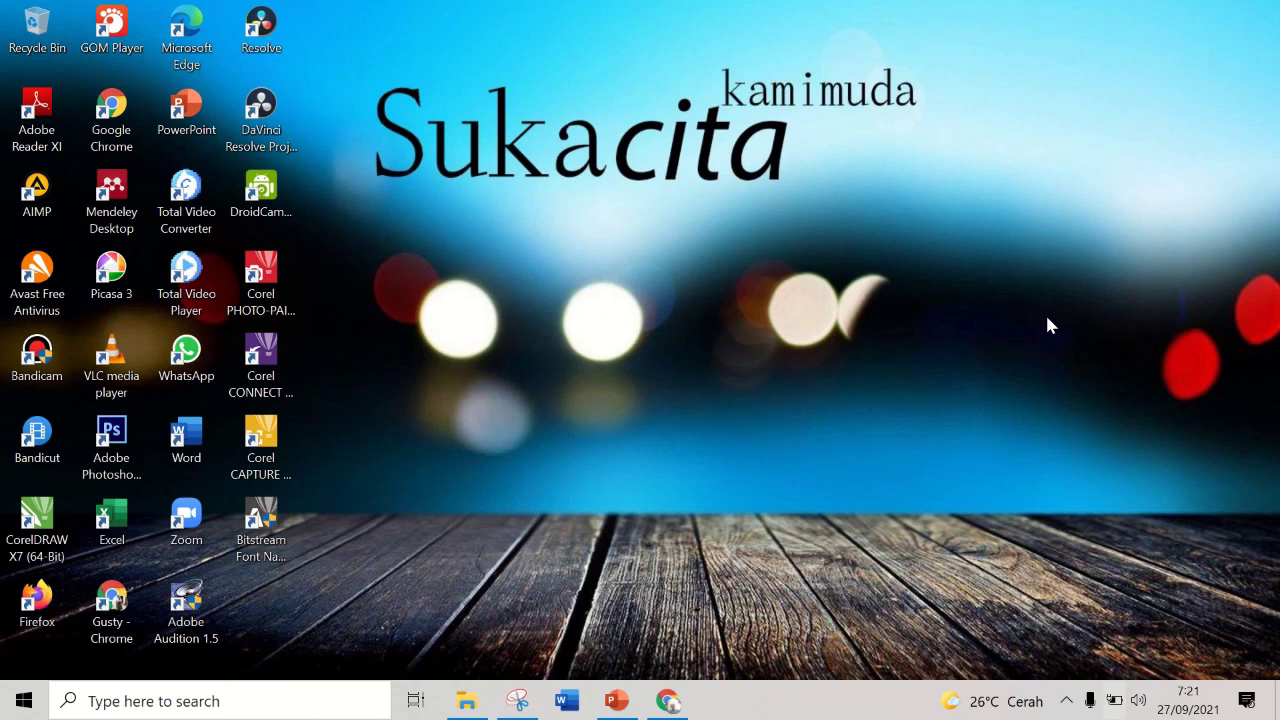
Step: Open Word with a new blank document and maximize its window
{"action": "left_click", "coordinate": [577, 704]}
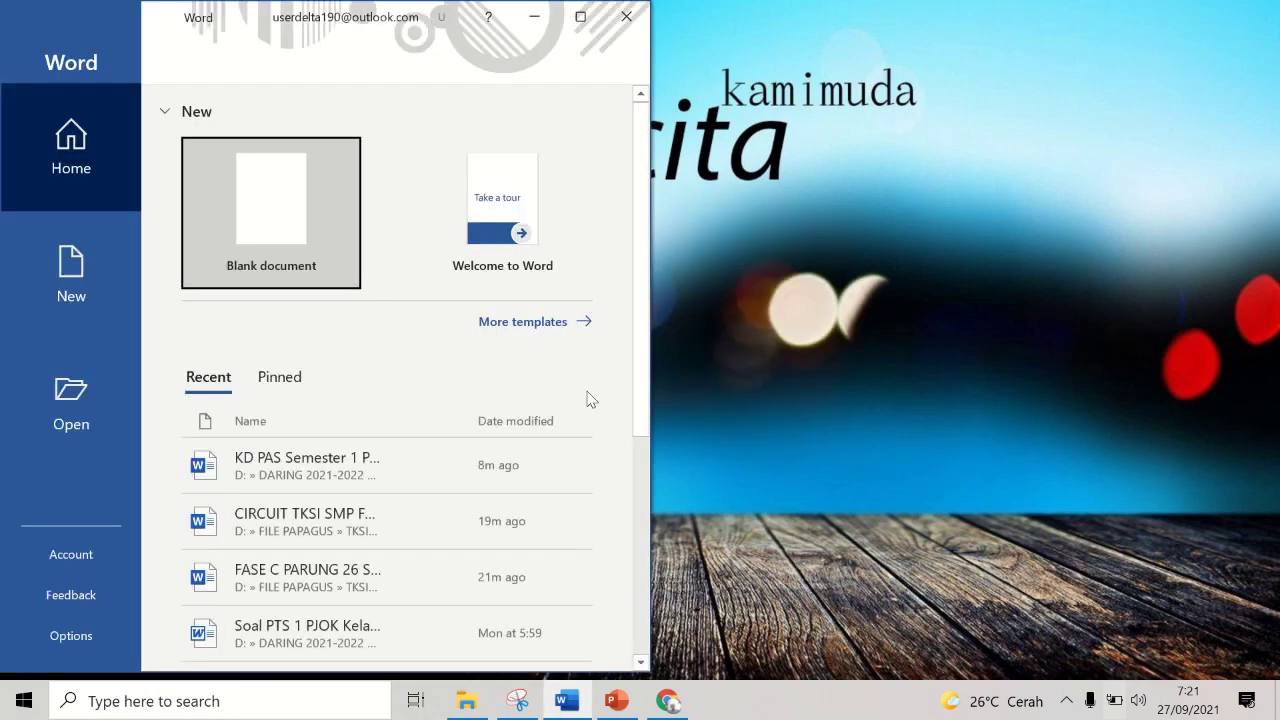
{"action": "left_click", "coordinate": [282, 213]}
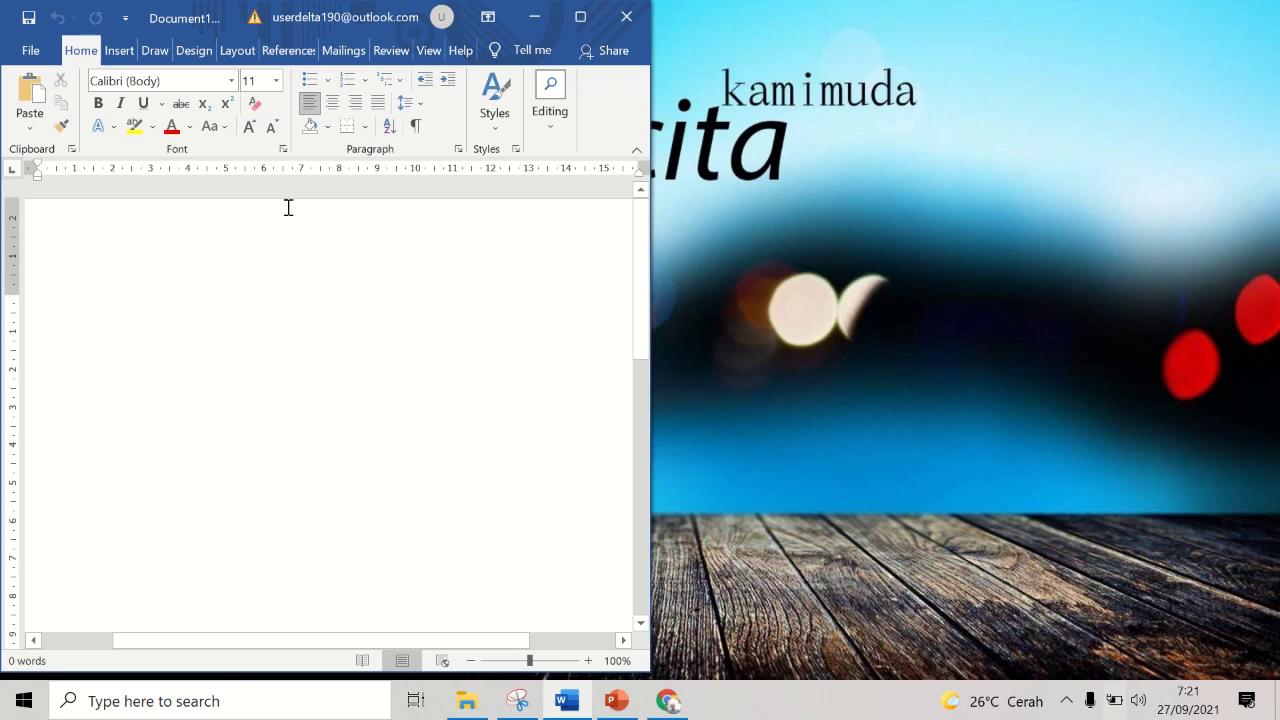
{"action": "left_click", "coordinate": [580, 17]}
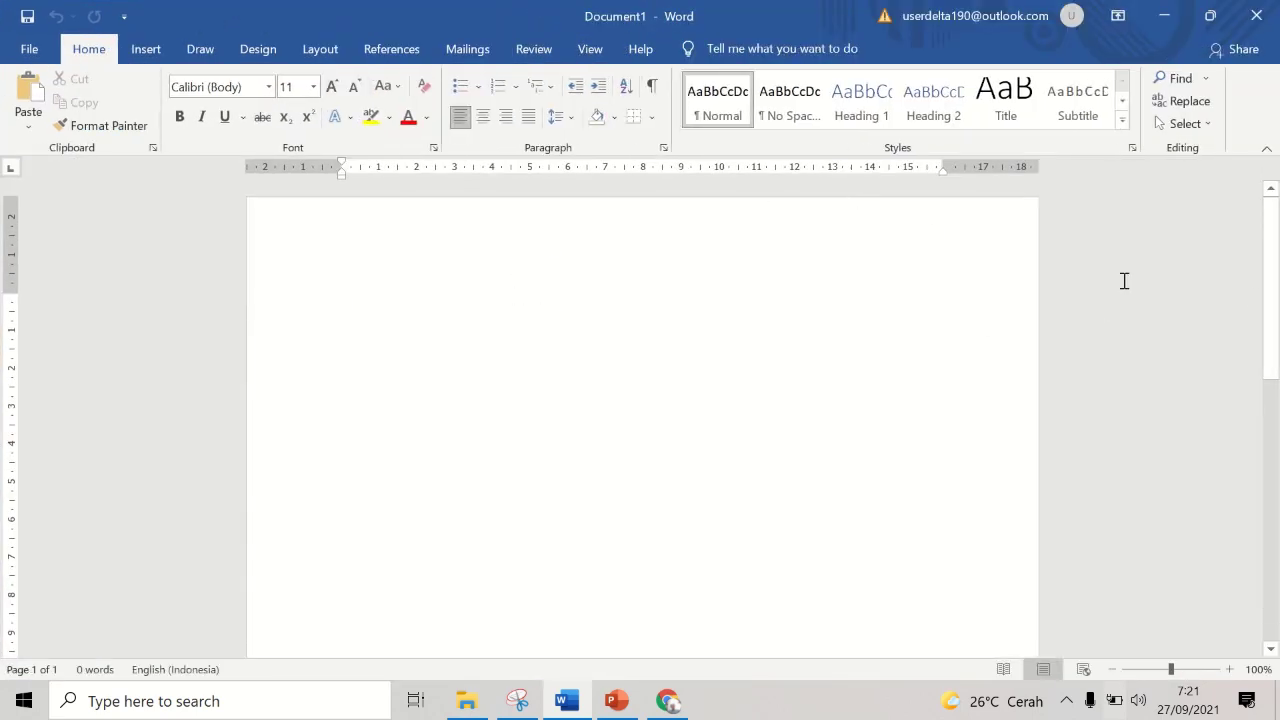
Step: Check which Office edition is installed in the account's product information, and return to the document
{"action": "left_click", "coordinate": [29, 48]}
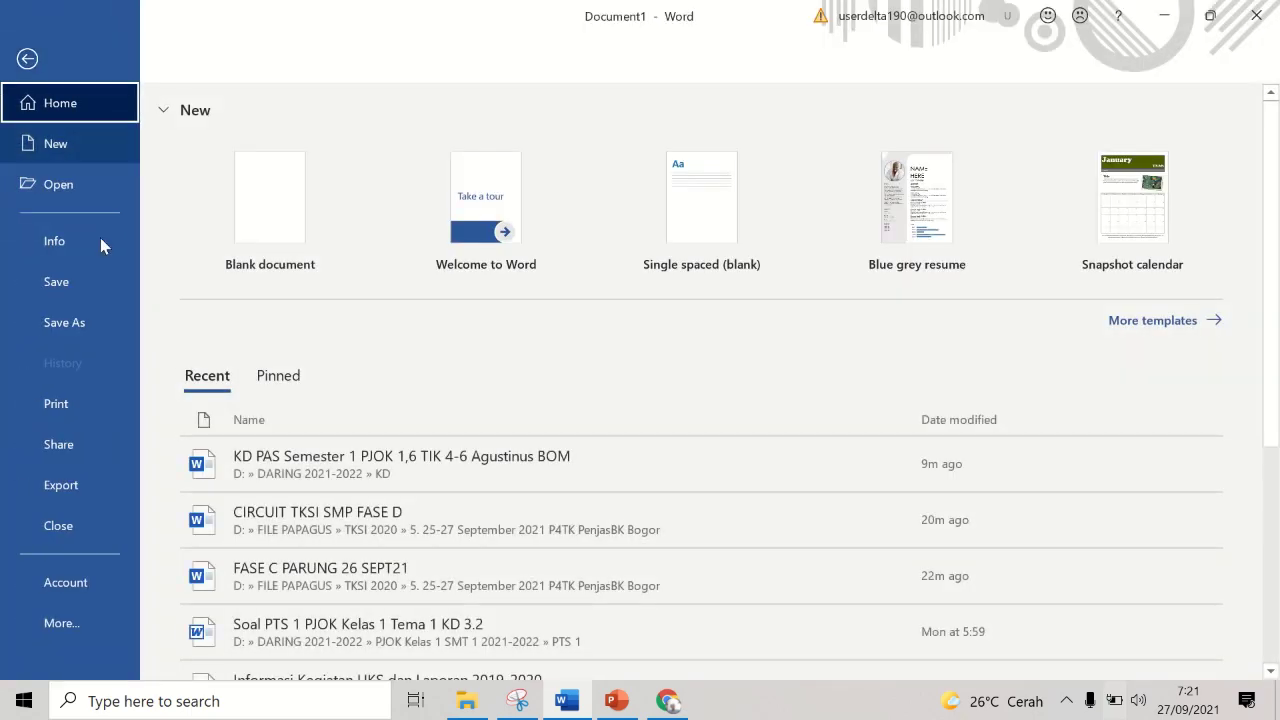
{"action": "left_click", "coordinate": [83, 591]}
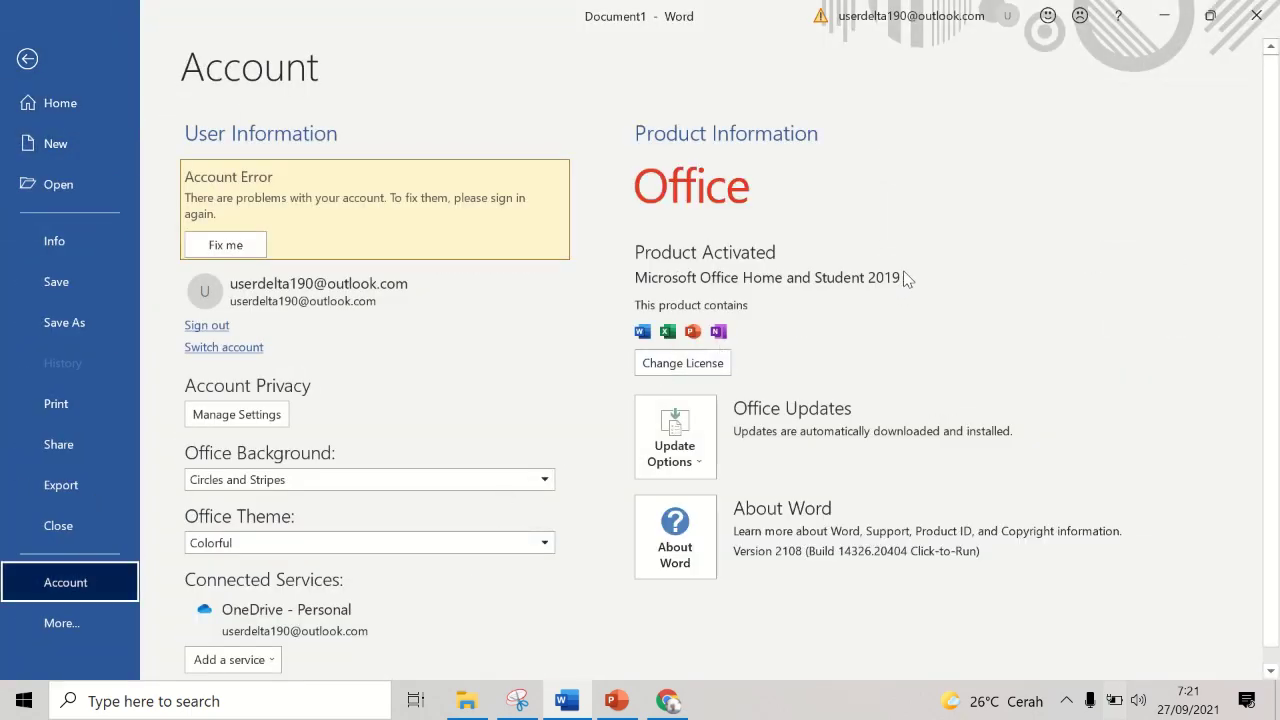
{"action": "key", "text": "Escape"}
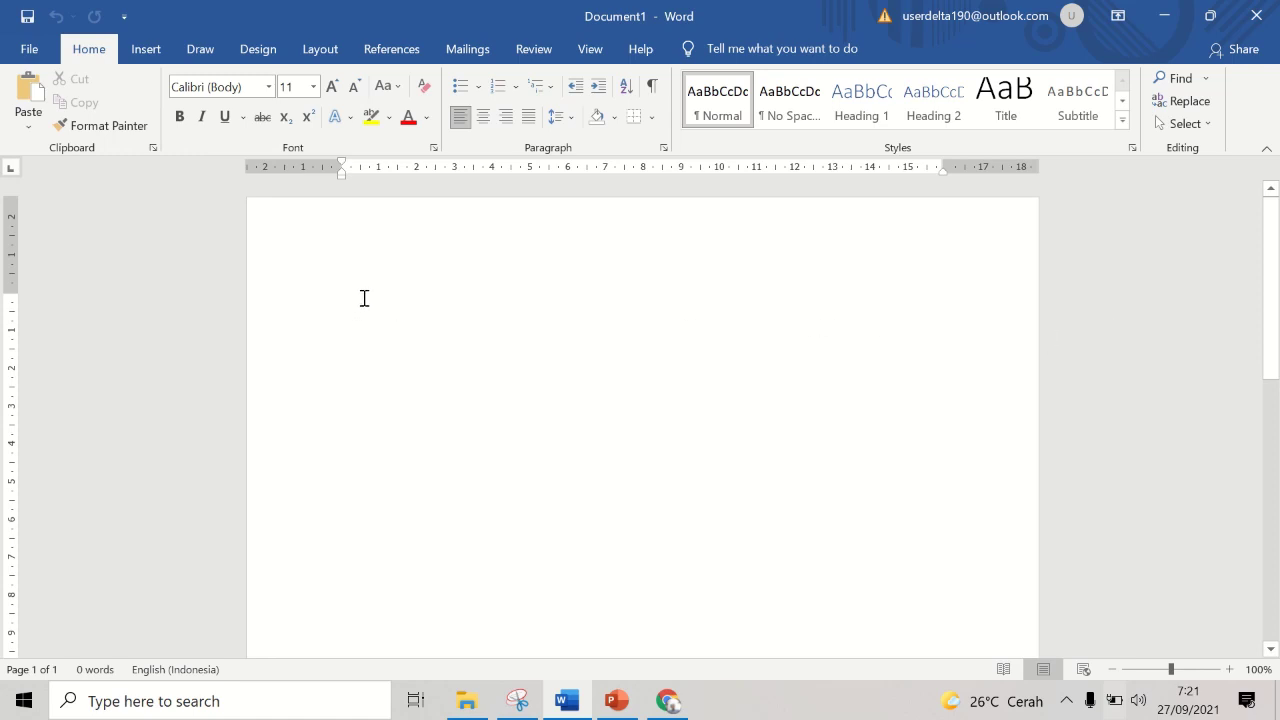
Step: Write "Mengetik dengan lancar dan cepat" as the opening words of the document, with "lancar" spelled correctly
{"action": "type", "text": "mengetik"}
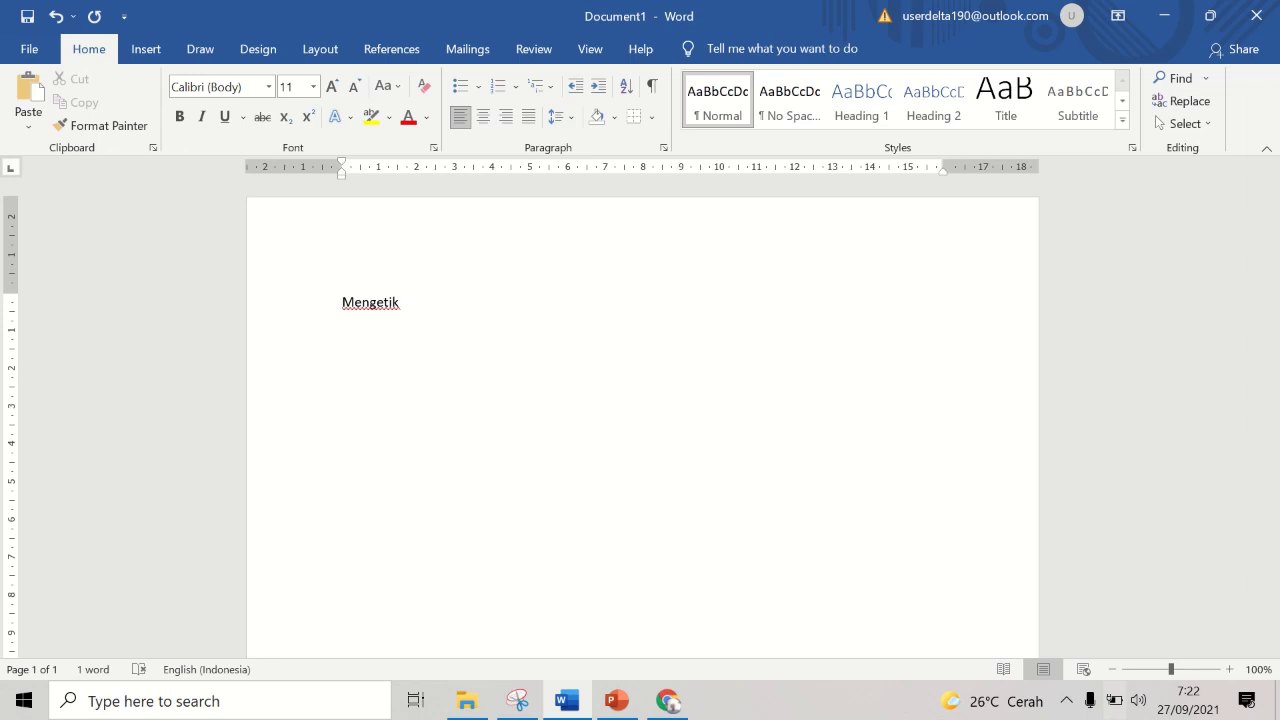
{"action": "type", "text": "dengan lancara dan cepat"}
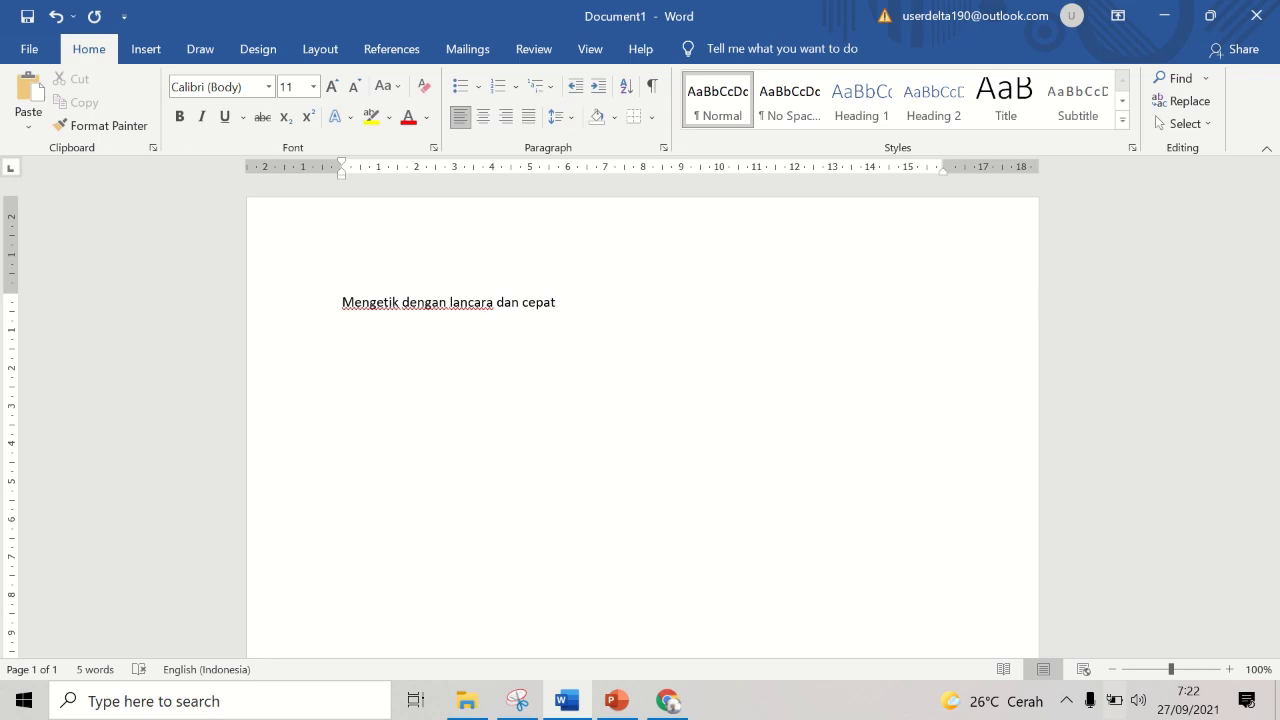
{"action": "left_click", "coordinate": [497, 311]}
{"action": "key", "text": "BackSpace"}
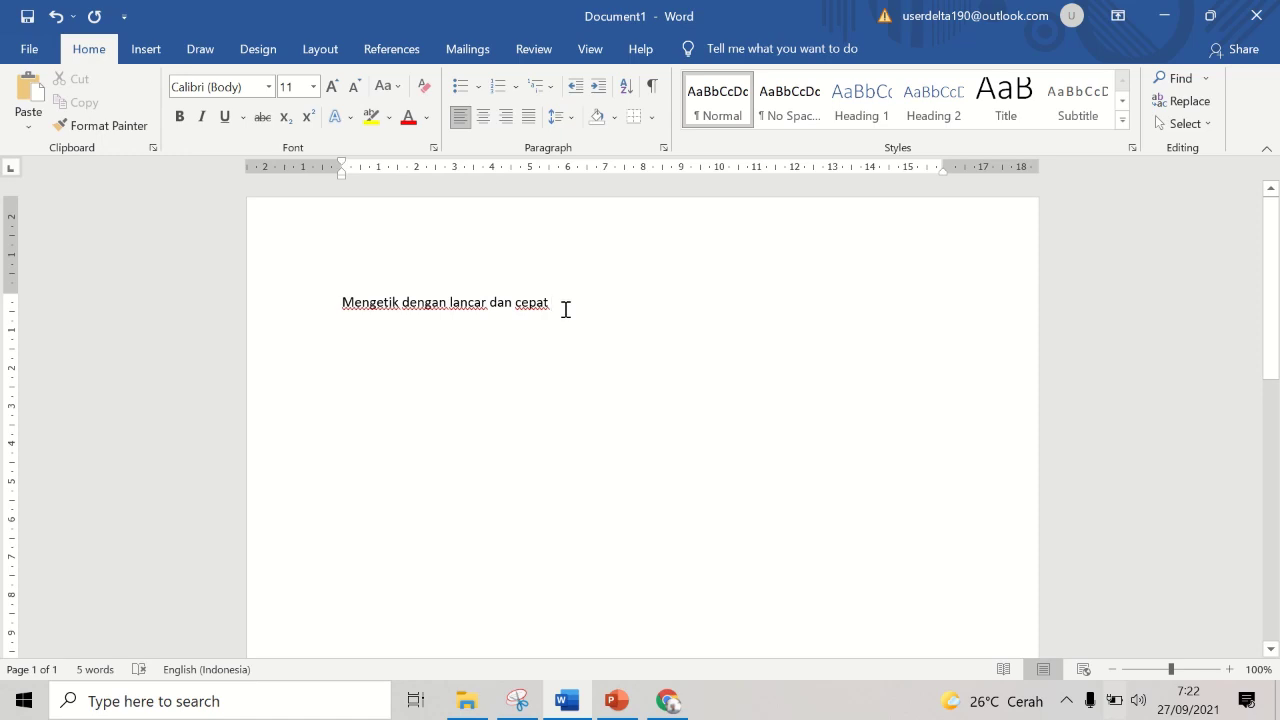
Step: Continue the sentence with "dan bisa diatur sedemikian rupa menjadi ketikan koran dengan menggunakan icon column"
{"action": "left_click", "coordinate": [565, 310]}
{"action": "type", "text": "dan bisa di"}
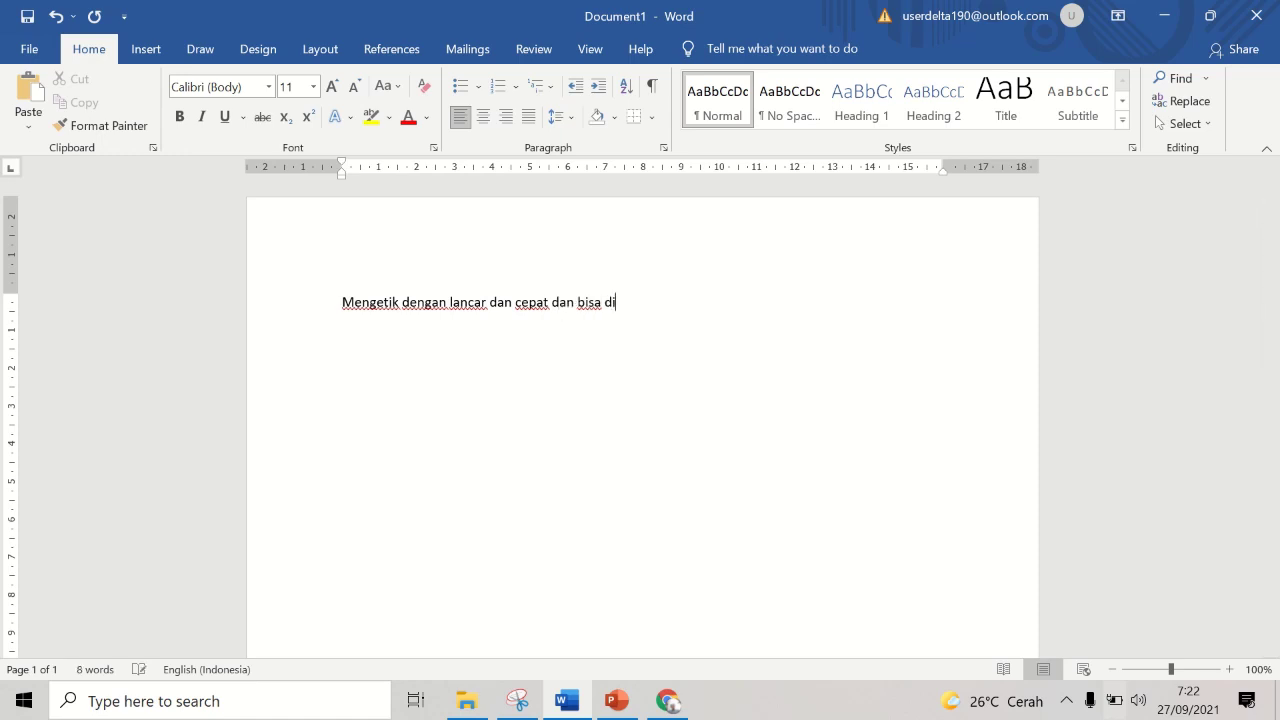
{"action": "type", "text": "atur sedemikian rupa "}
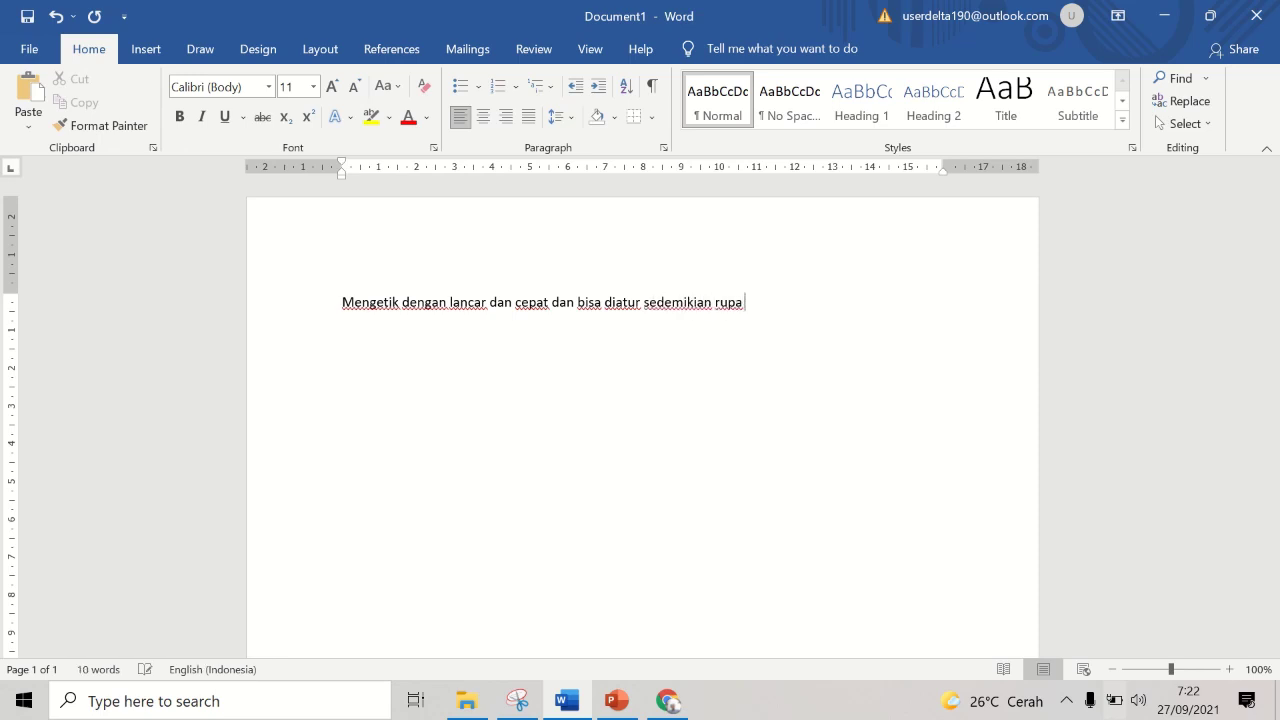
{"action": "type", "text": "menjadi ketikank"}
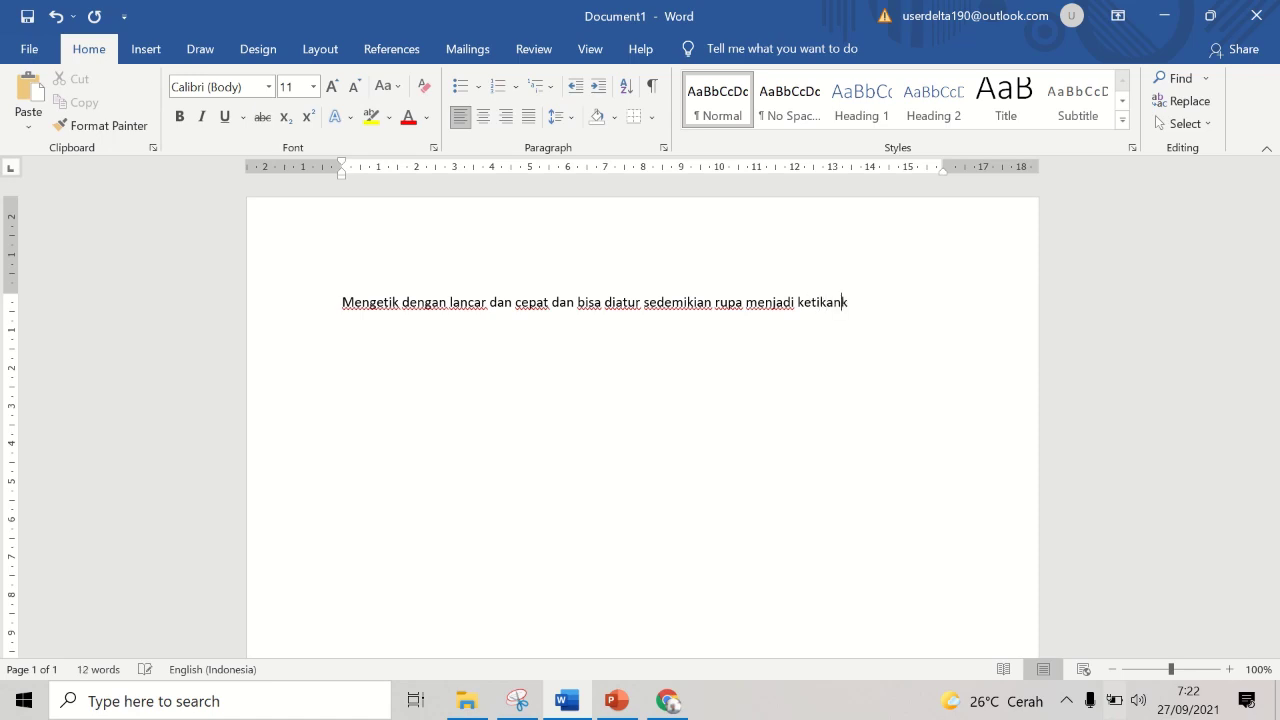
{"action": "type", "text": " koran dengan menggu"}
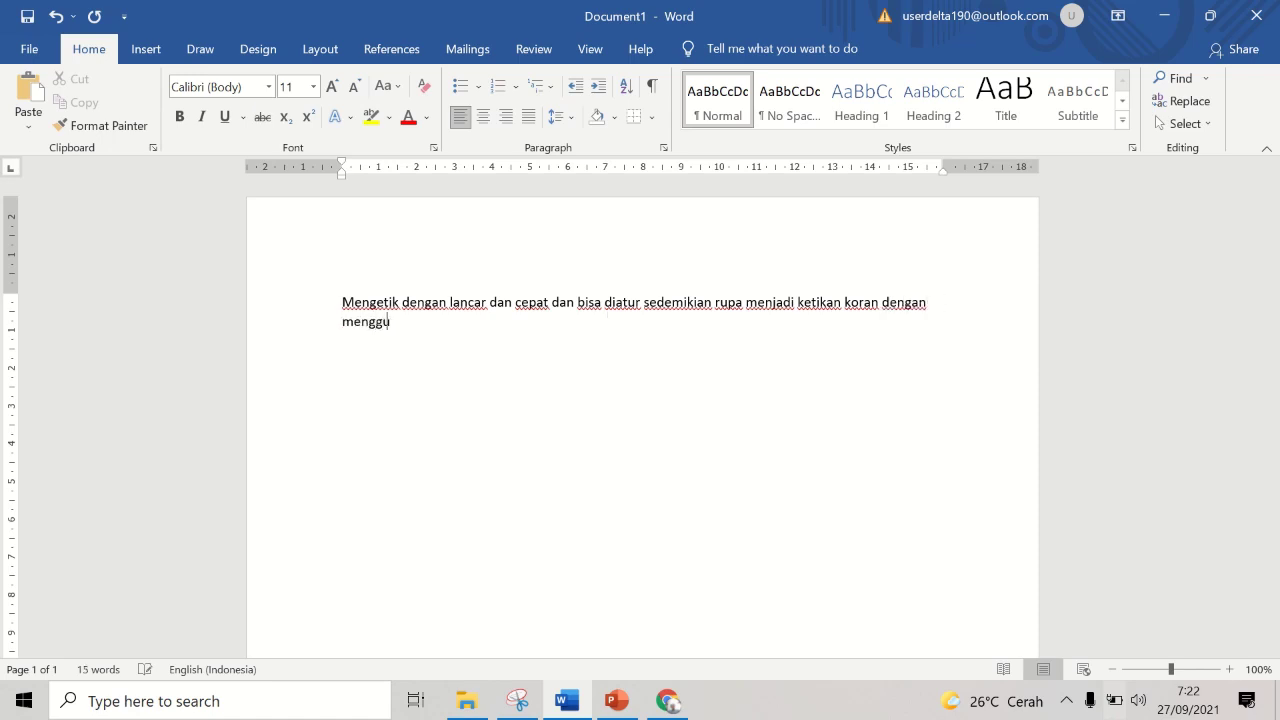
{"action": "type", "text": "nakan icon column"}
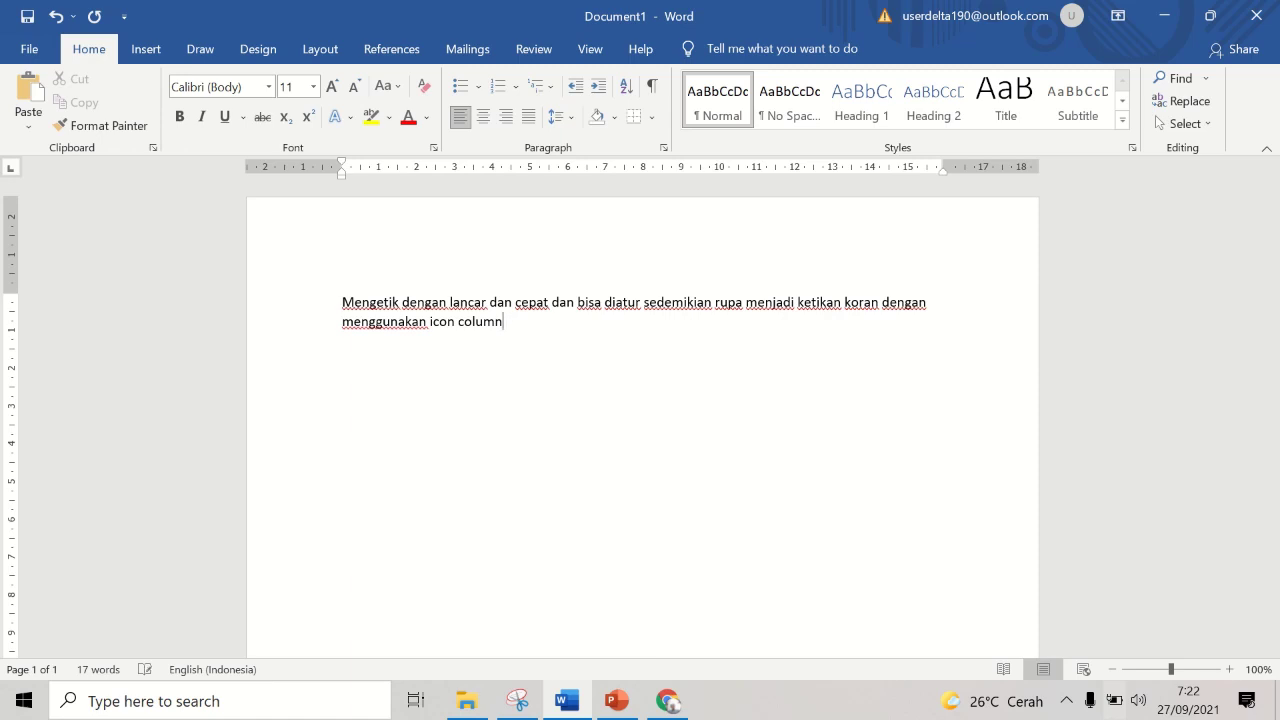
Step: End the first sentence with a period, add "Kita membagi menjadi 3 kolom." and start a new paragraph
{"action": "type", "text": "kita men"}
{"action": "type", "text": "bag"}
{"action": "type", "text": "i menjadi "}
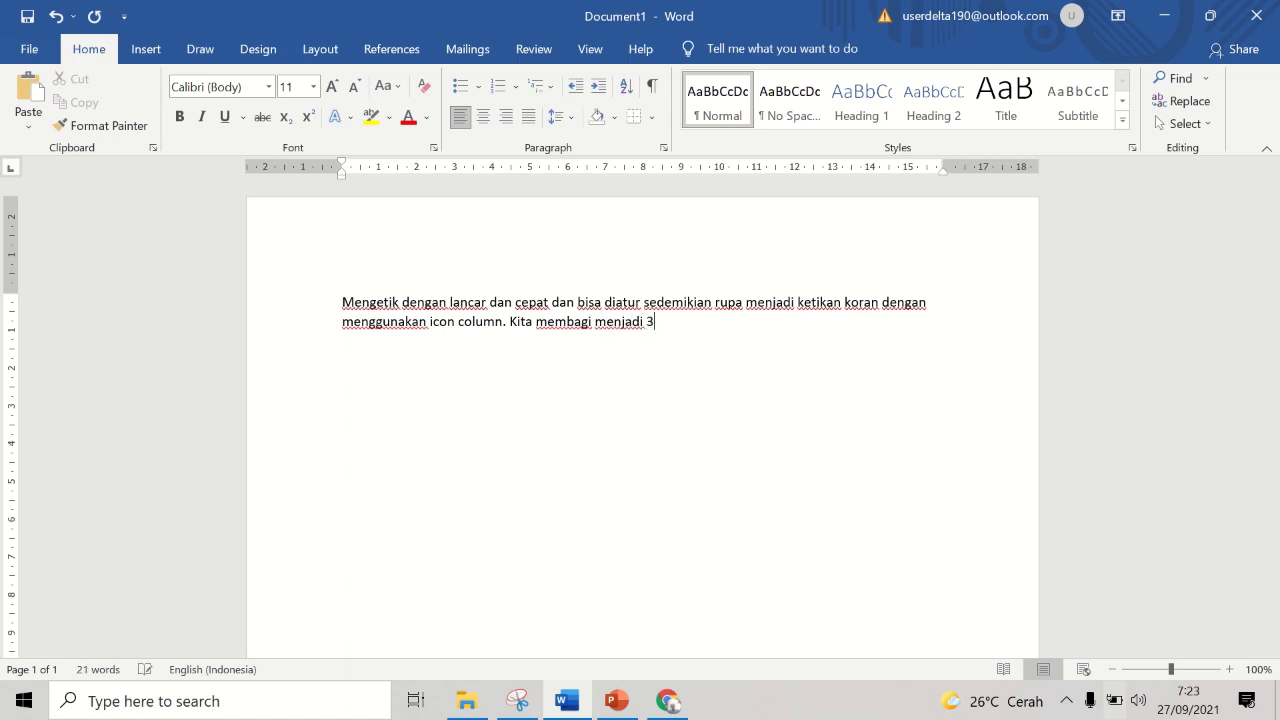
{"action": "type", "text": "3 kolom"}
{"action": "type", "text": "."}
{"action": "key", "text": "Return"}
{"action": "key", "text": "Tab"}
Step: Insert the title "Ketik koran" above the paragraph, followed by an empty line
{"action": "left_click", "coordinate": [342, 301]}
{"action": "key", "text": "Return"}
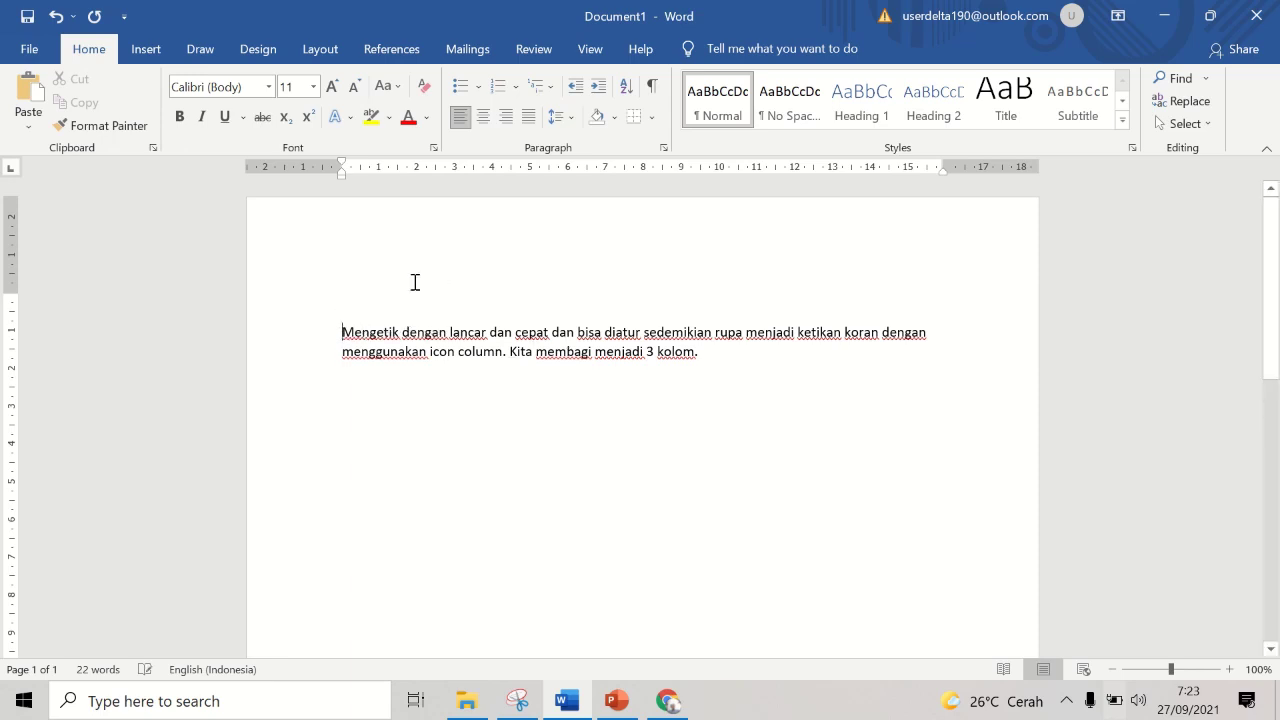
{"action": "type", "text": "keti"}
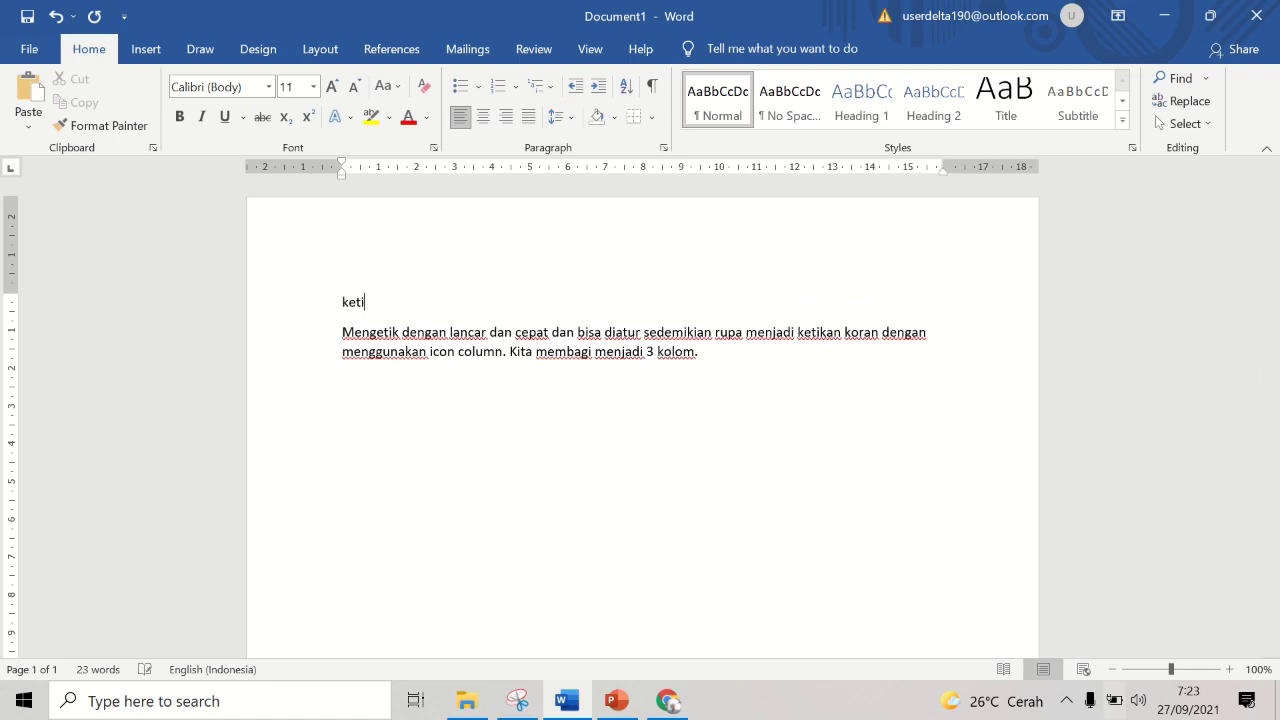
{"action": "type", "text": "k koran"}
{"action": "key", "text": "Return"}
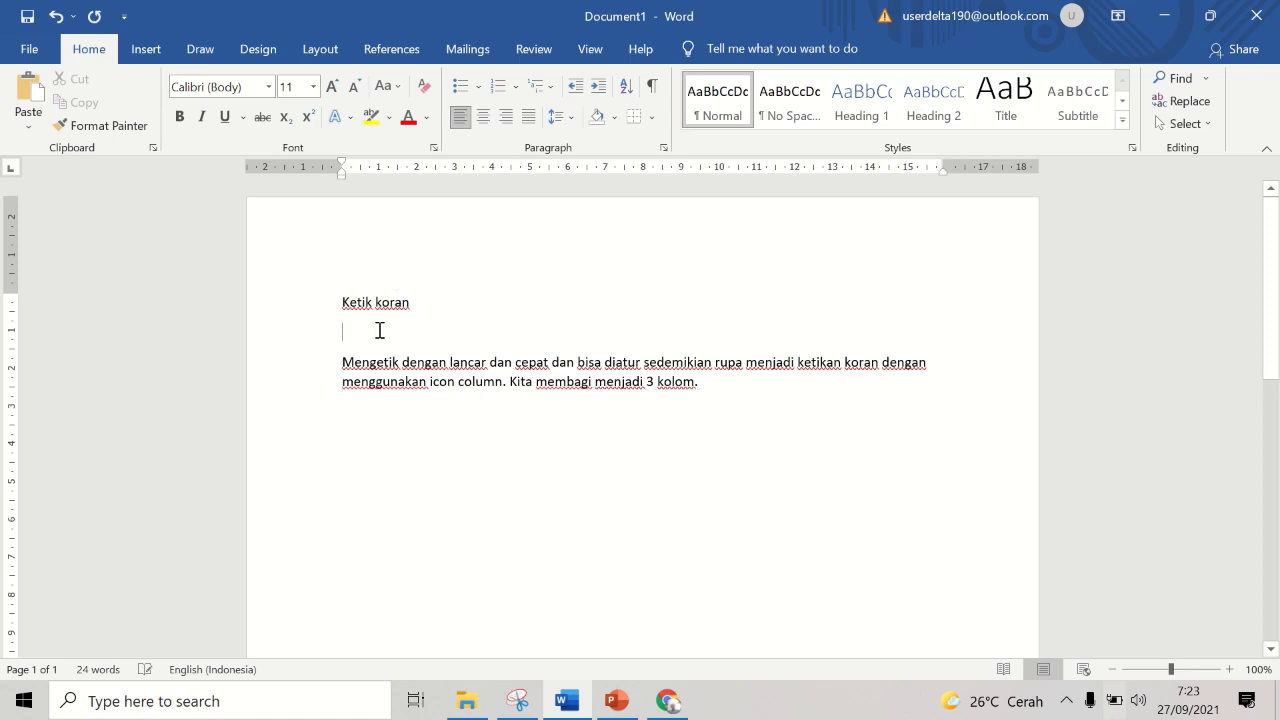
Step: Copy the body paragraph and paste it four times from the end of its last line
{"action": "left_click", "coordinate": [328, 372]}
{"action": "left_click_drag", "start_coordinate": [347, 386], "coordinate": [350, 392]}
{"action": "key", "text": "ctrl+c"}
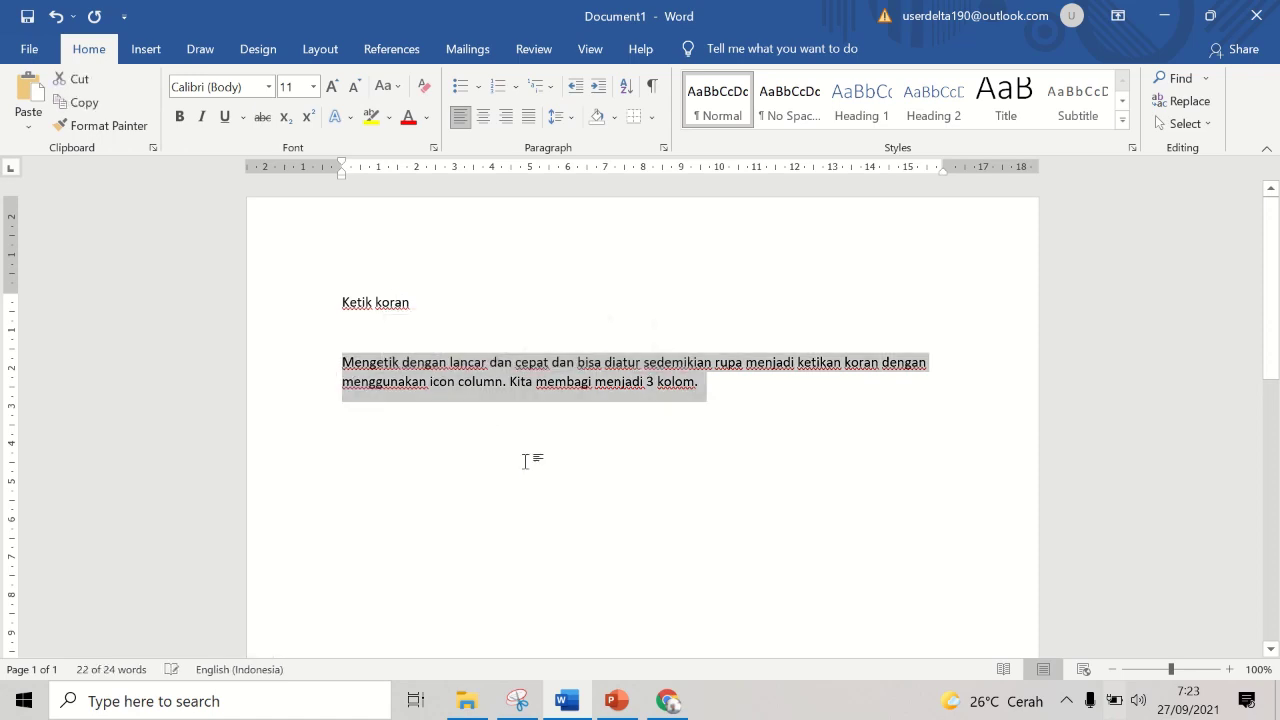
{"action": "left_click", "coordinate": [715, 390]}
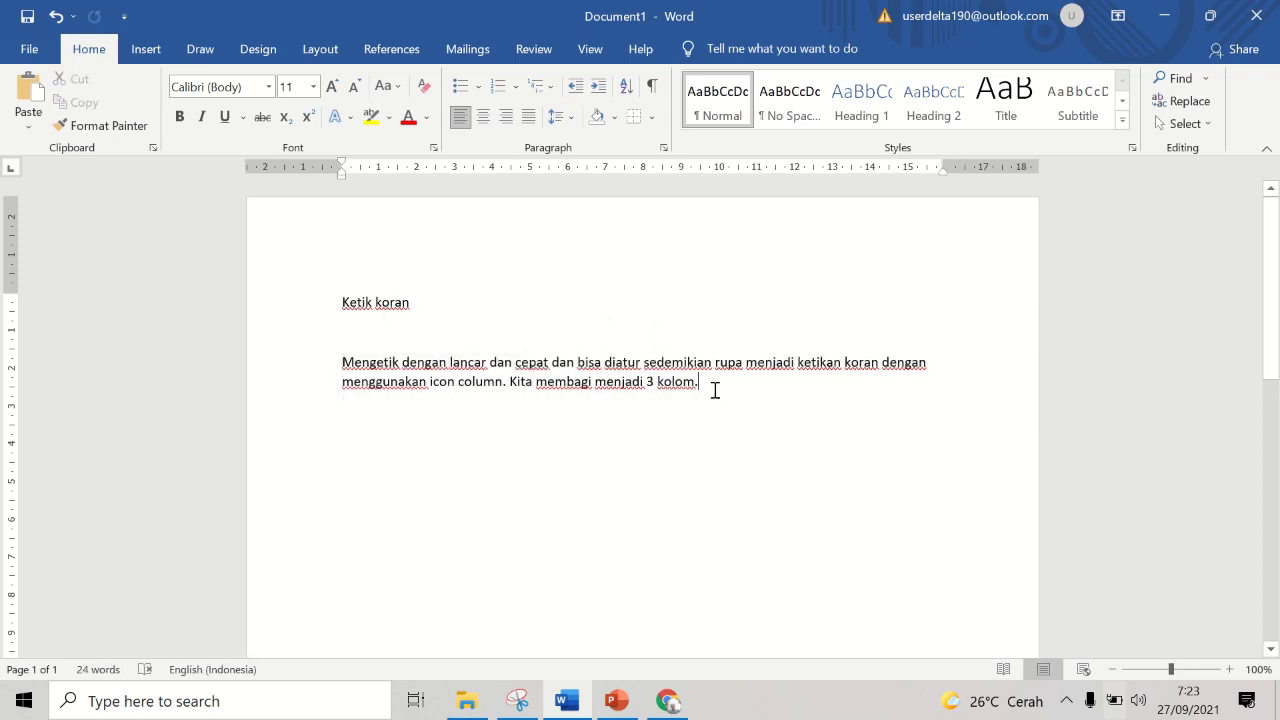
{"action": "key", "text": "ctrl+v"}
{"action": "key", "text": "ctrl+v"}
{"action": "key", "text": "ctrl+v"}
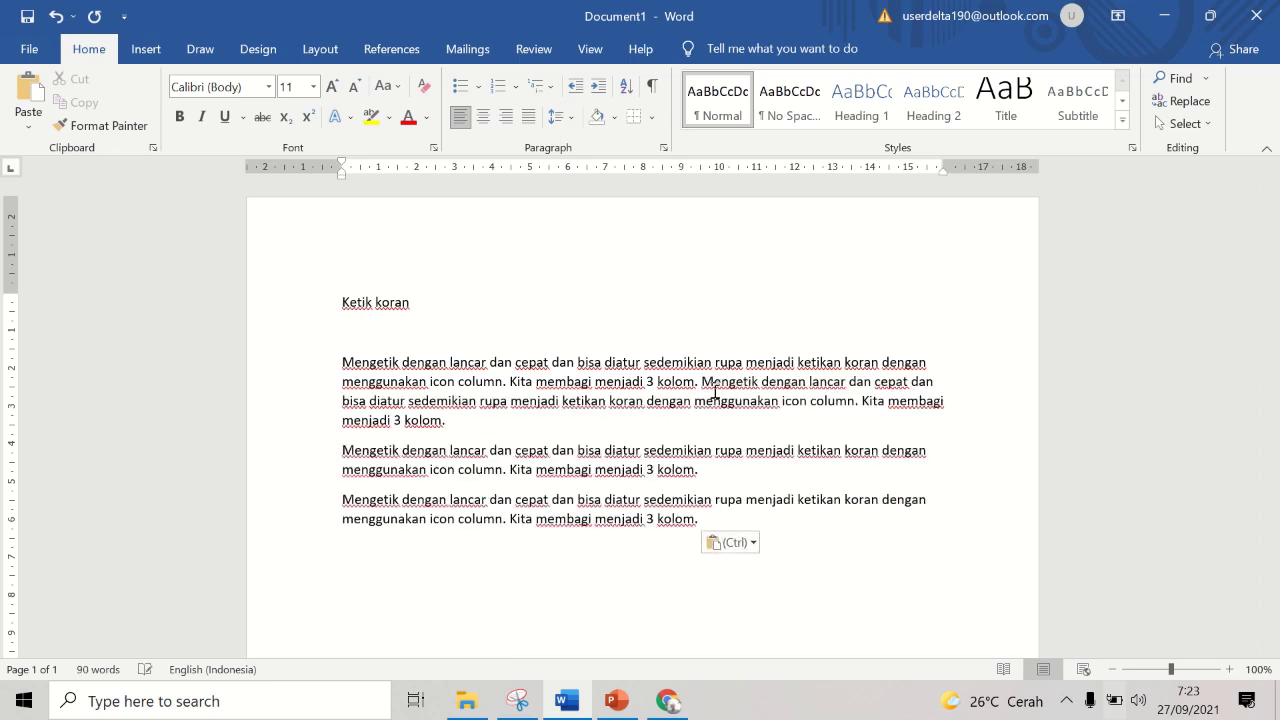
{"action": "key", "text": "ctrl+v"}
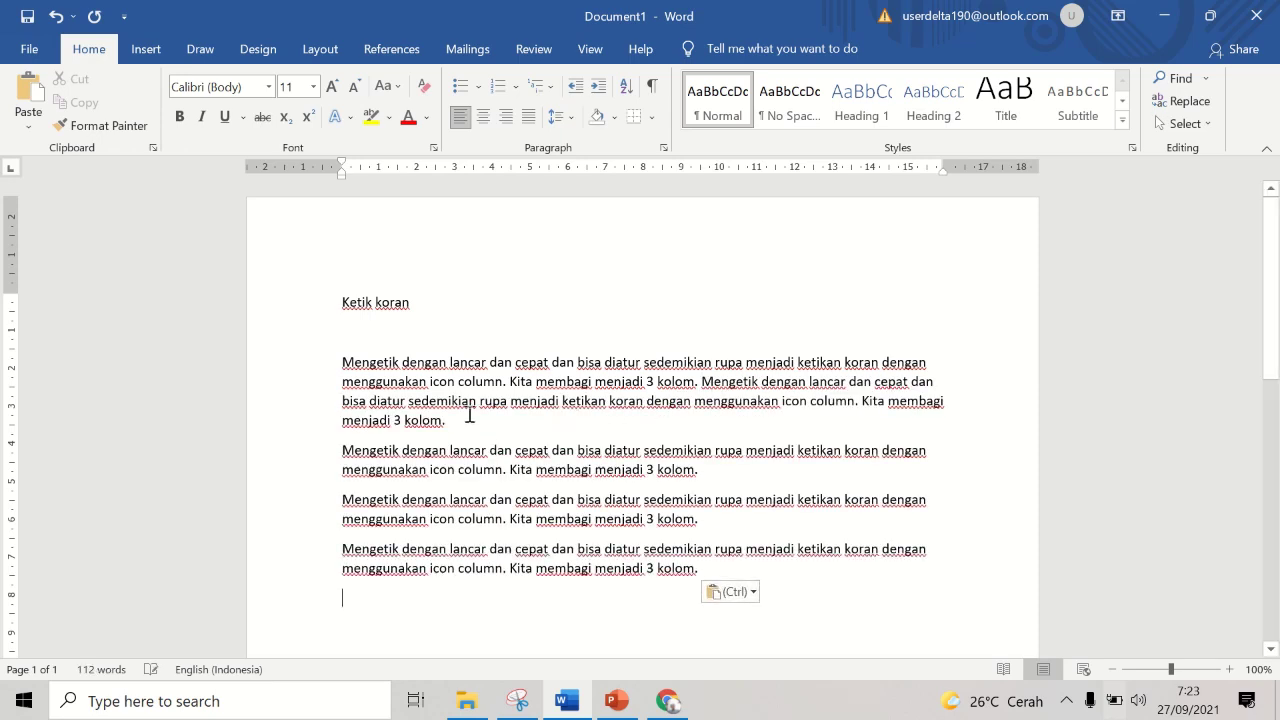
Step: Remove the paragraph breaks between the pasted copies so that the text forms one continuous paragraph
{"action": "left_click", "coordinate": [481, 420]}
{"action": "key", "text": "Delete"}
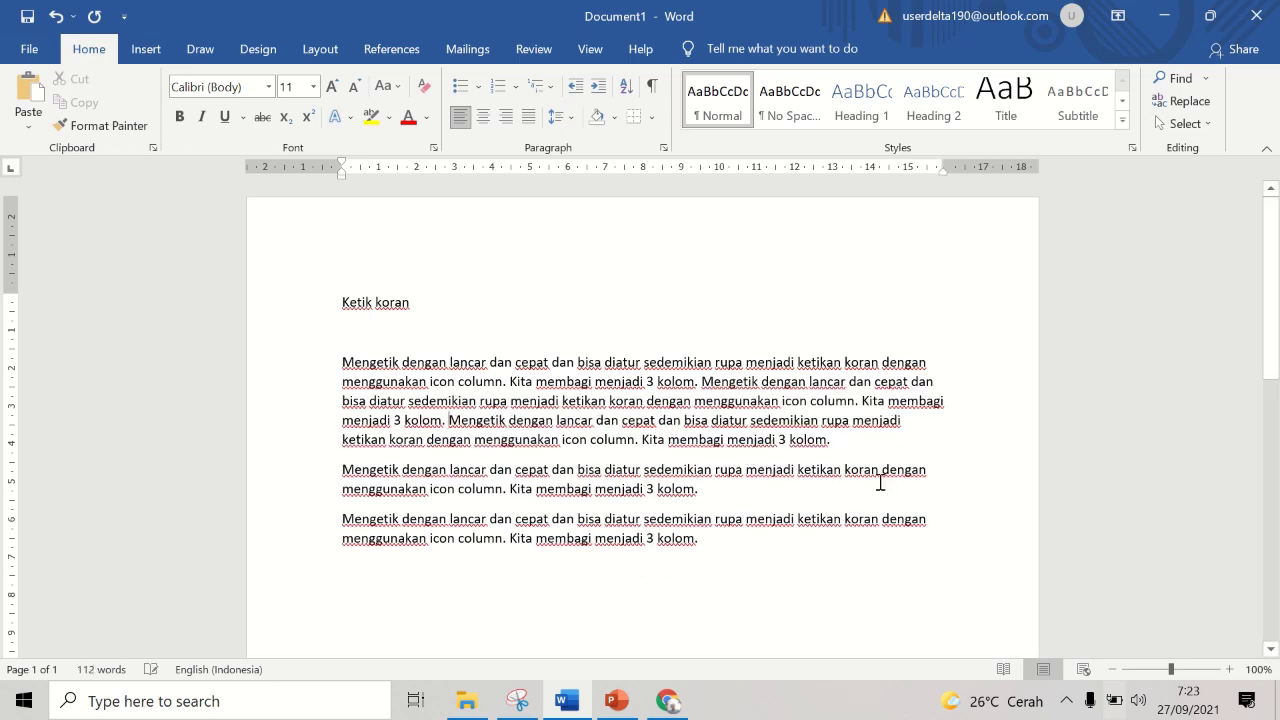
{"action": "key", "text": "Delete"}
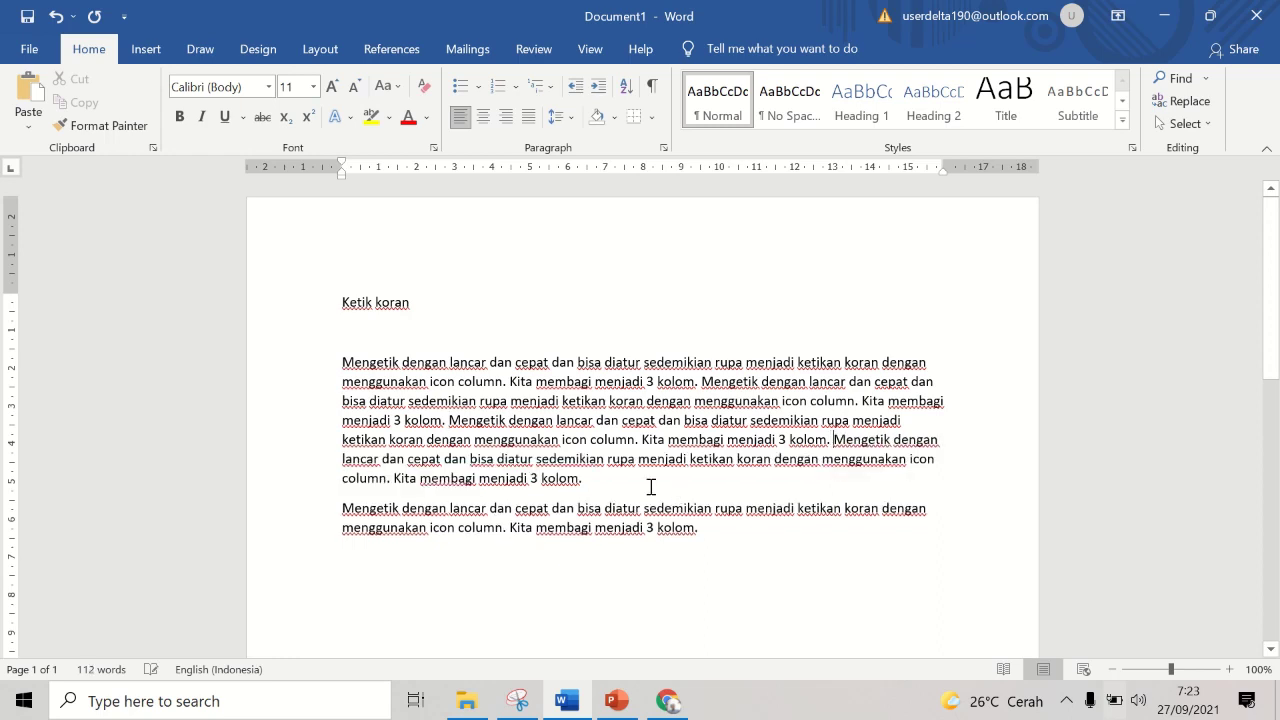
{"action": "left_click", "coordinate": [650, 485]}
{"action": "key", "text": "Delete"}
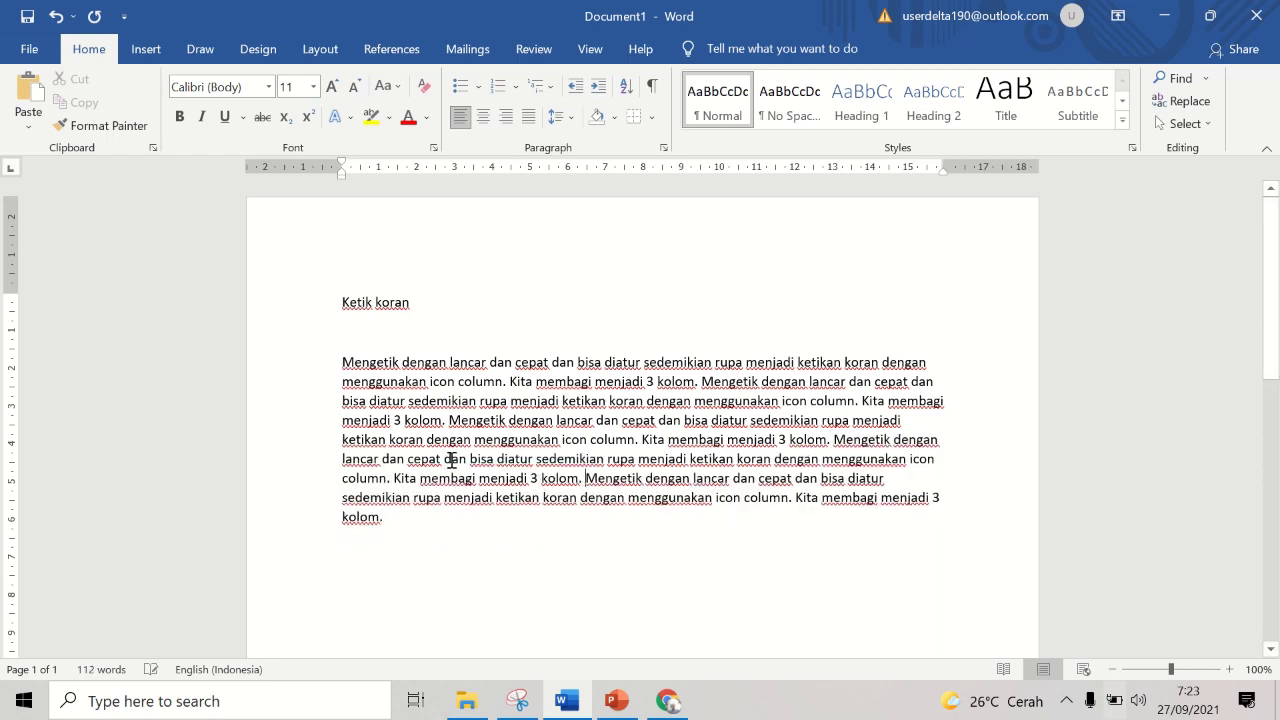
Step: Duplicate the merged body paragraph below itself as a second paragraph
{"action": "left_click", "coordinate": [466, 526]}
{"action": "key", "text": "Return"}
{"action": "key", "text": "Return"}
{"action": "left_click_drag", "start_coordinate": [335, 370], "coordinate": [451, 522]}
{"action": "key", "text": "ctrl+c"}
{"action": "left_click", "coordinate": [404, 561]}
{"action": "key", "text": "ctrl+v"}
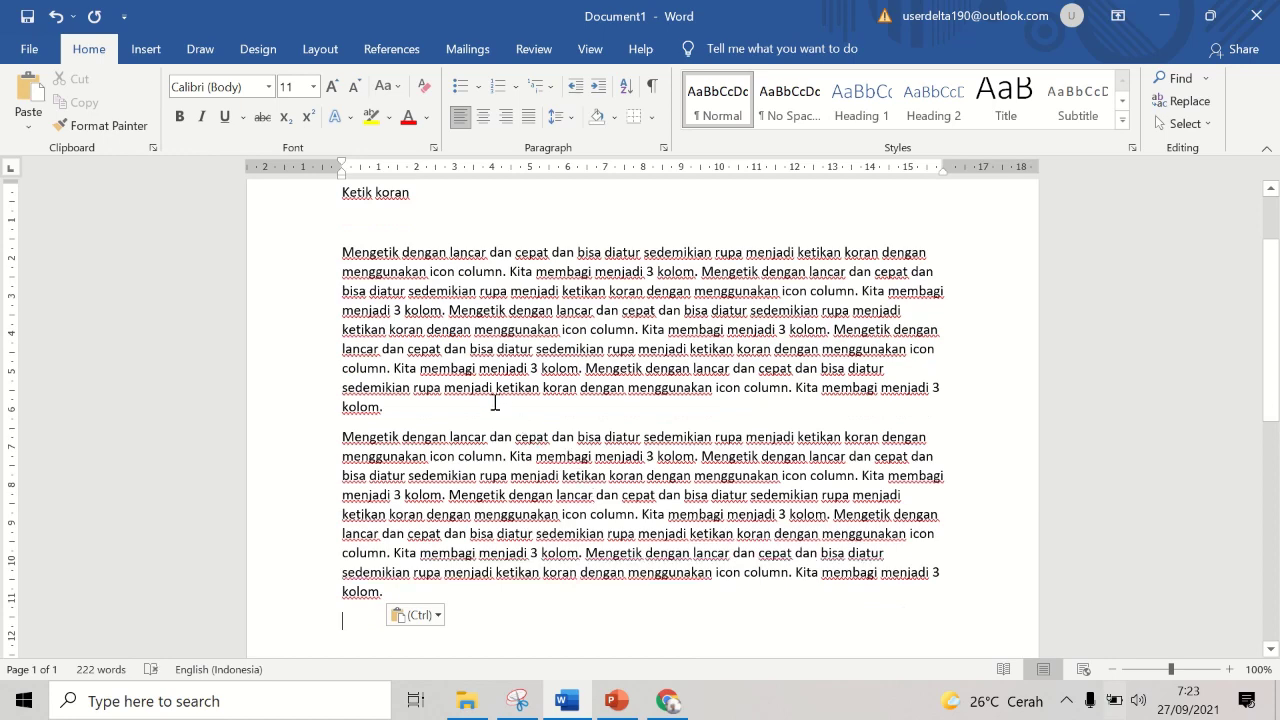
Step: Justify both body paragraphs below the title "Ketik koran"
{"action": "left_click_drag", "start_coordinate": [303, 257], "coordinate": [430, 612]}
{"action": "left_click", "coordinate": [528, 116]}
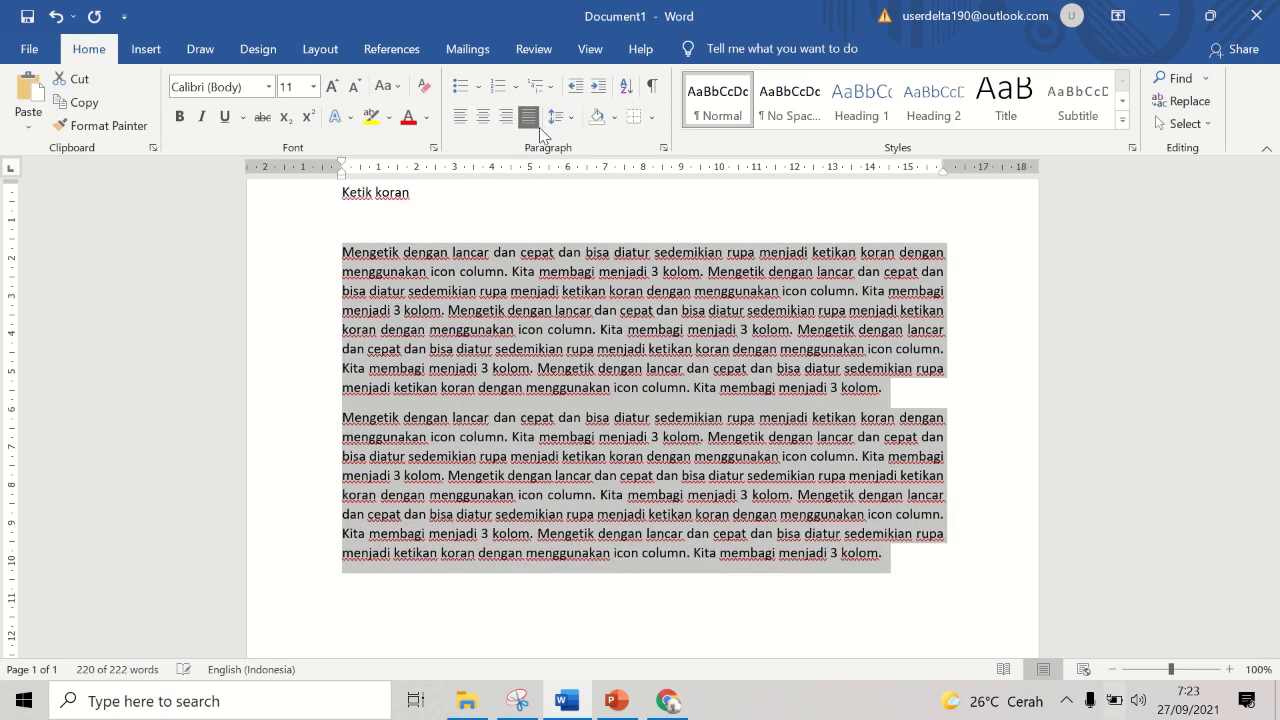
{"action": "left_click", "coordinate": [573, 598]}
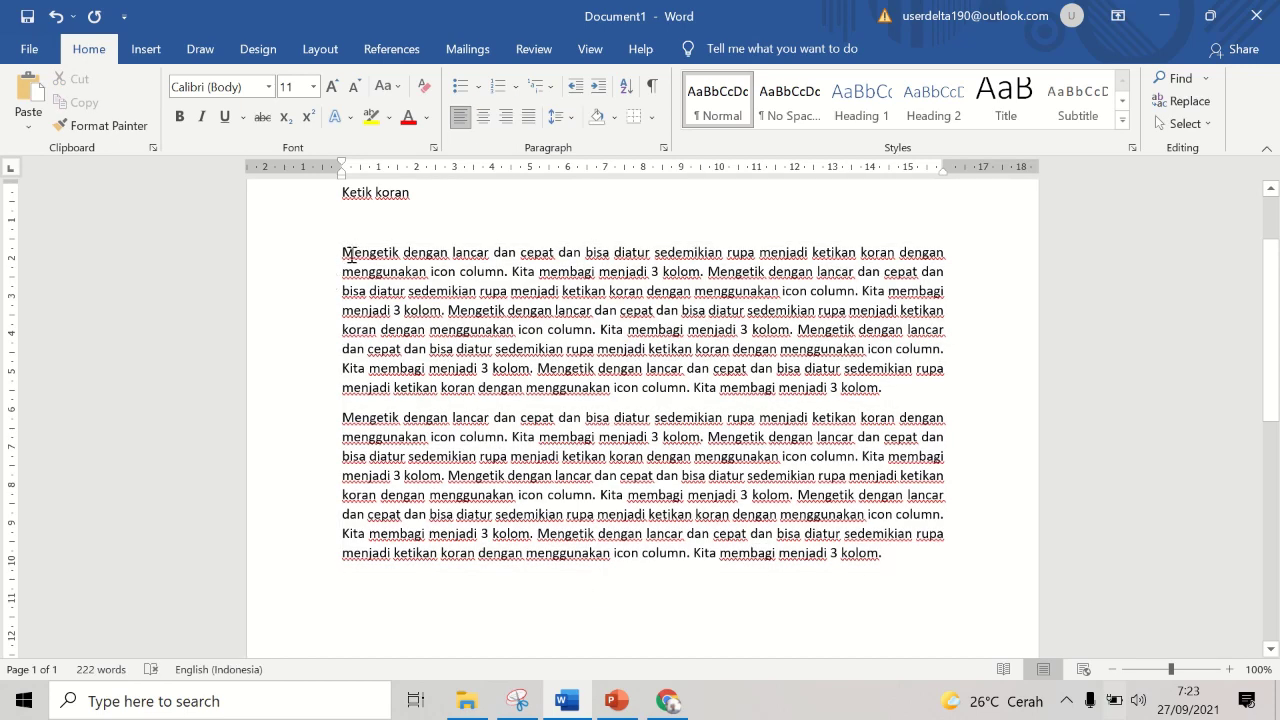
{"action": "left_click_drag", "start_coordinate": [1270, 385], "coordinate": [1255, 343]}
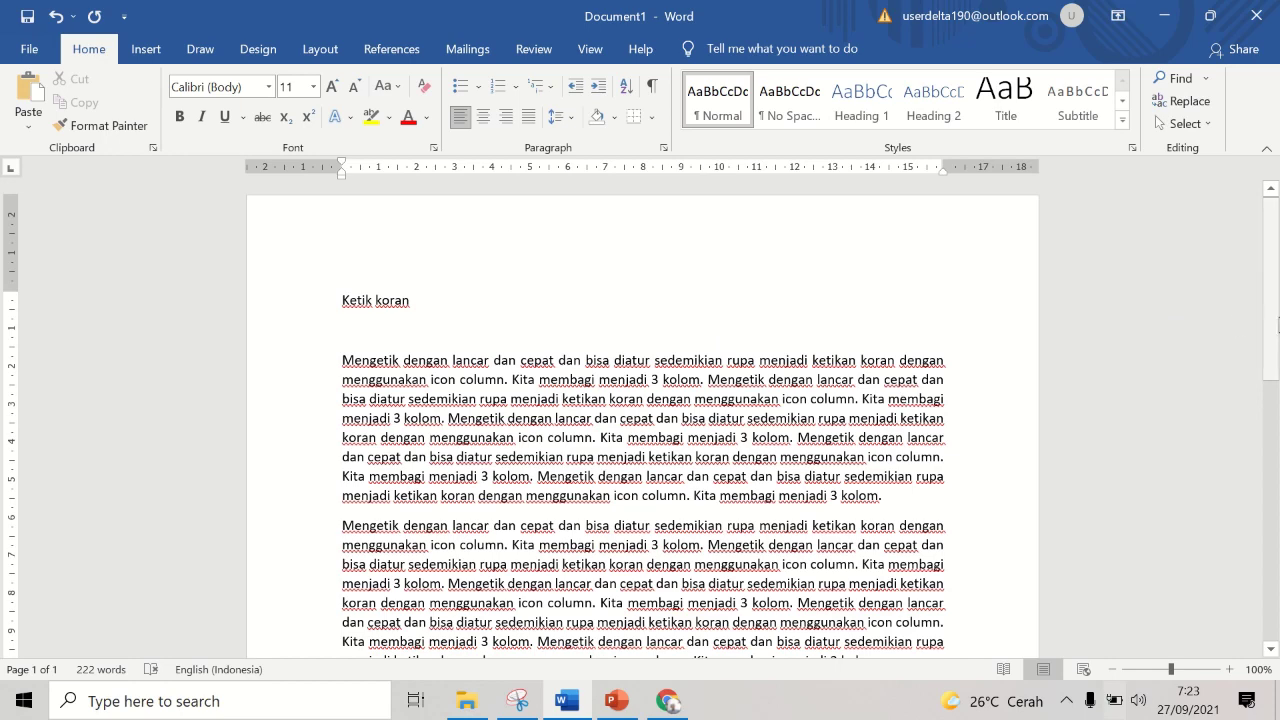
{"action": "left_click", "coordinate": [1112, 669]}
{"action": "left_click", "coordinate": [1112, 669]}
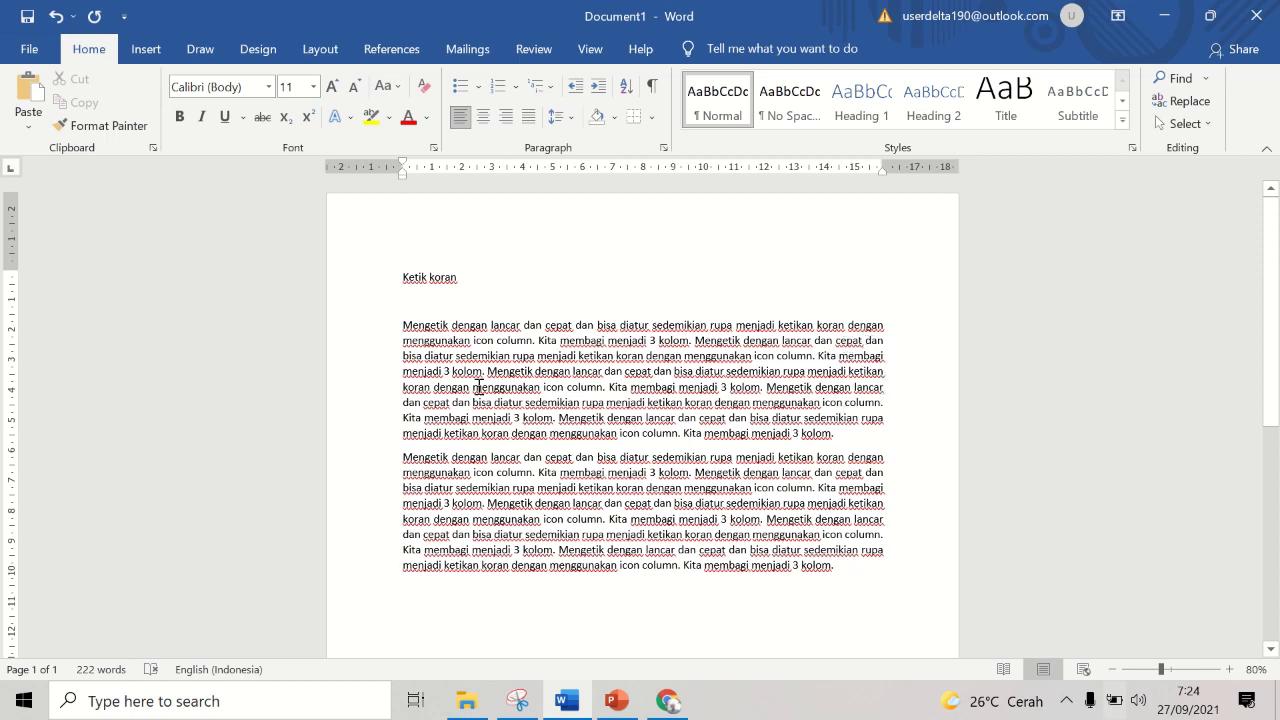
Step: Switch to Chrome and search Google for "koran kompas" in the tab showing the Google Drive PDF
{"action": "left_click", "coordinate": [668, 701]}
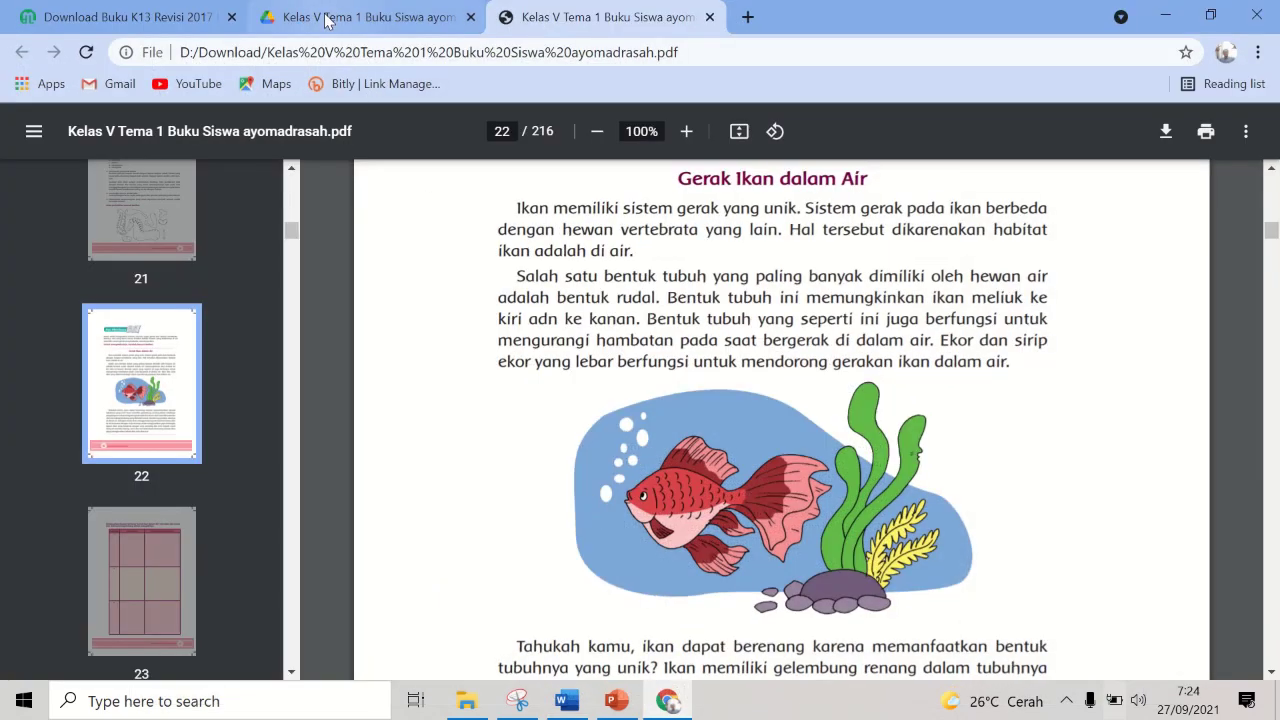
{"action": "left_click", "coordinate": [332, 20]}
{"action": "left_click", "coordinate": [457, 51]}
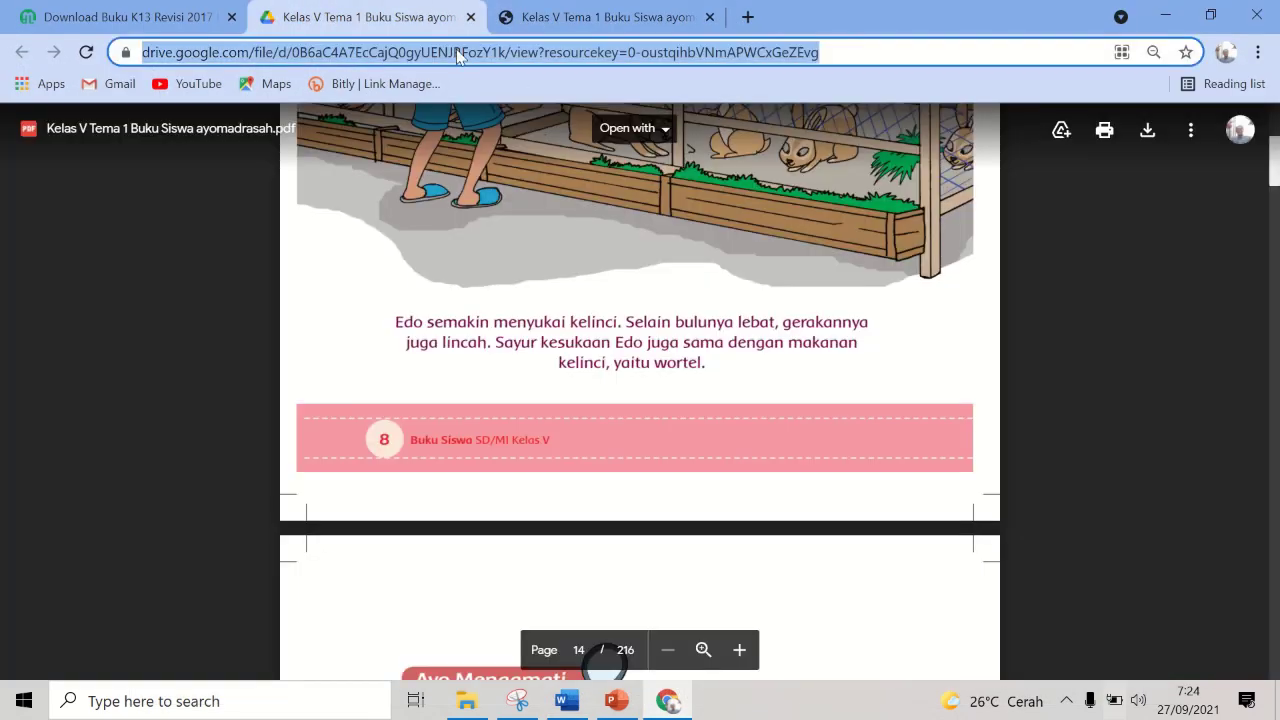
{"action": "type", "text": "bentuk"}
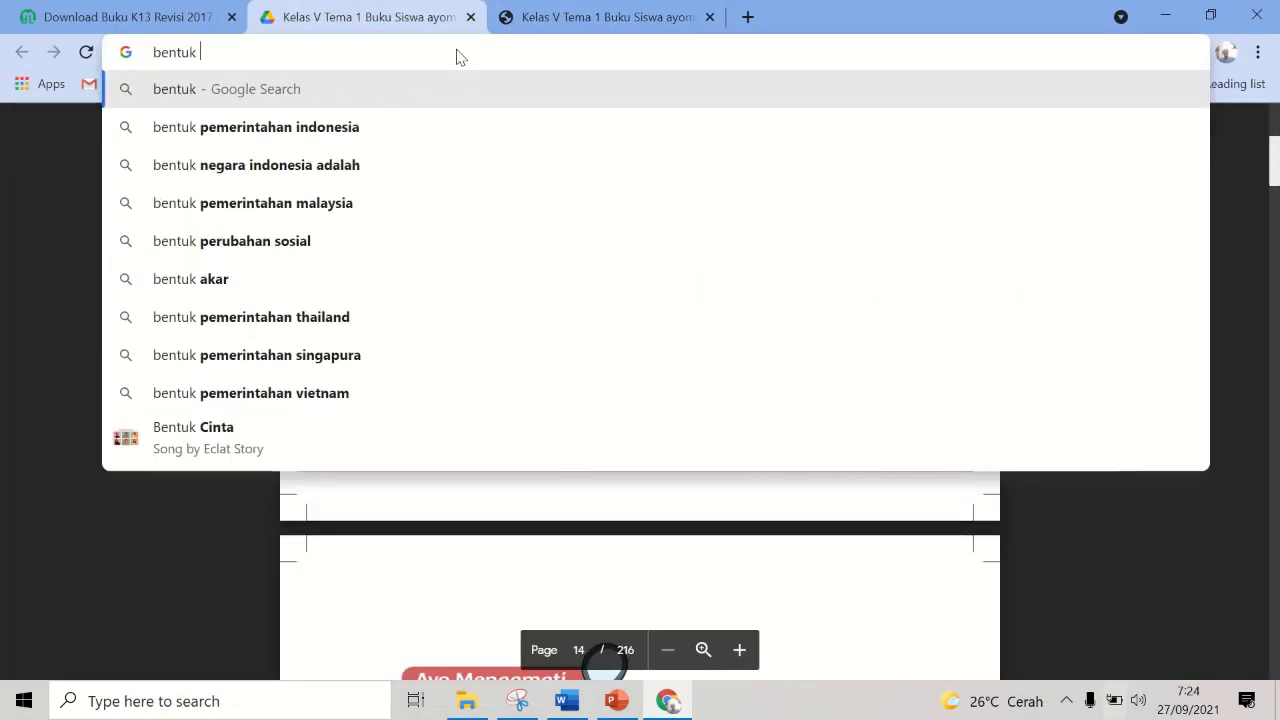
{"action": "key", "text": "BackSpace"}
{"action": "key", "text": "BackSpace"}
{"action": "key", "text": "BackSpace"}
{"action": "key", "text": "BackSpace"}
{"action": "key", "text": "BackSpace"}
{"action": "key", "text": "BackSpace"}
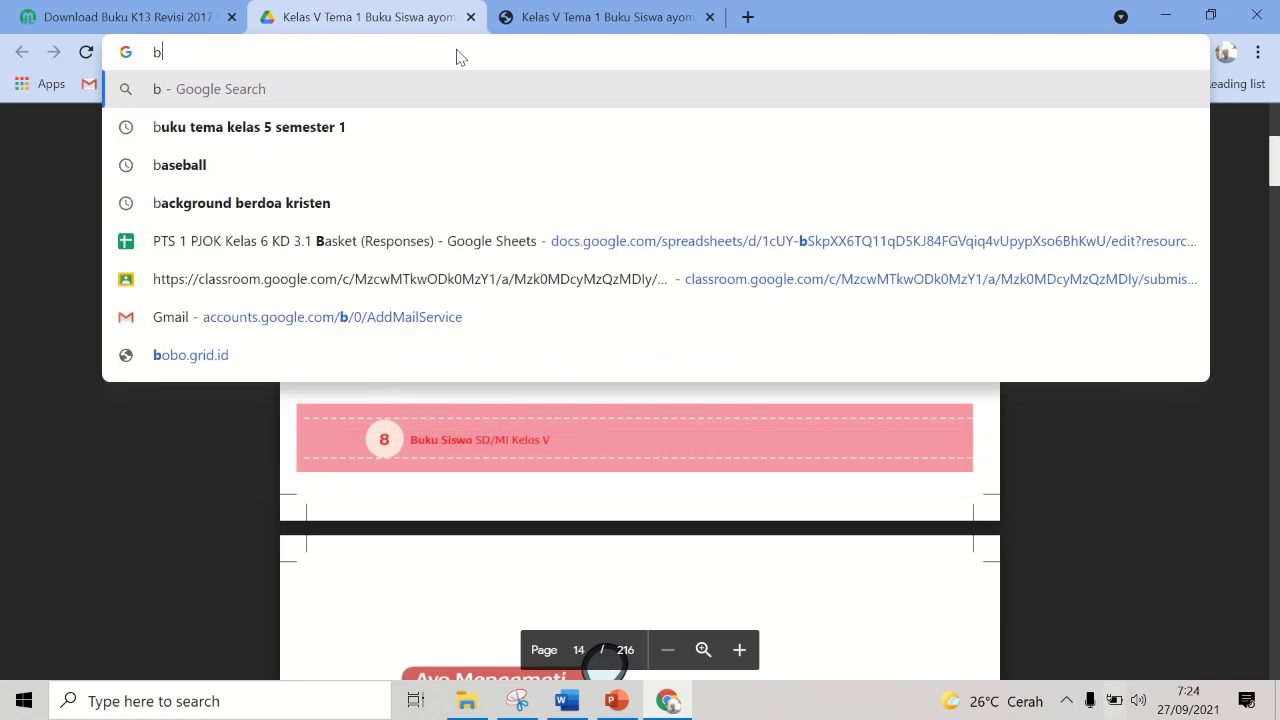
{"action": "type", "text": "koran"}
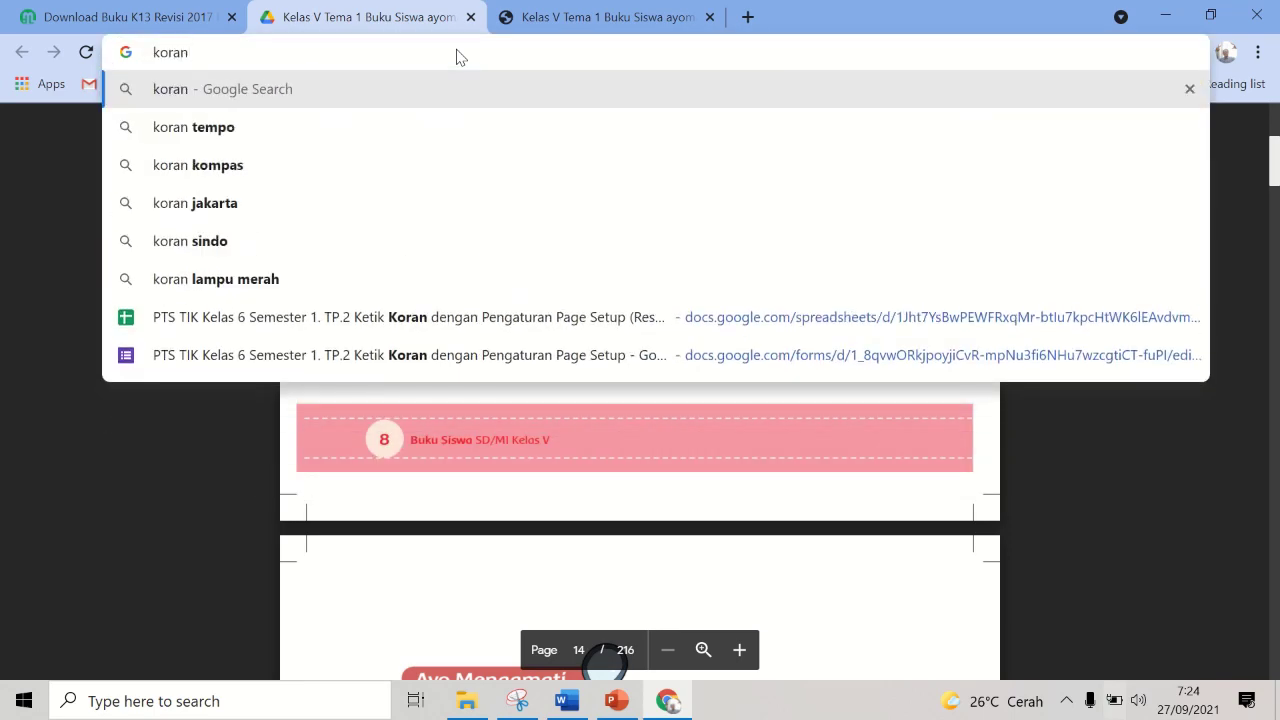
{"action": "type", "text": " kompas"}
{"action": "key", "text": "Return"}
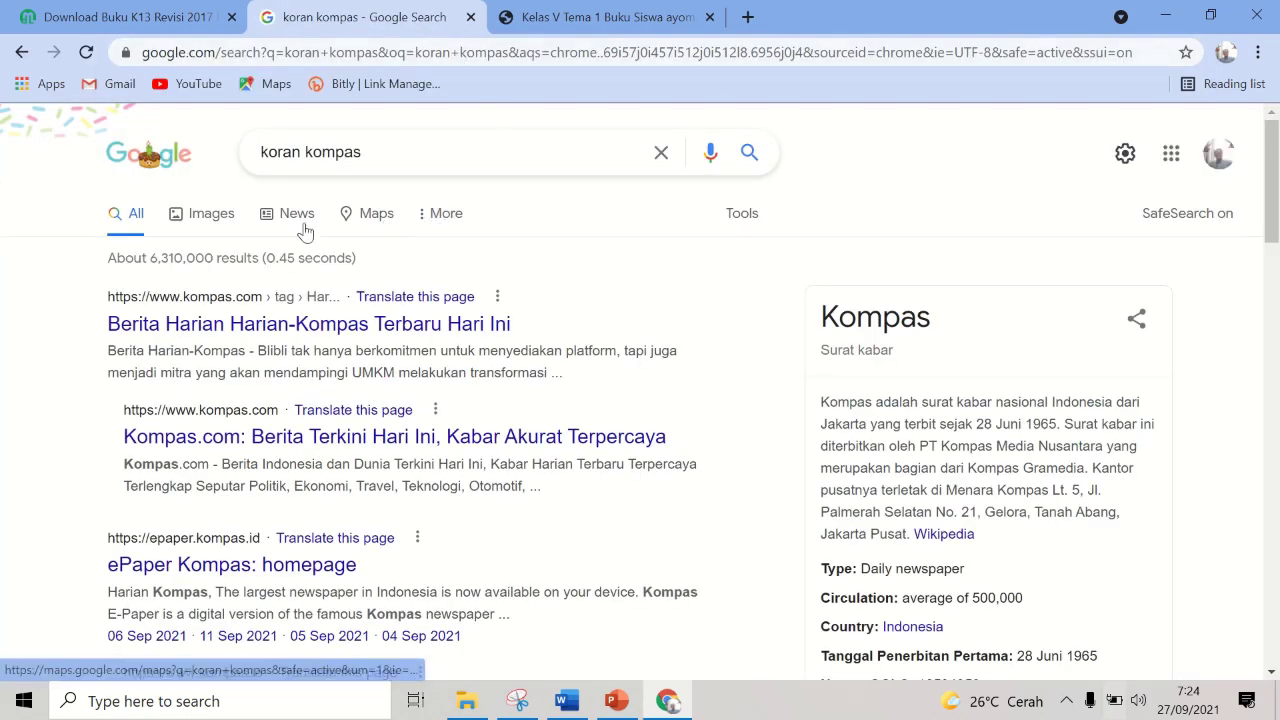
Step: Show the image results, examine the KOMPAS 09 Juli 2019 front page on its Gramedia Digital page, and close that page
{"action": "left_click", "coordinate": [212, 214]}
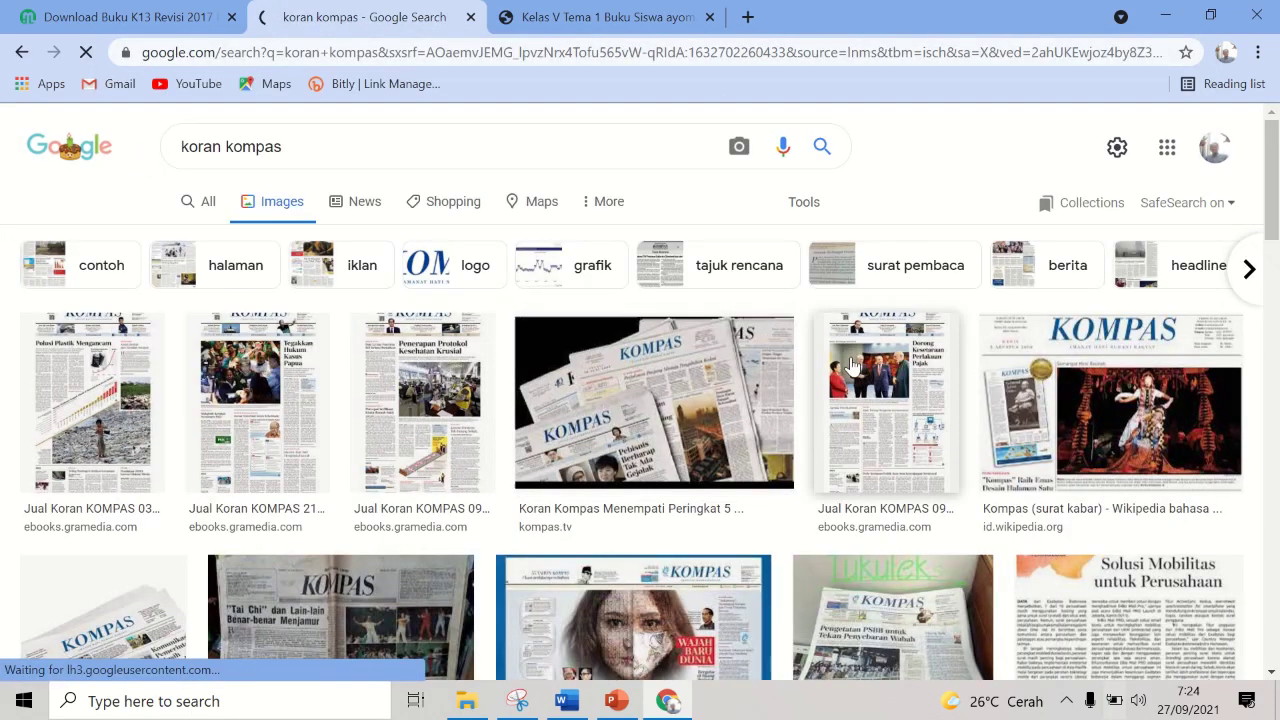
{"action": "left_click", "coordinate": [889, 425]}
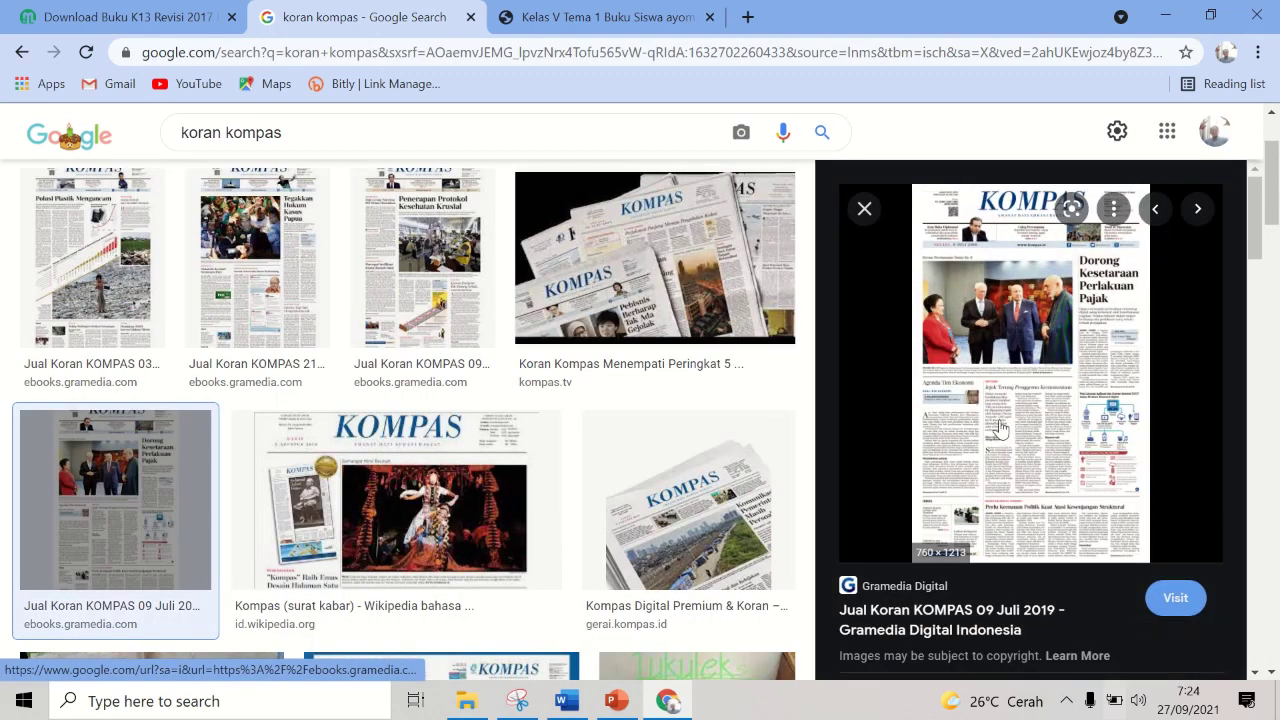
{"action": "left_click", "coordinate": [1004, 436]}
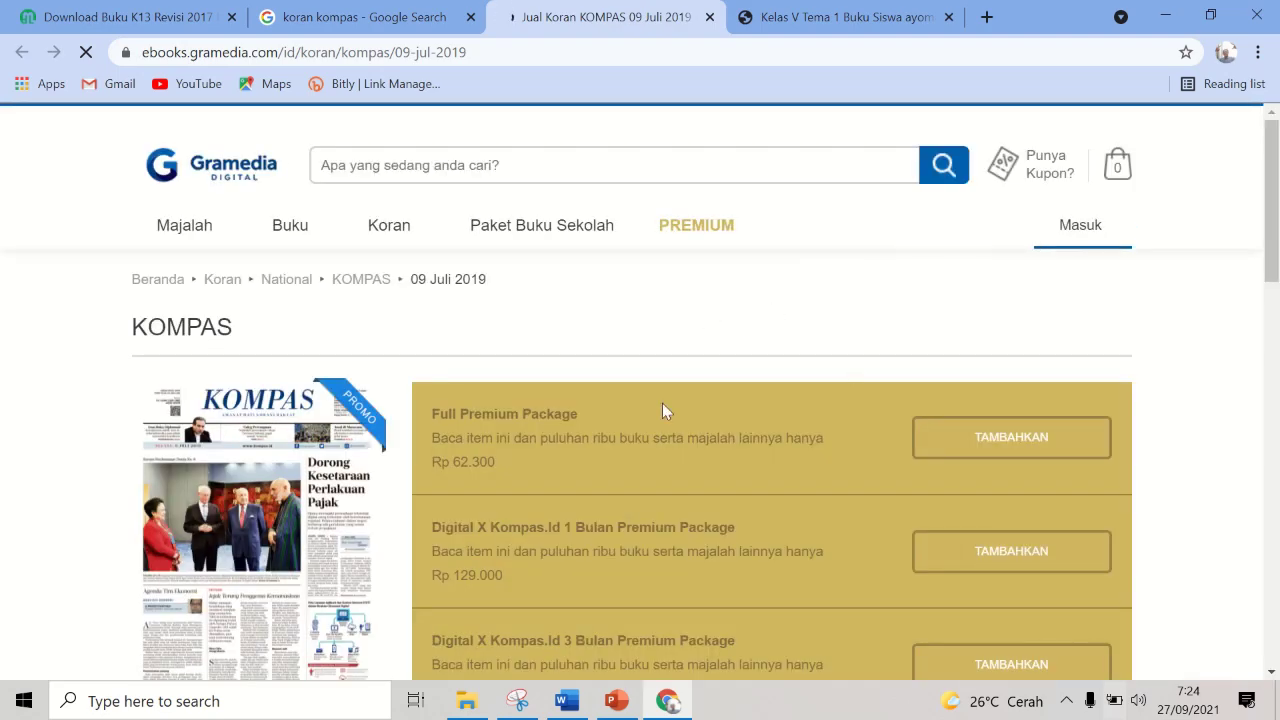
{"action": "scroll", "coordinate": [303, 504], "scroll_direction": "down", "scroll_amount": 3}
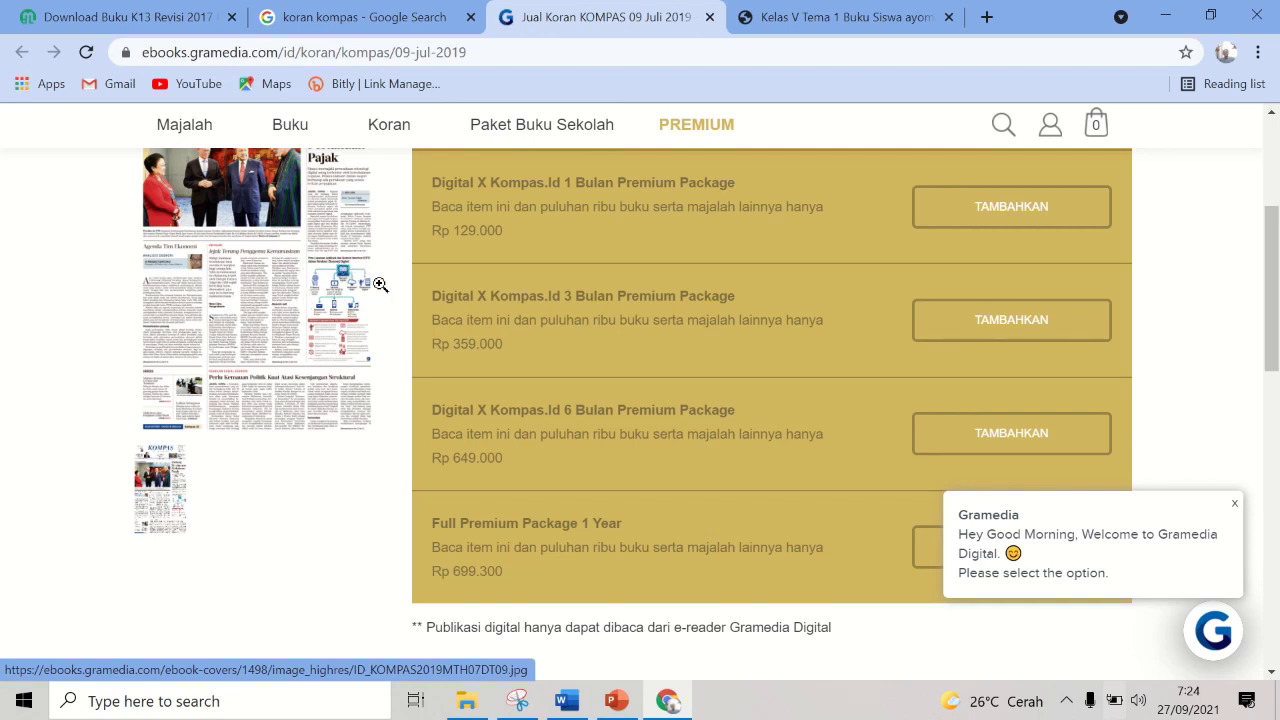
{"action": "left_click", "coordinate": [710, 17]}
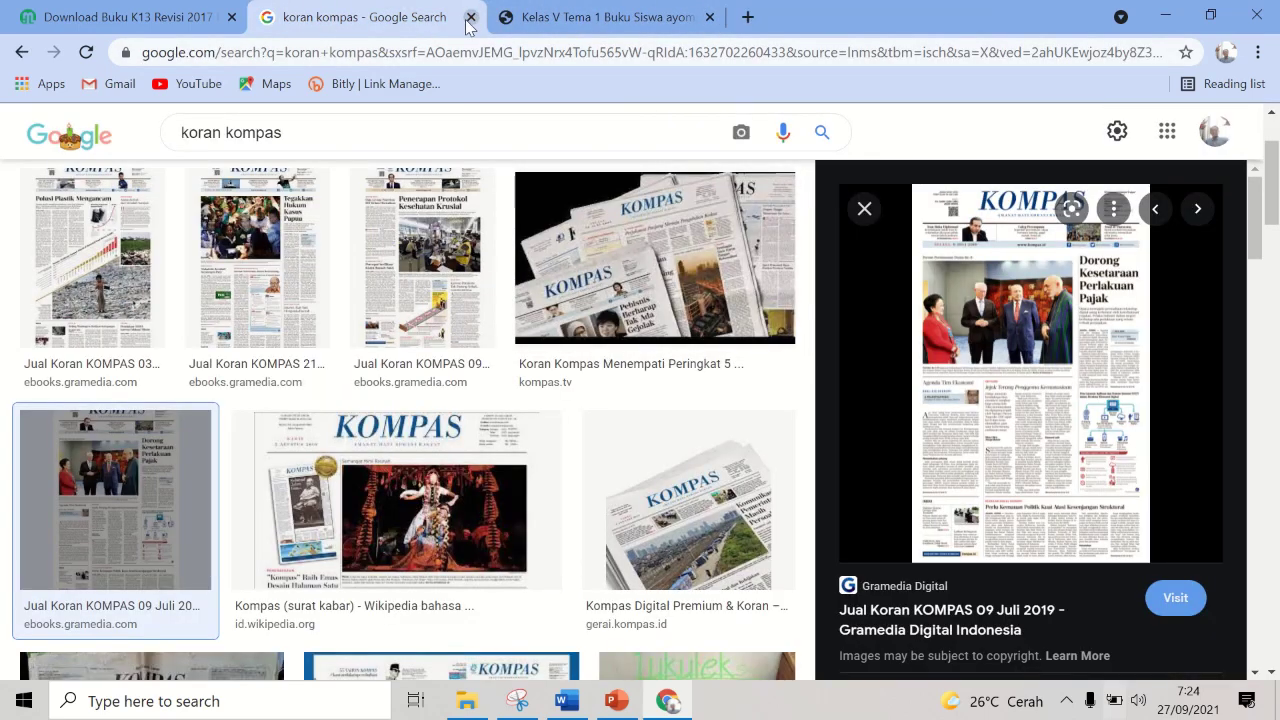
Step: Switch to Word and try the two-column and three-column layouts on both body paragraphs below the title
{"action": "left_click", "coordinate": [566, 702]}
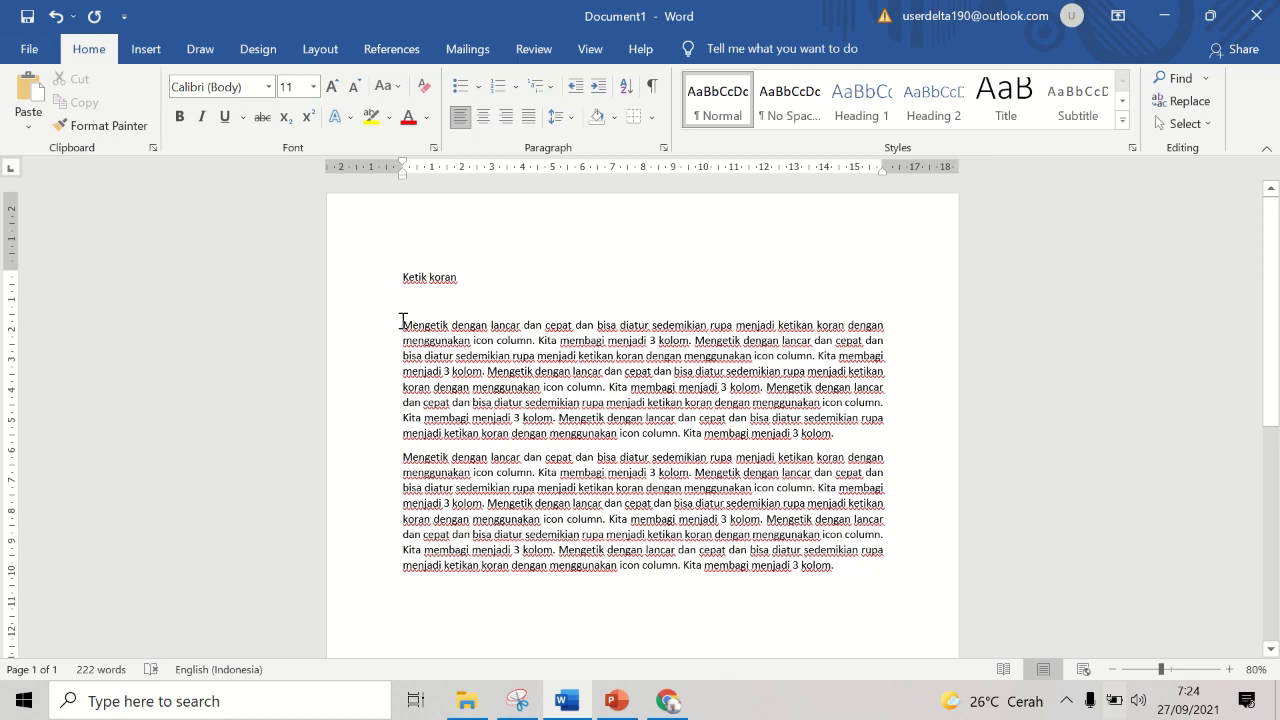
{"action": "left_click", "coordinate": [842, 568]}
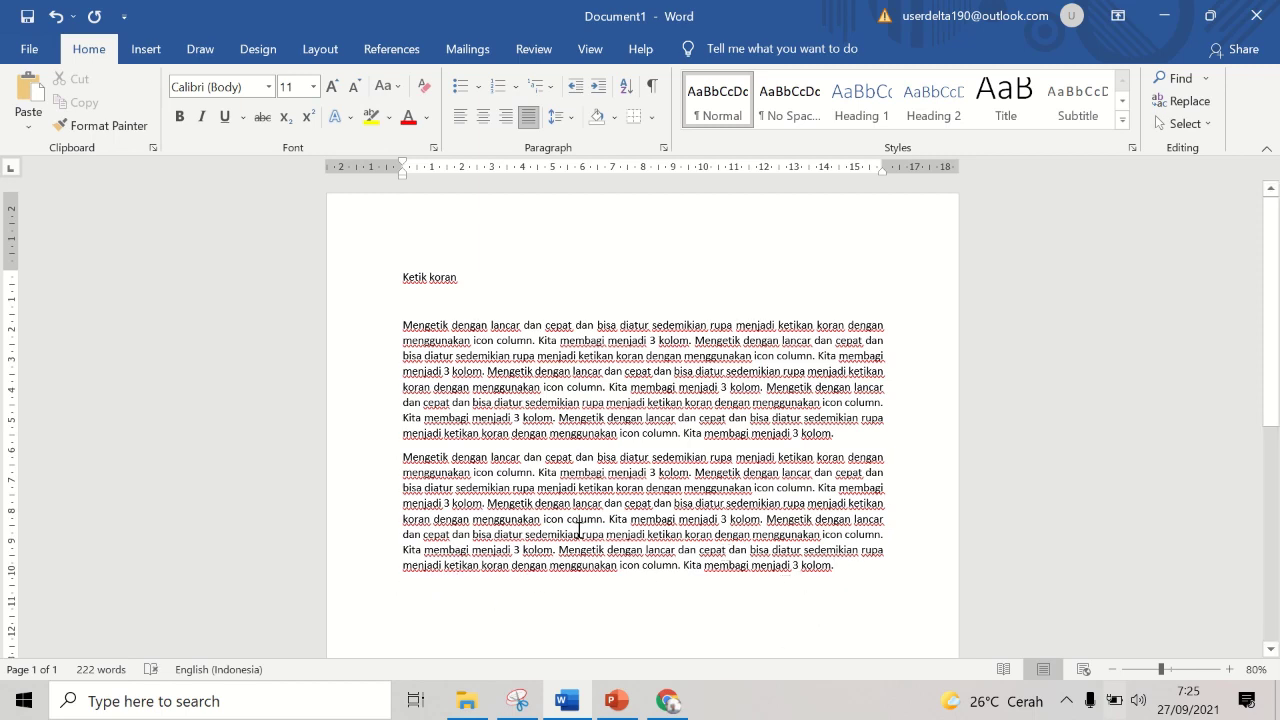
{"action": "left_click_drag", "start_coordinate": [400, 324], "coordinate": [836, 566]}
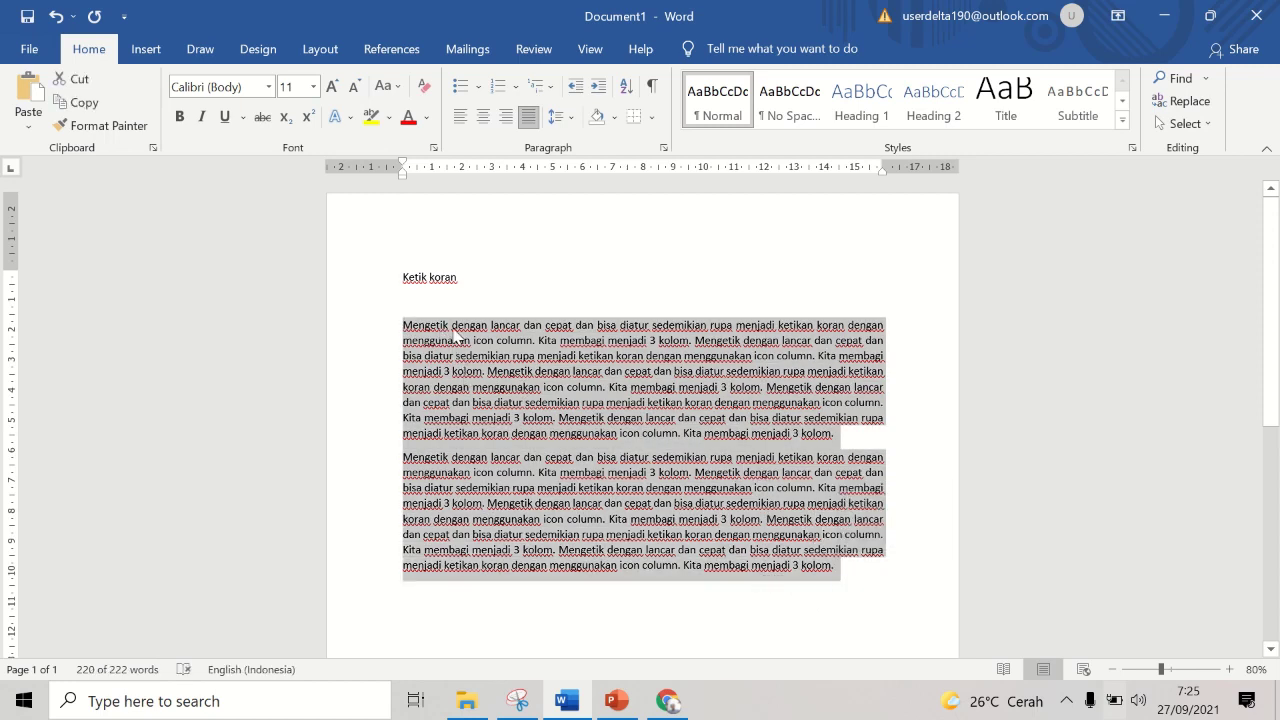
{"action": "left_click", "coordinate": [316, 50]}
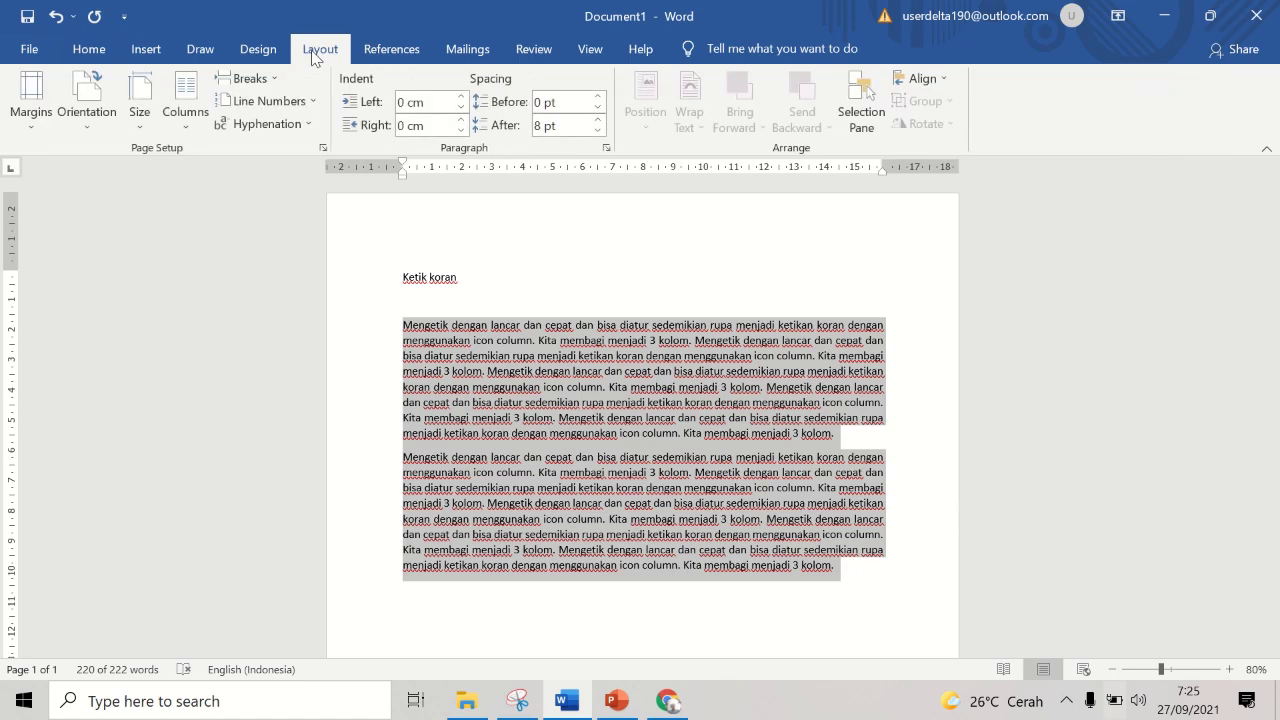
{"action": "left_click", "coordinate": [185, 139]}
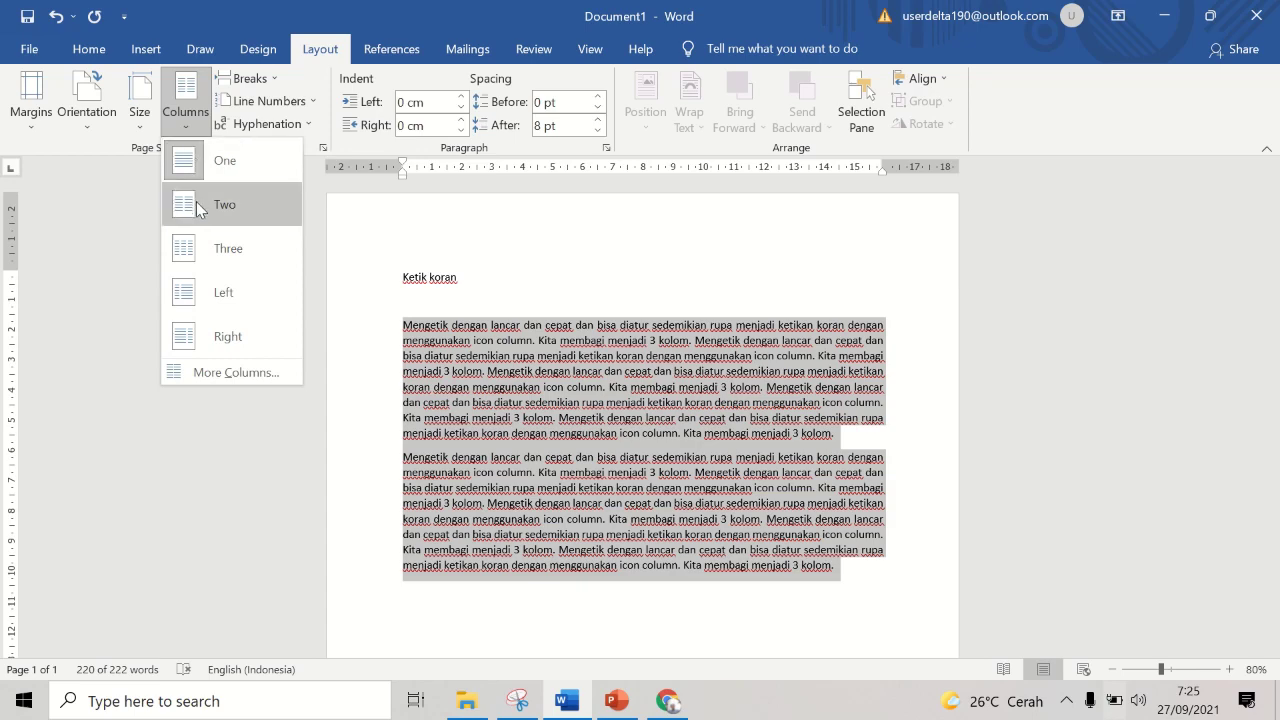
{"action": "left_click", "coordinate": [199, 206]}
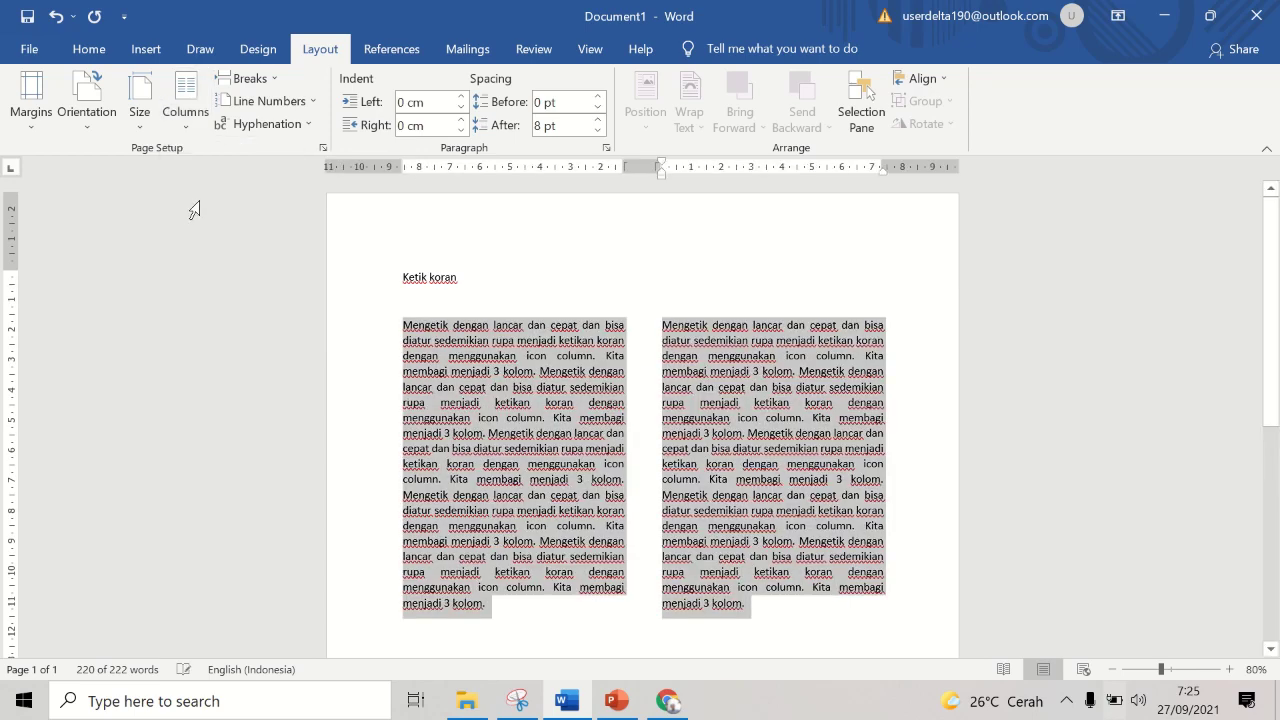
{"action": "left_click", "coordinate": [196, 134]}
{"action": "left_click", "coordinate": [200, 250]}
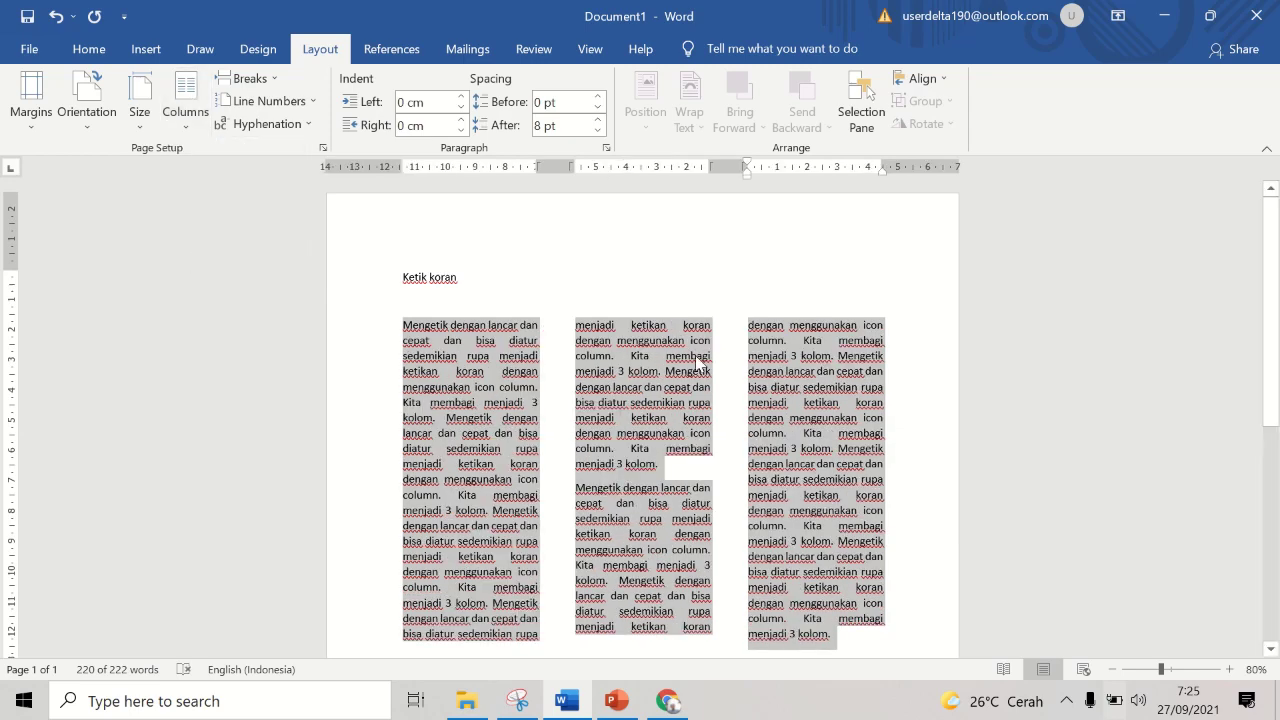
Step: Try the Left and Right column presets on the body text, and return it to one column
{"action": "left_click", "coordinate": [187, 122]}
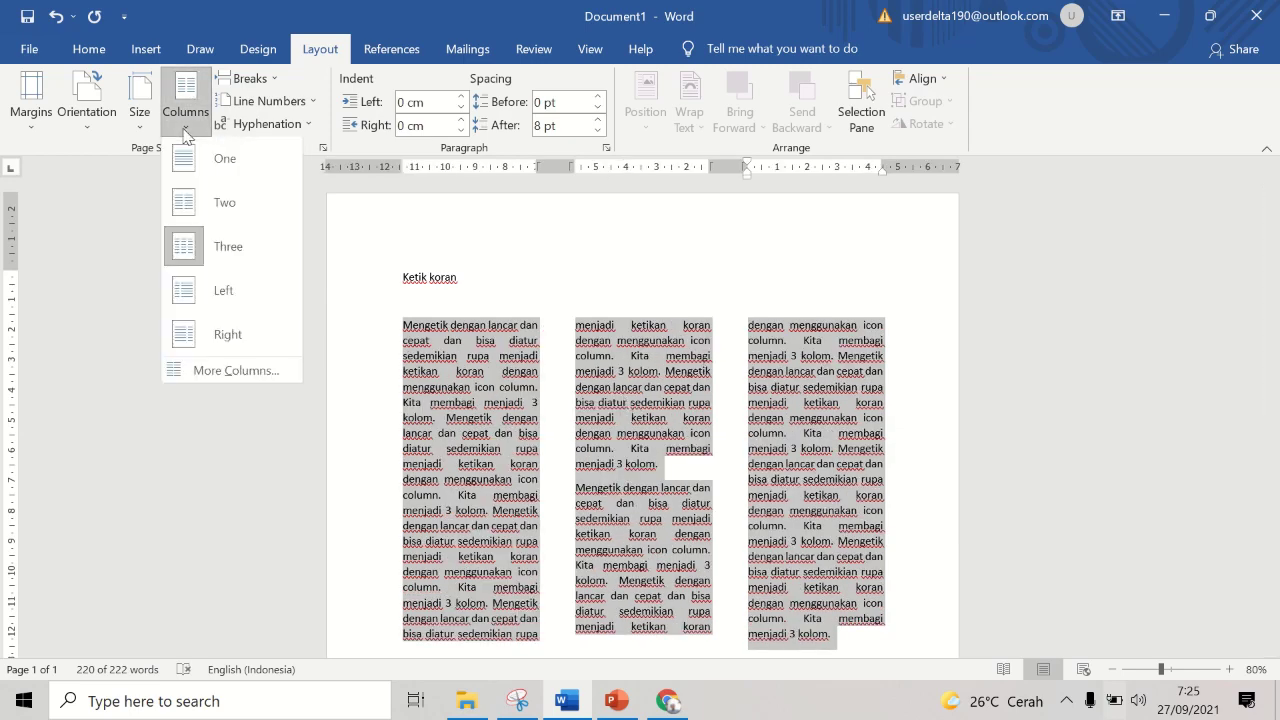
{"action": "left_click", "coordinate": [219, 300]}
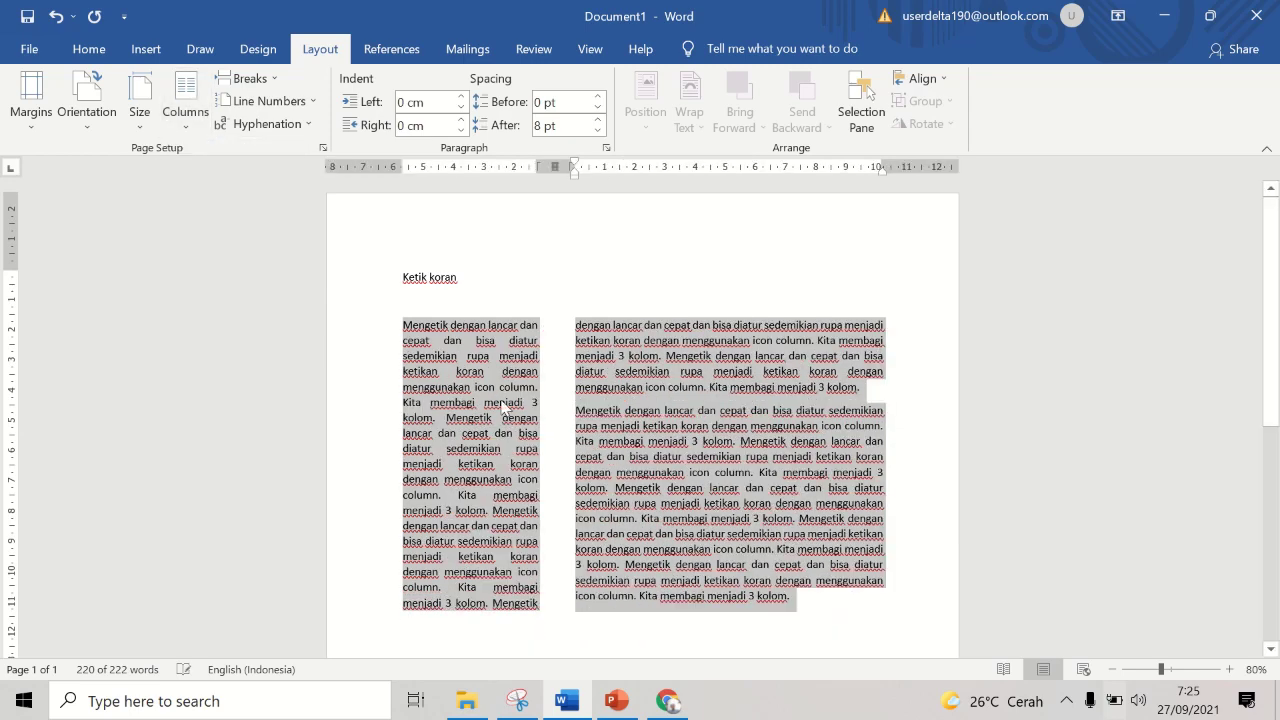
{"action": "left_click", "coordinate": [192, 135]}
{"action": "left_click", "coordinate": [244, 335]}
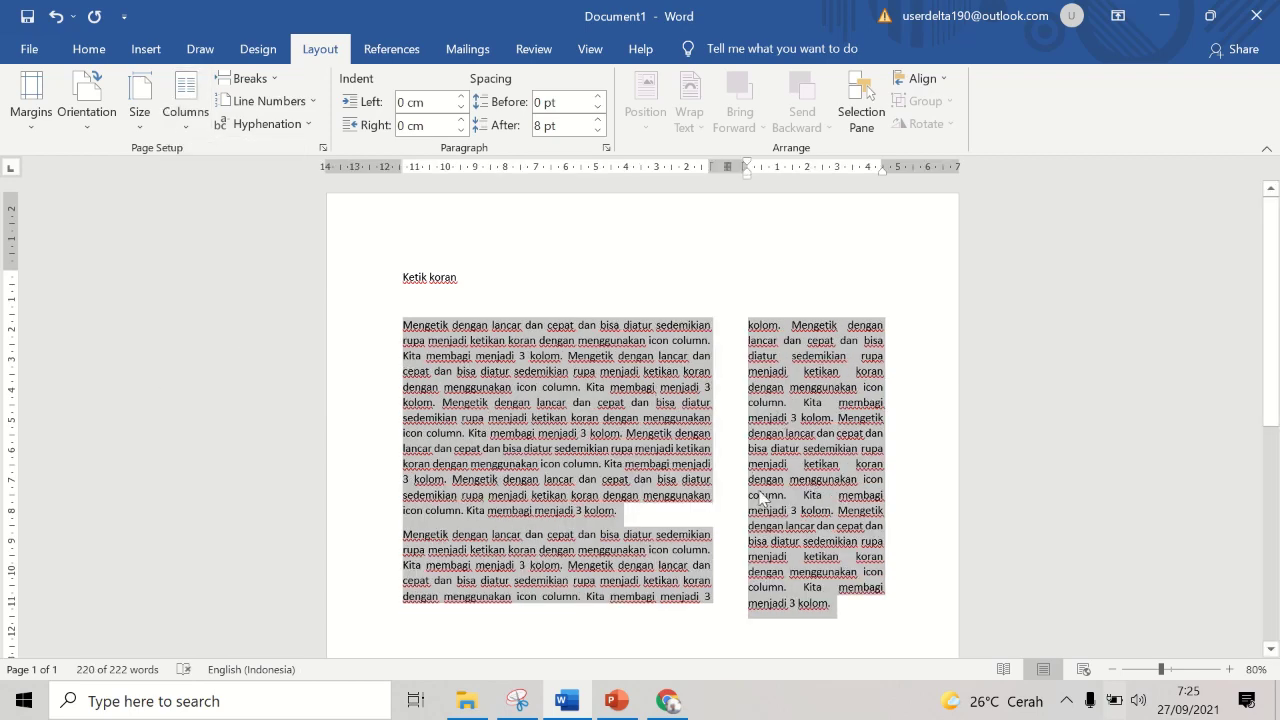
{"action": "left_click", "coordinate": [180, 118]}
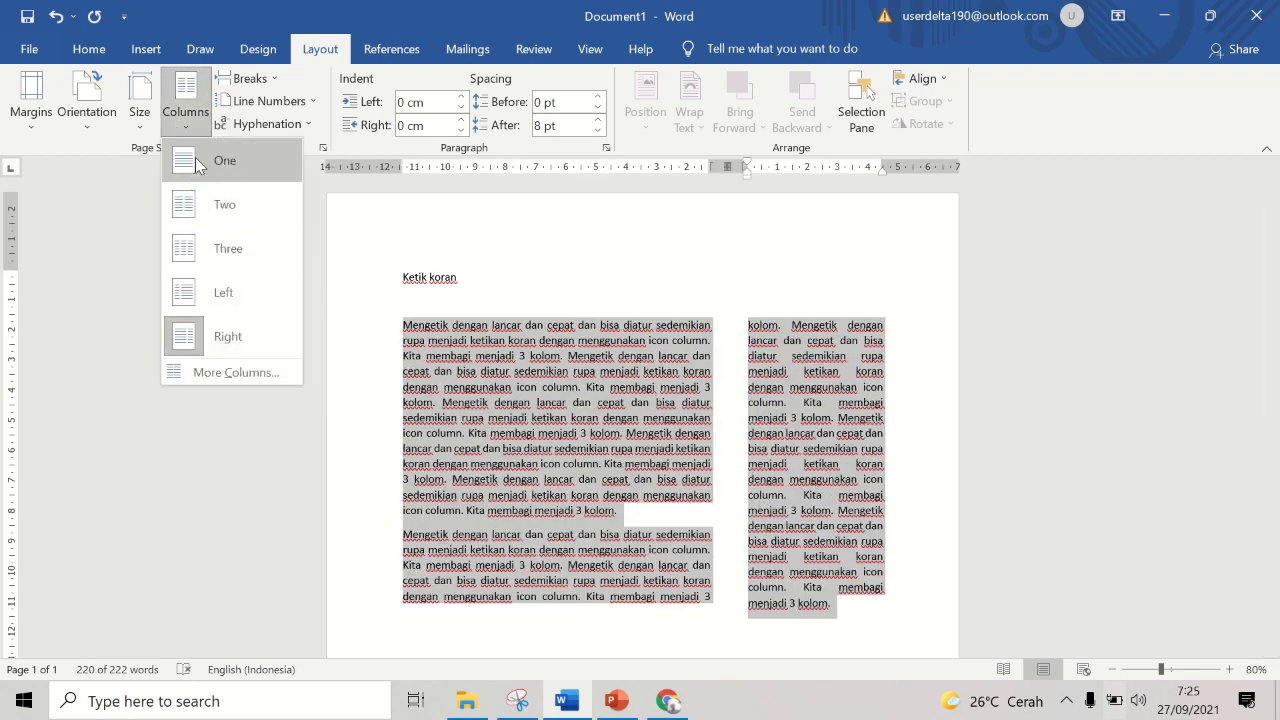
{"action": "left_click", "coordinate": [200, 163]}
{"action": "left_click", "coordinate": [850, 568]}
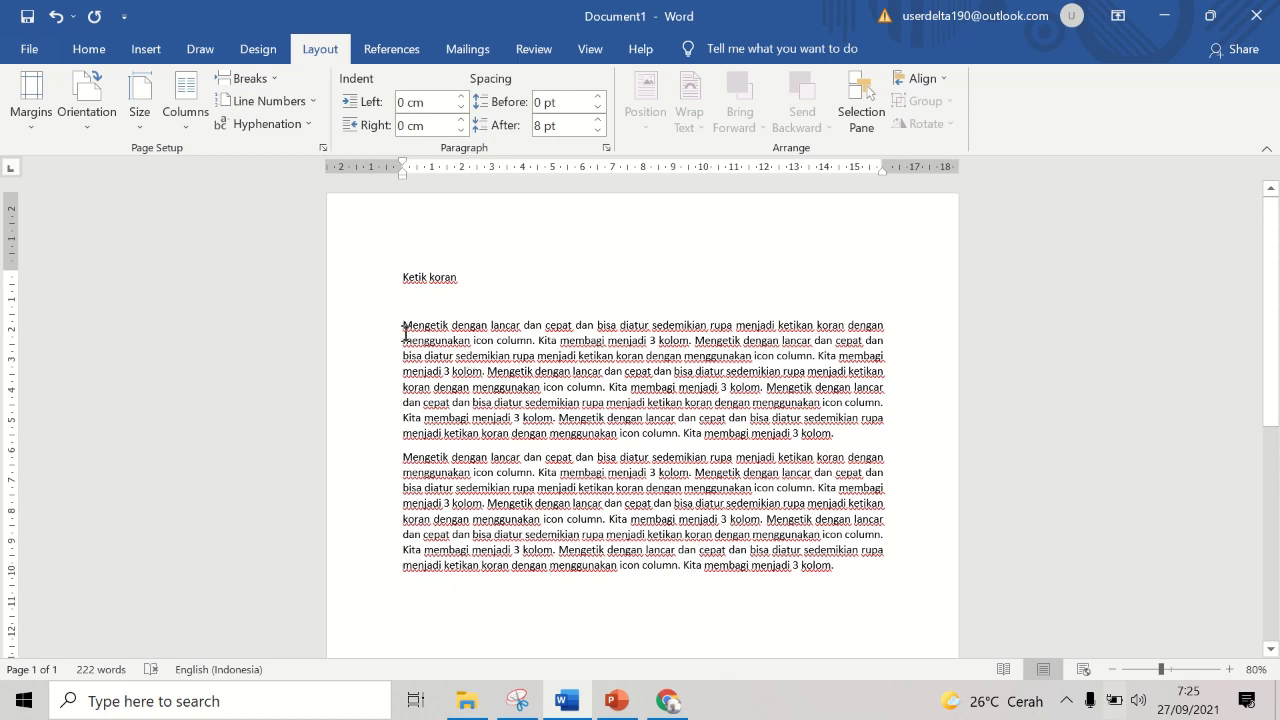
Step: Select both body paragraphs again and try them in two columns and in three columns
{"action": "left_click_drag", "start_coordinate": [405, 333], "coordinate": [873, 566]}
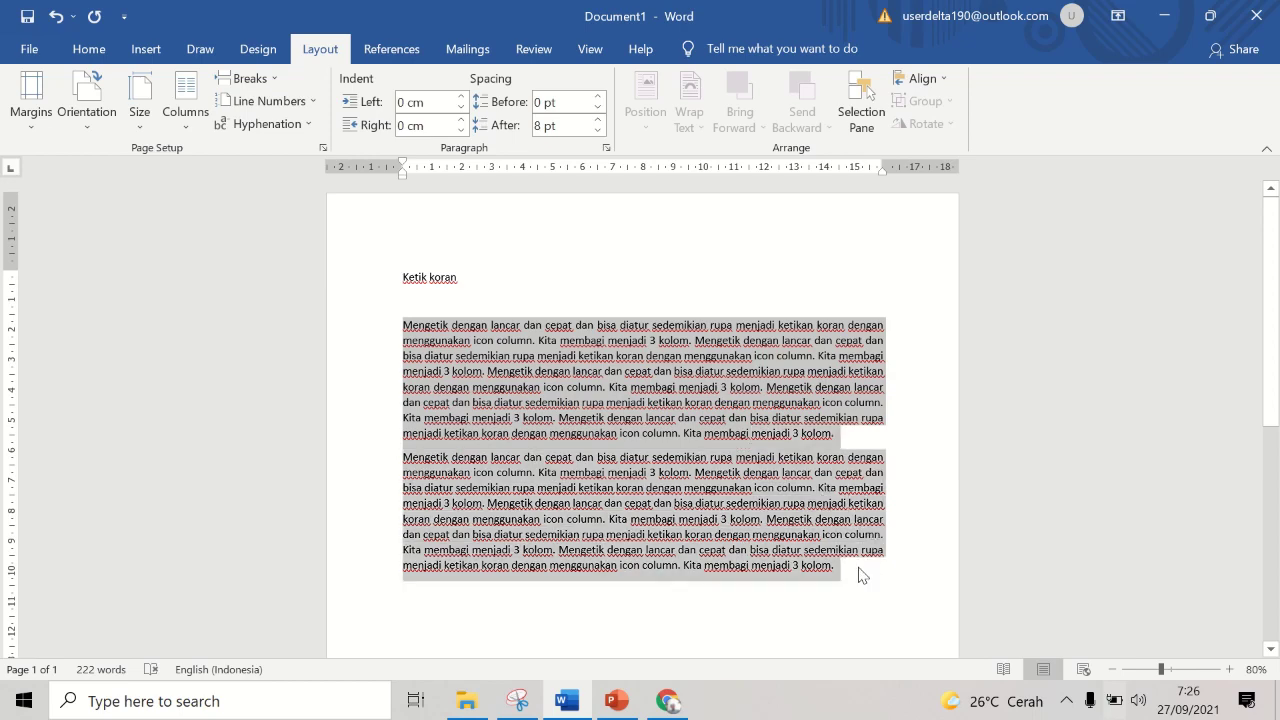
{"action": "left_click", "coordinate": [188, 128]}
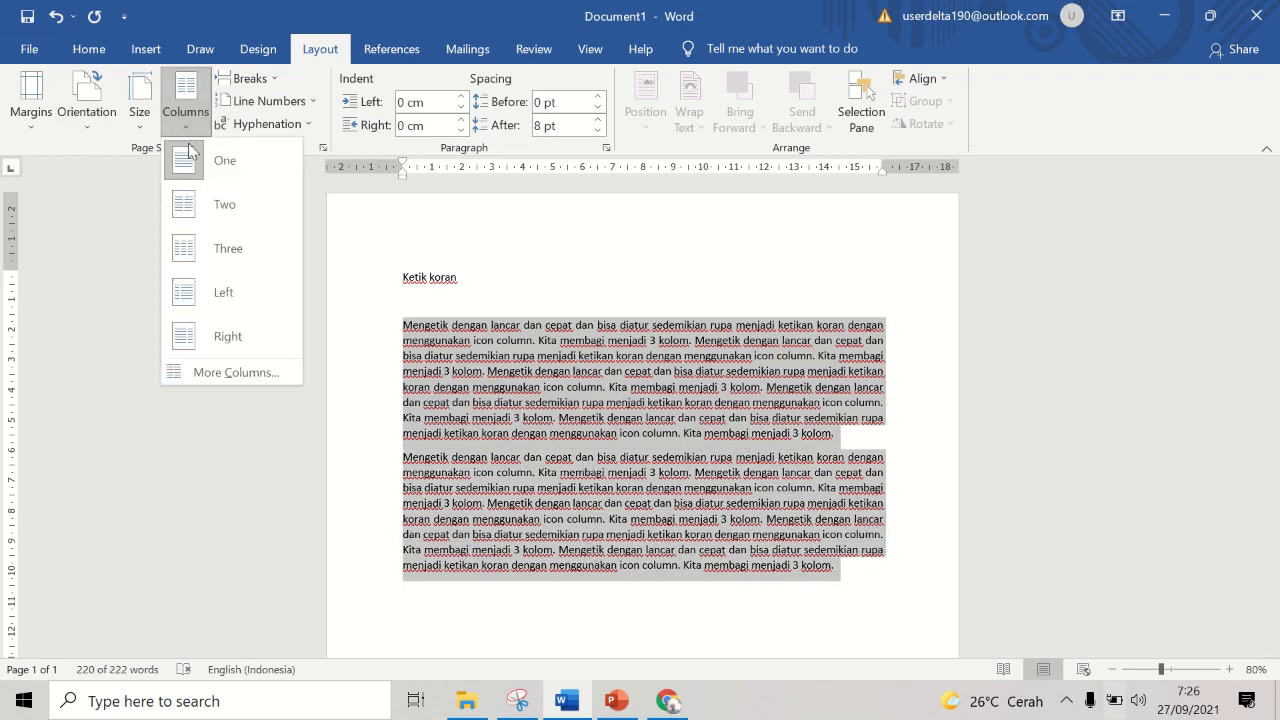
{"action": "left_click", "coordinate": [207, 205]}
{"action": "left_click", "coordinate": [179, 126]}
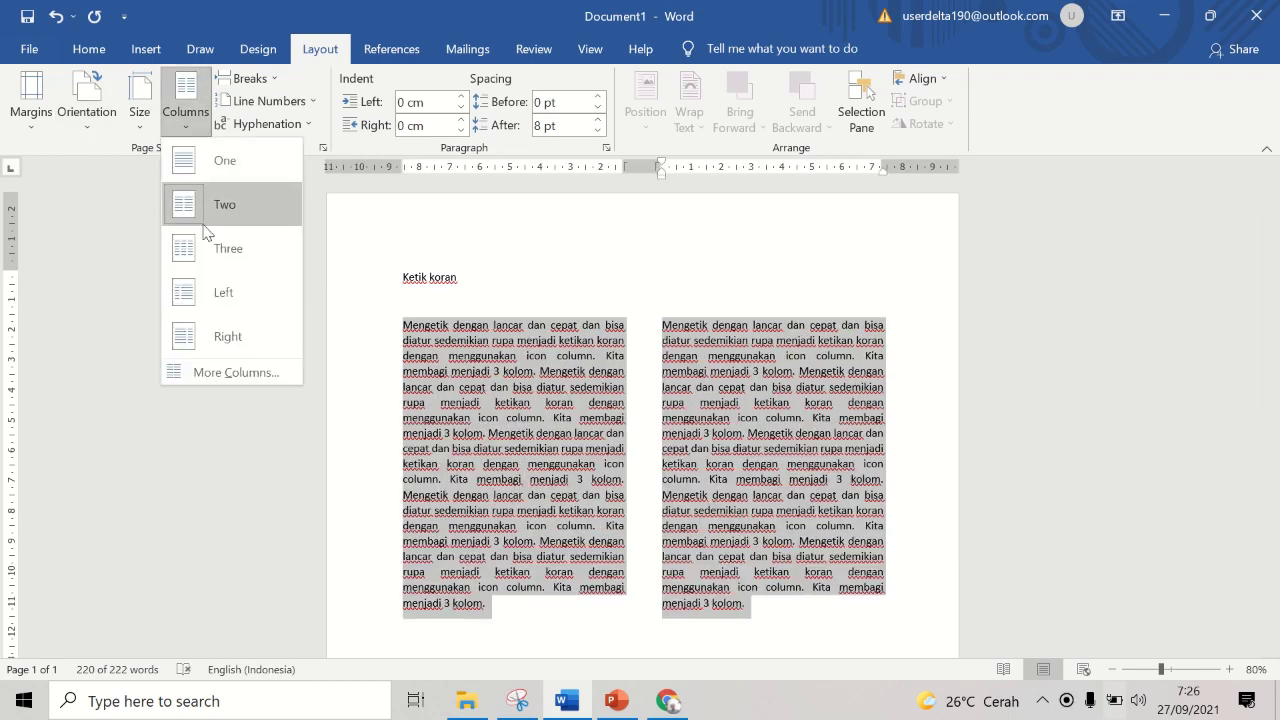
{"action": "left_click", "coordinate": [205, 248]}
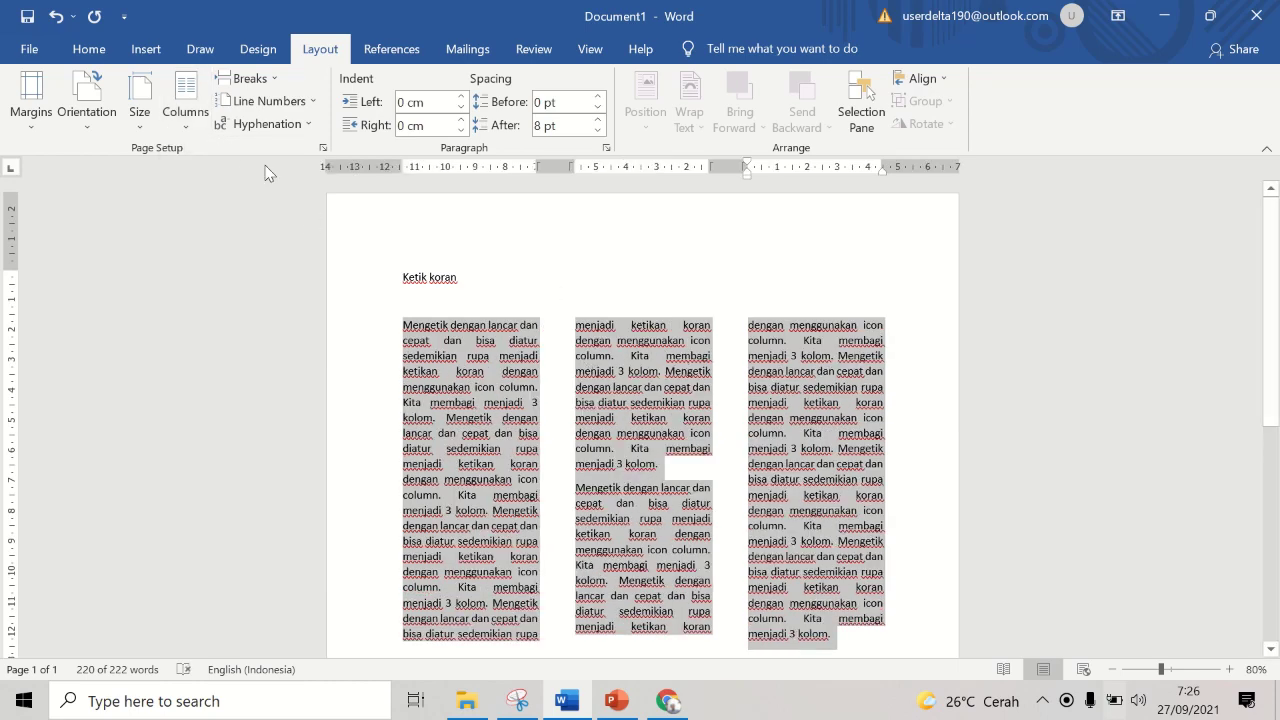
Step: Try the uneven Left and Right column presets on the selected body paragraphs
{"action": "left_click", "coordinate": [188, 130]}
{"action": "left_click", "coordinate": [237, 281]}
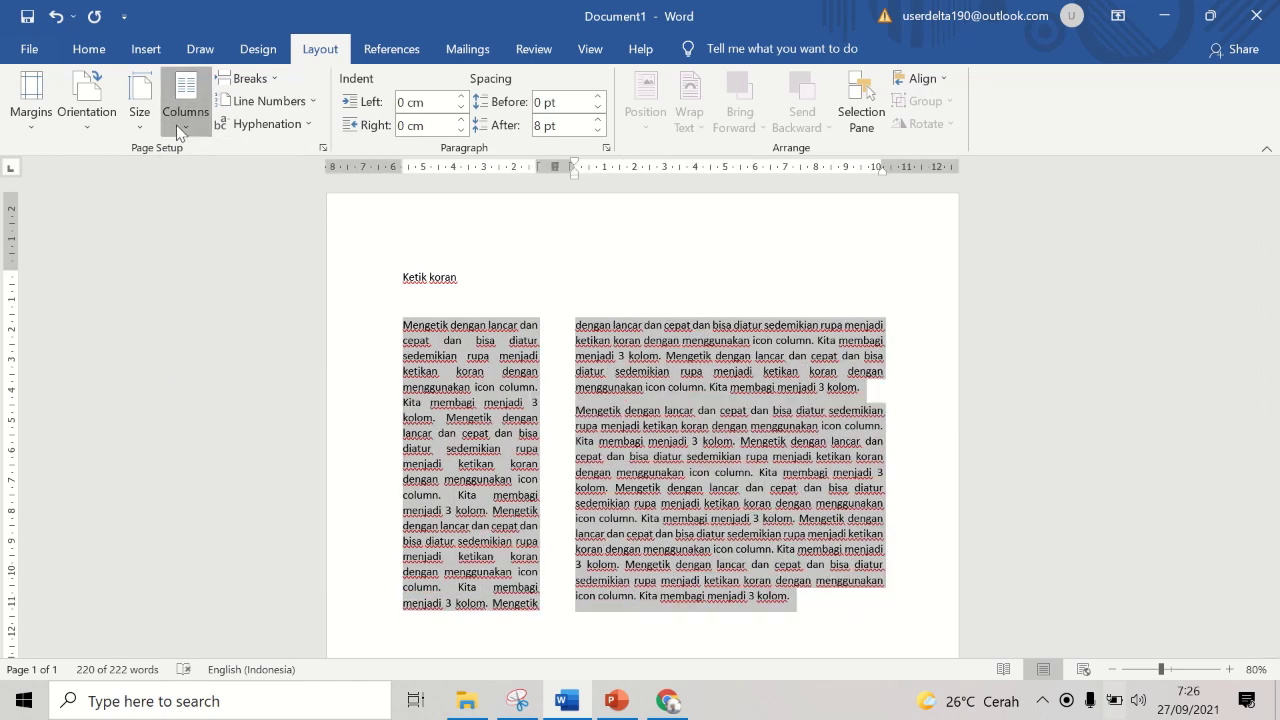
{"action": "left_click", "coordinate": [178, 124]}
{"action": "left_click", "coordinate": [229, 331]}
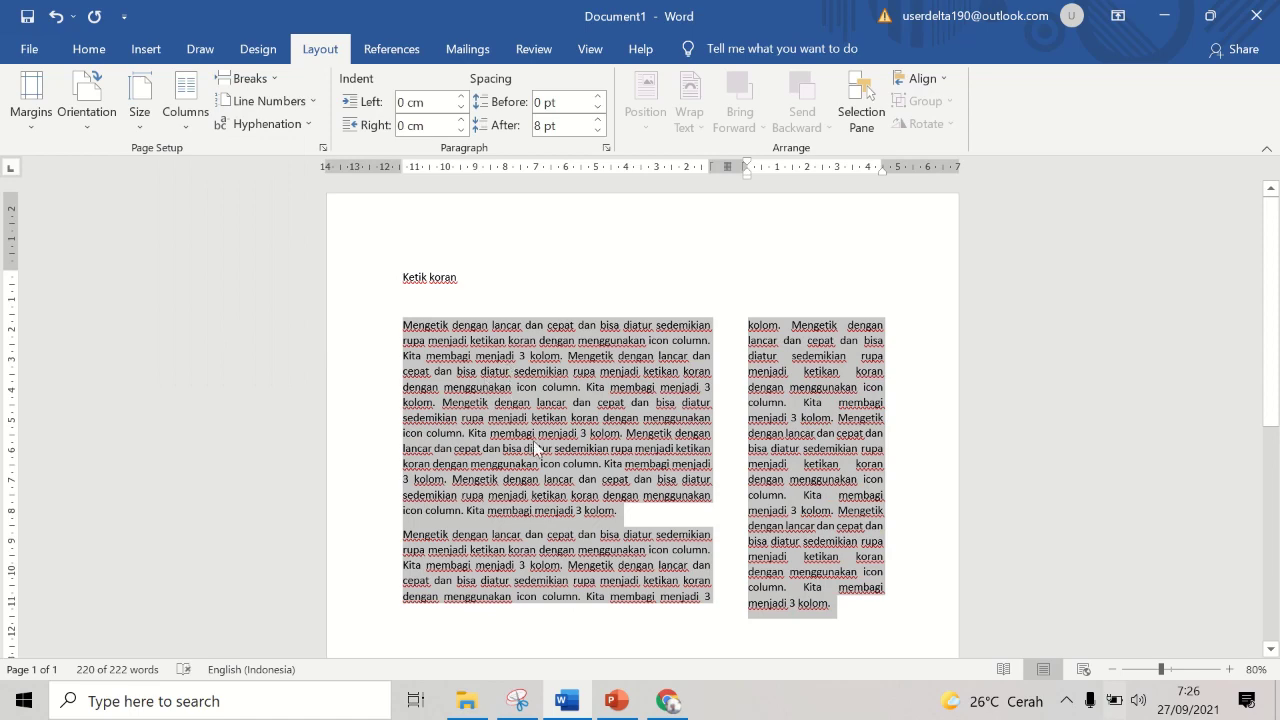
Step: Change the selected body paragraphs to two equal columns and on to three
{"action": "left_click", "coordinate": [188, 128]}
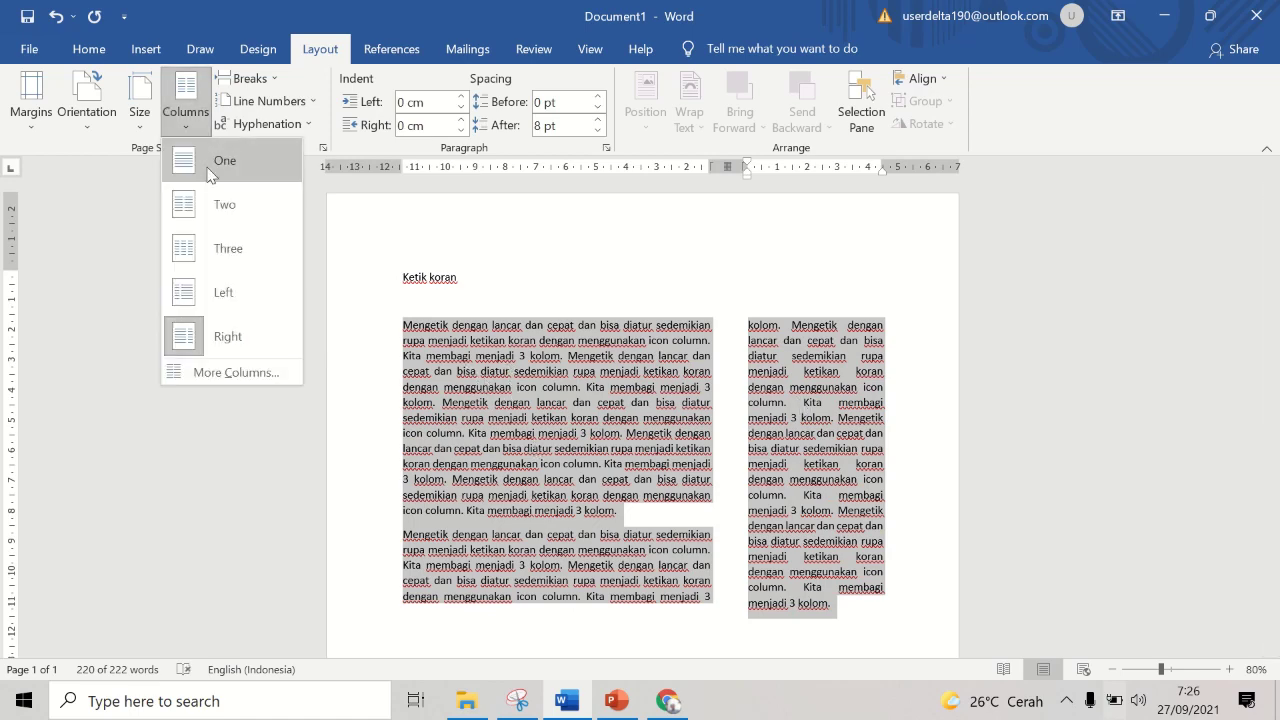
{"action": "left_click", "coordinate": [216, 205]}
{"action": "left_click", "coordinate": [186, 115]}
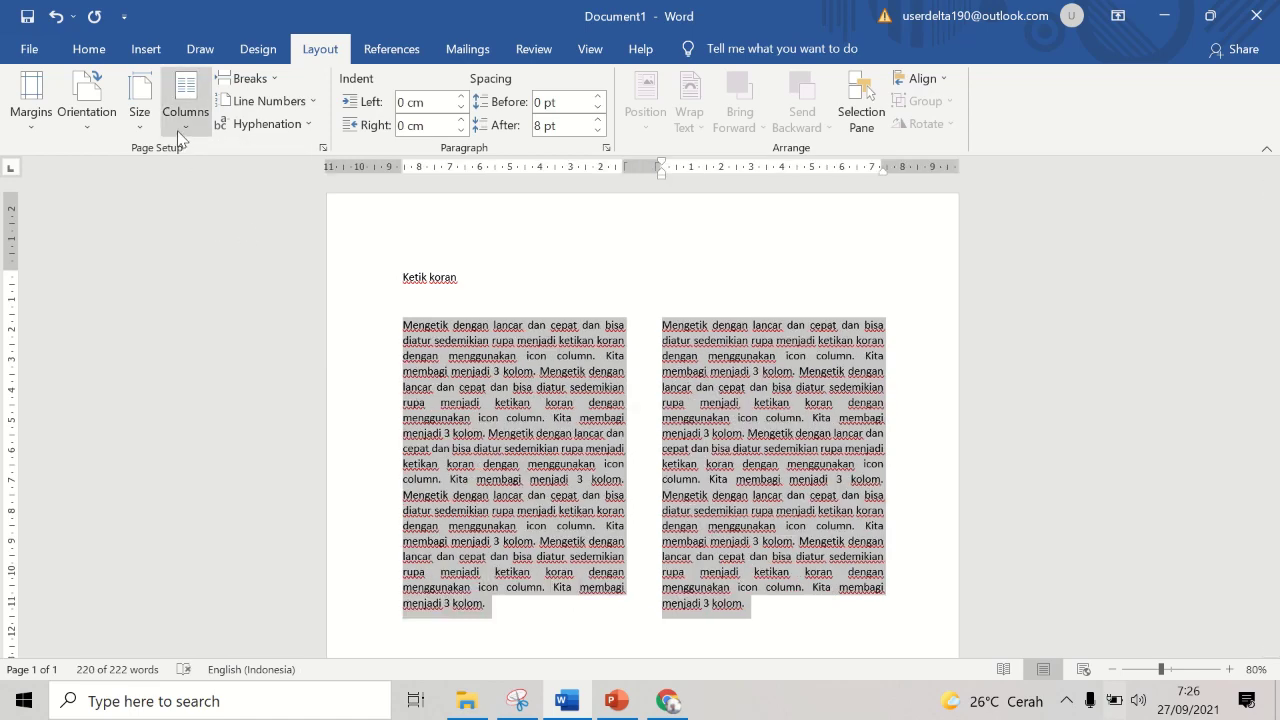
{"action": "left_click", "coordinate": [200, 251]}
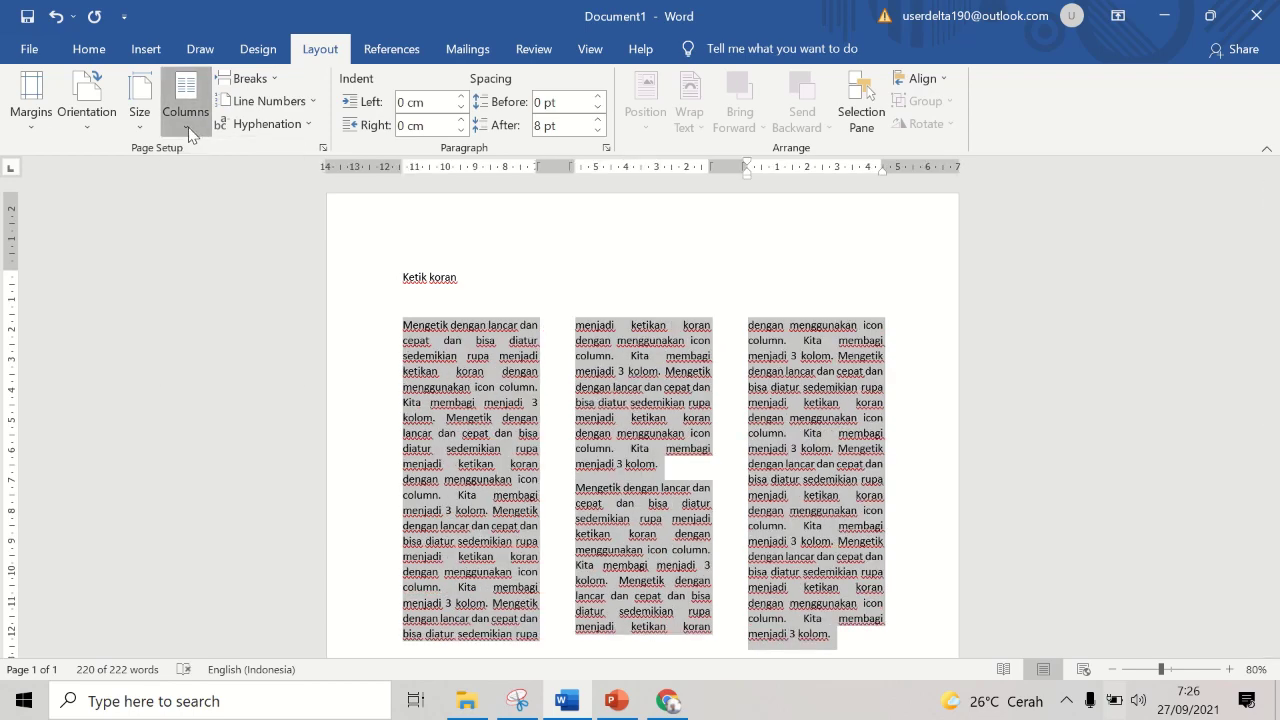
Step: Set the number of columns to 5 for the selected body text, using the custom column settings
{"action": "left_click", "coordinate": [185, 115]}
{"action": "left_click", "coordinate": [240, 369]}
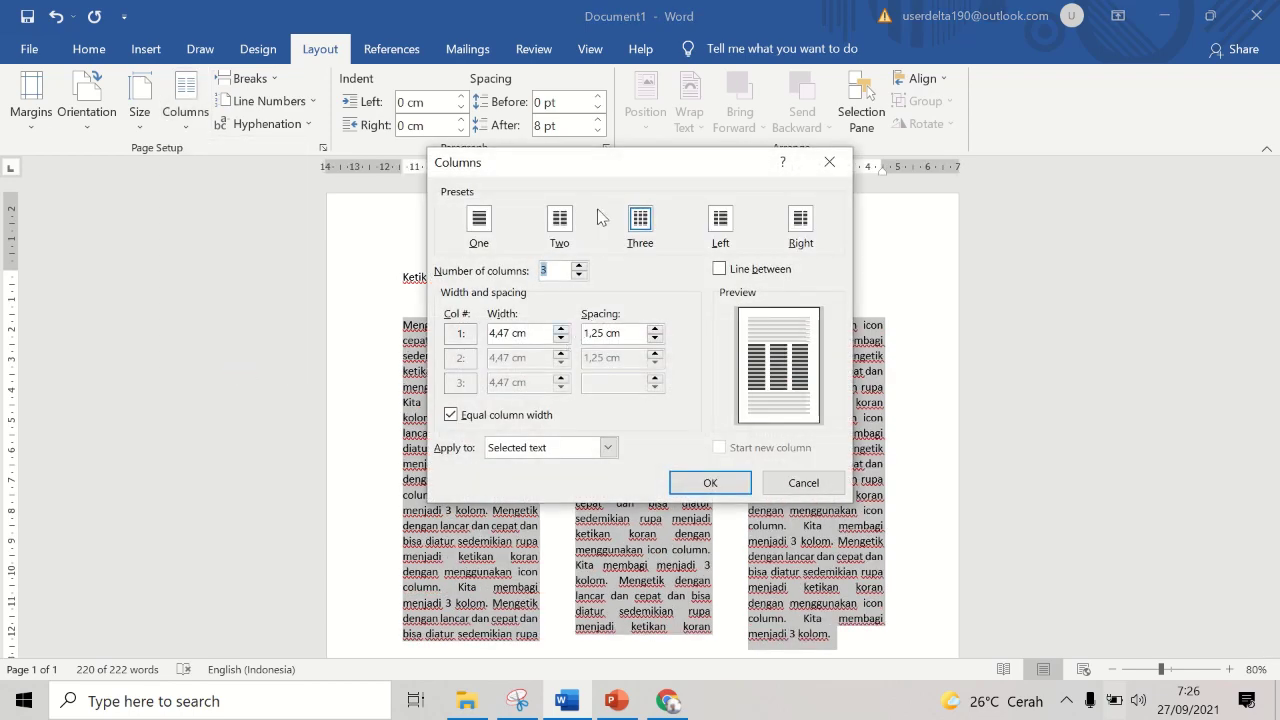
{"action": "left_click_drag", "start_coordinate": [609, 171], "coordinate": [898, 233]}
{"action": "left_click", "coordinate": [867, 326]}
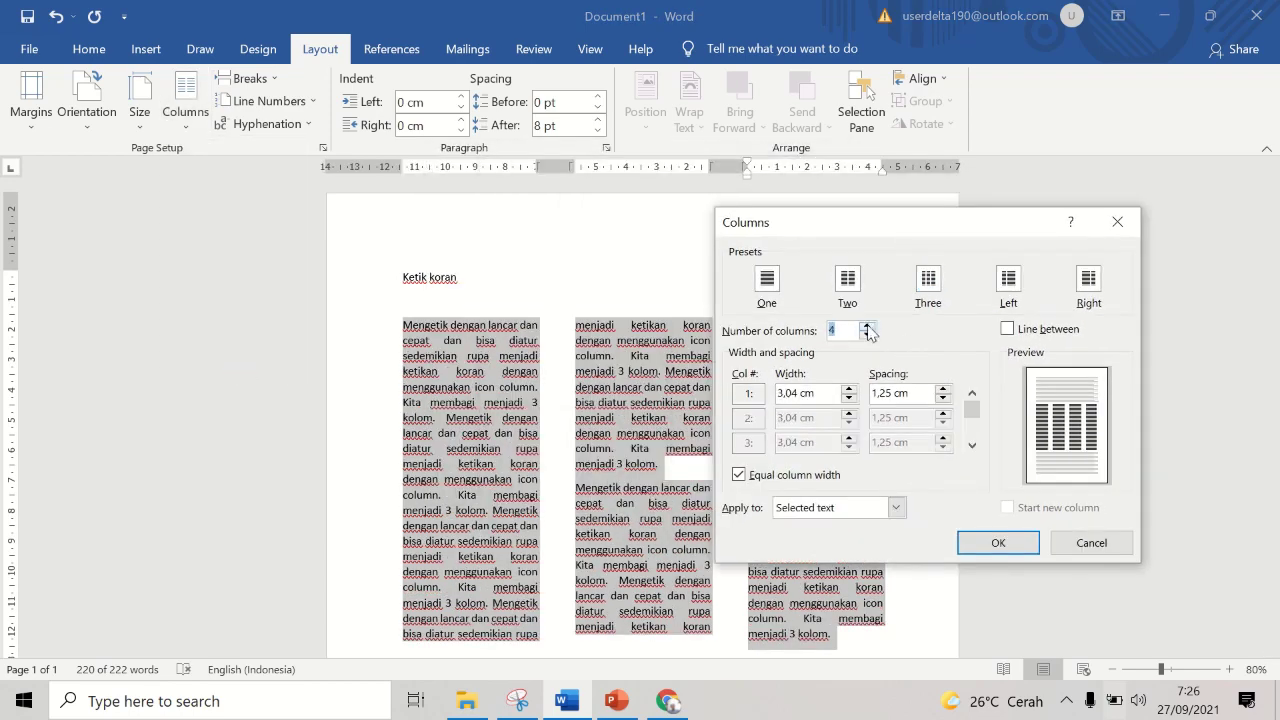
{"action": "left_click", "coordinate": [867, 326]}
{"action": "left_click", "coordinate": [1004, 544]}
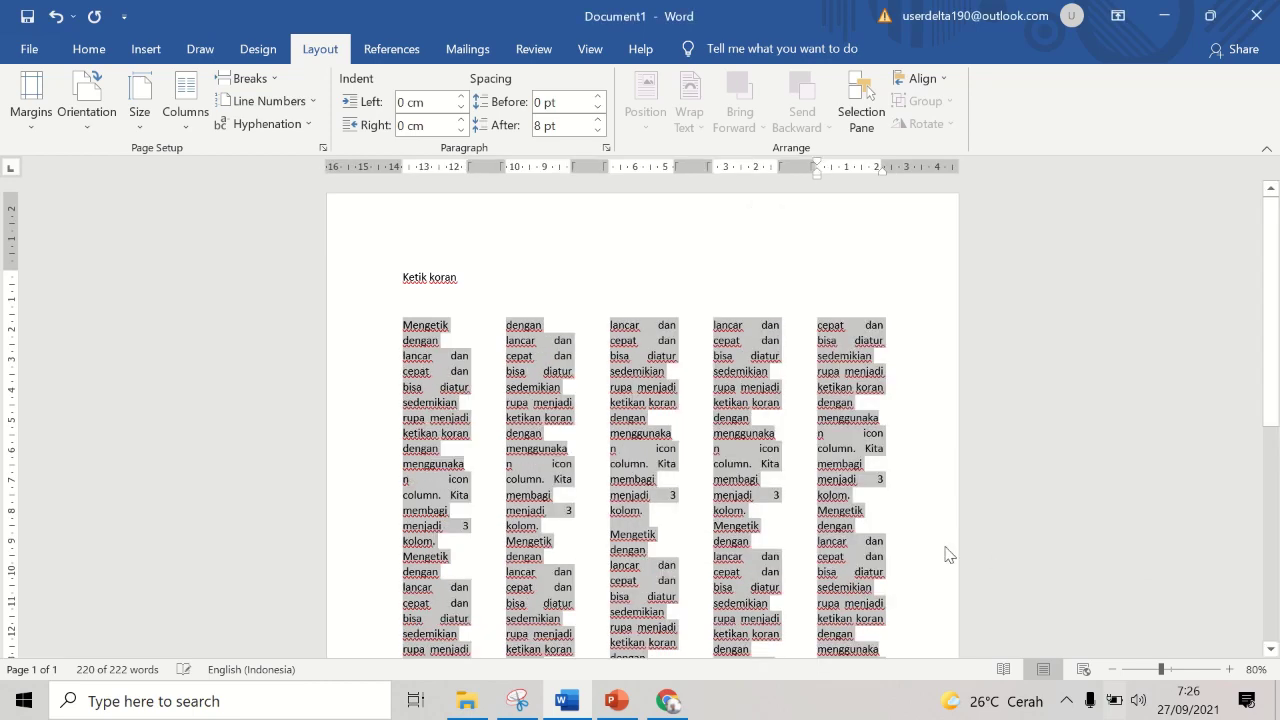
Step: Set the number of columns to 3 for the selected body text, using the custom column settings
{"action": "left_click_drag", "start_coordinate": [1267, 390], "coordinate": [1264, 360]}
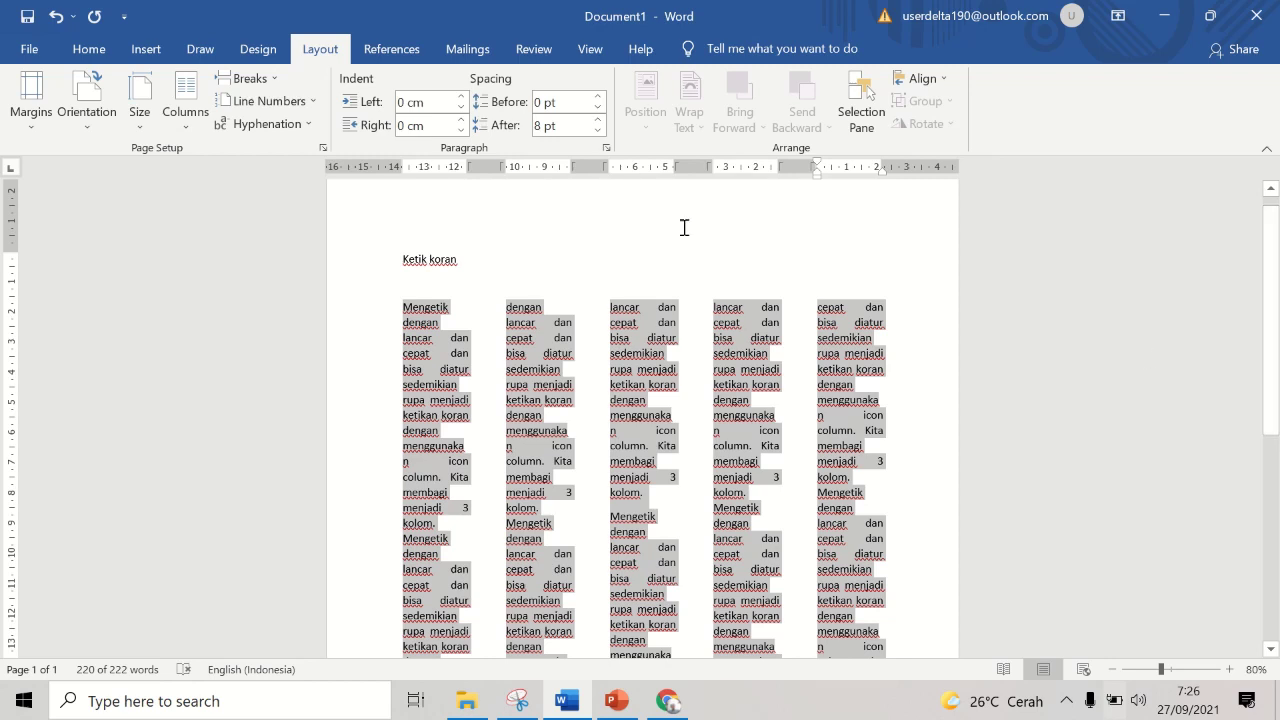
{"action": "left_click", "coordinate": [185, 128]}
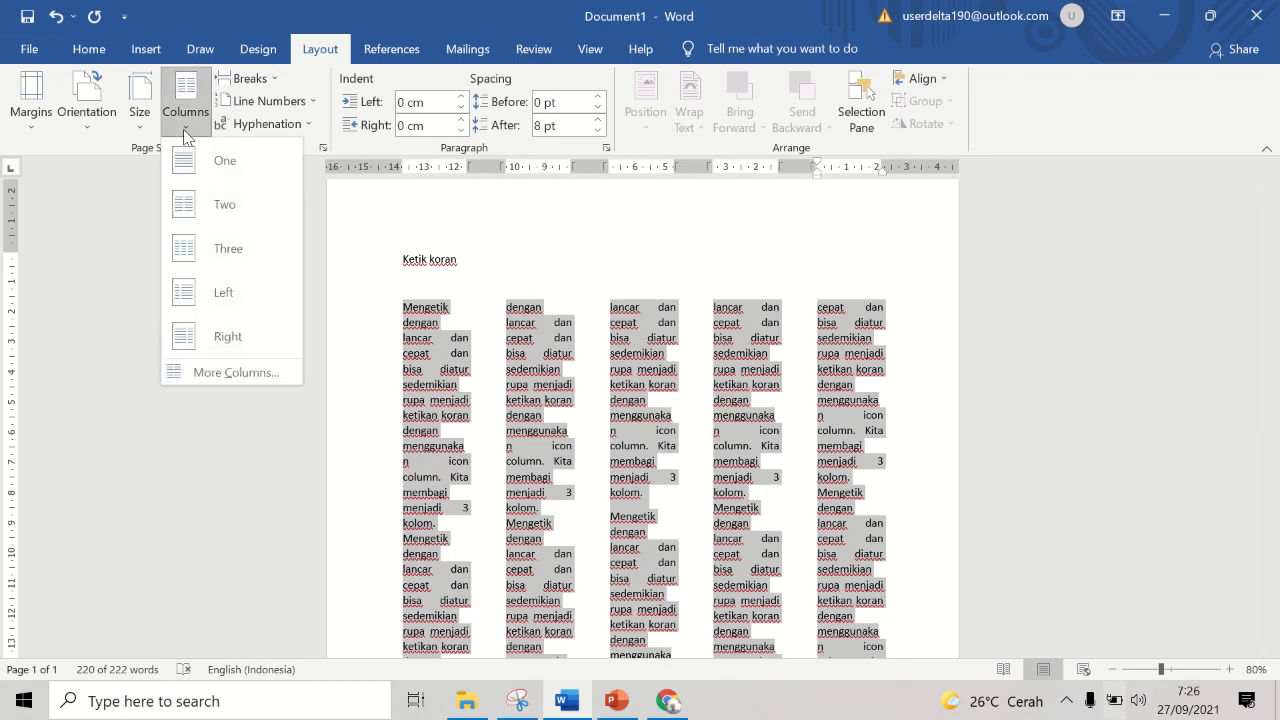
{"action": "left_click", "coordinate": [237, 380]}
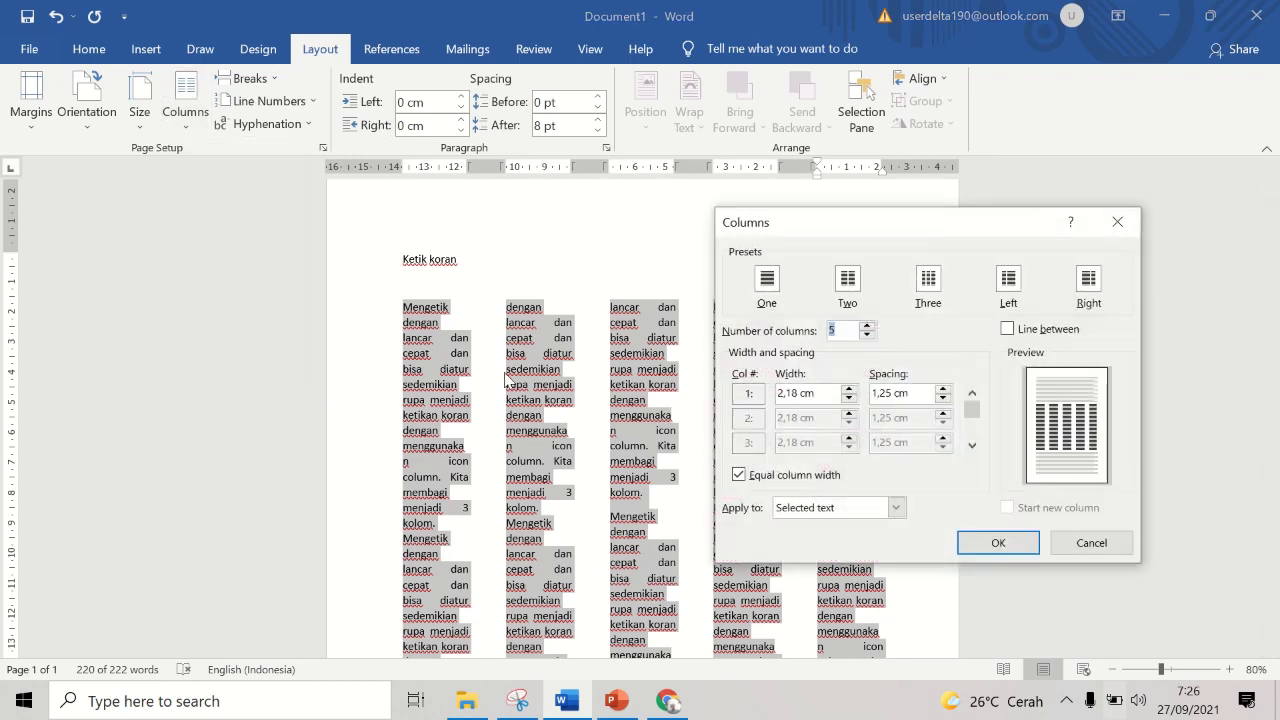
{"action": "left_click", "coordinate": [867, 336]}
{"action": "left_click", "coordinate": [867, 336]}
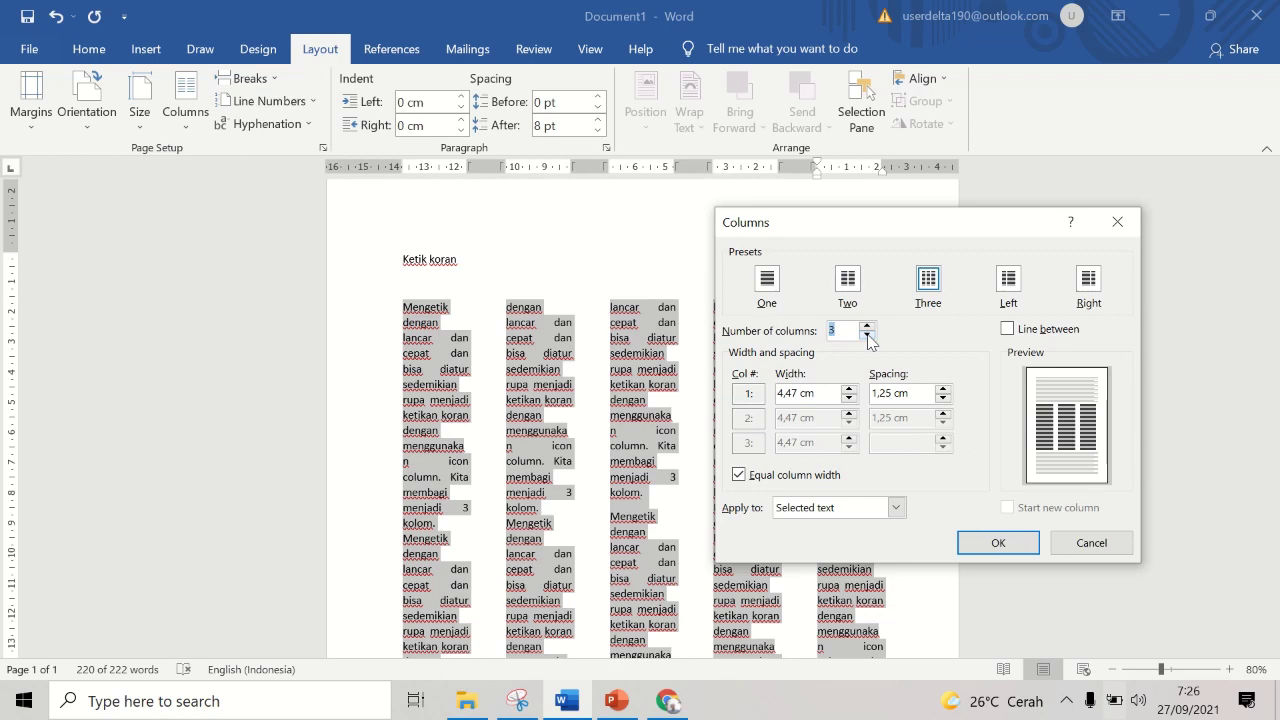
{"action": "left_click", "coordinate": [998, 542]}
{"action": "scroll", "coordinate": [1268, 370], "scroll_direction": "up", "scroll_amount": 1}
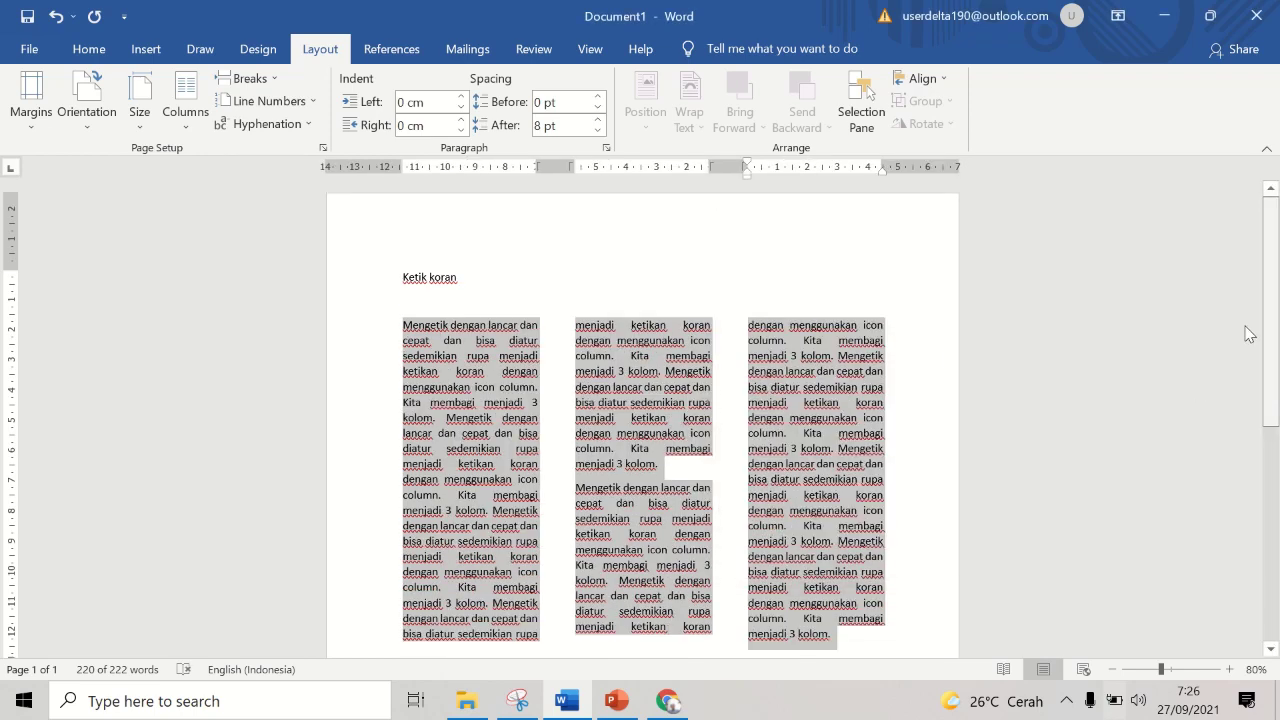
{"action": "left_click", "coordinate": [629, 277]}
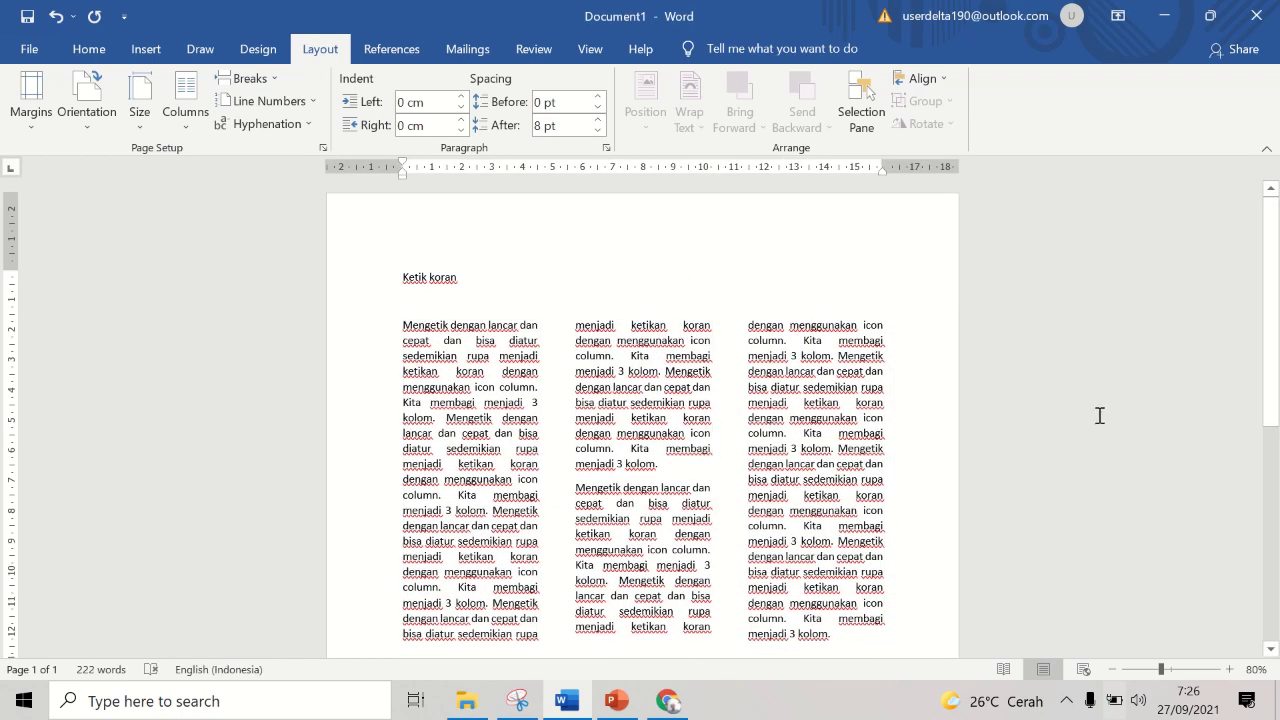
{"action": "left_click_drag", "start_coordinate": [1270, 371], "coordinate": [1180, 354]}
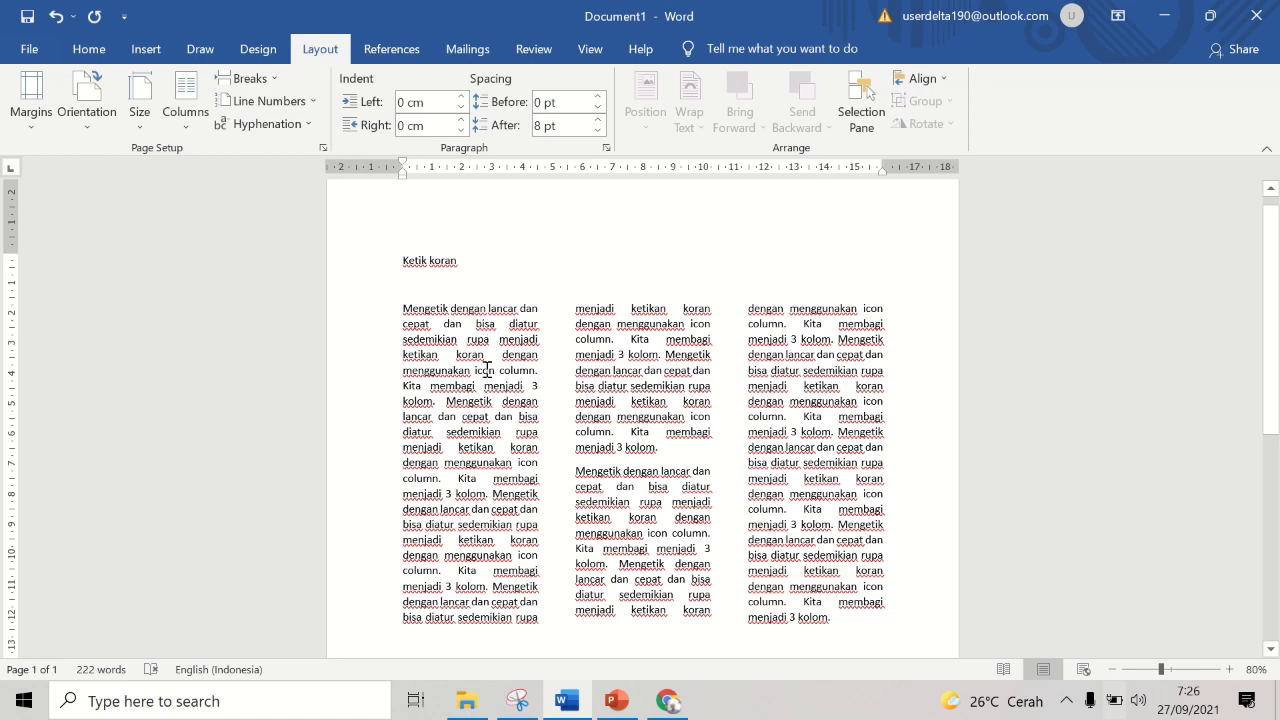
Step: Undo the column changes back to the single-column layout of the two body paragraphs
{"action": "left_click", "coordinate": [880, 430]}
{"action": "key", "text": "ctrl+z"}
{"action": "key", "text": "ctrl+z"}
{"action": "key", "text": "ctrl+z"}
{"action": "key", "text": "ctrl+z"}
{"action": "key", "text": "ctrl+z"}
{"action": "key", "text": "ctrl+z"}
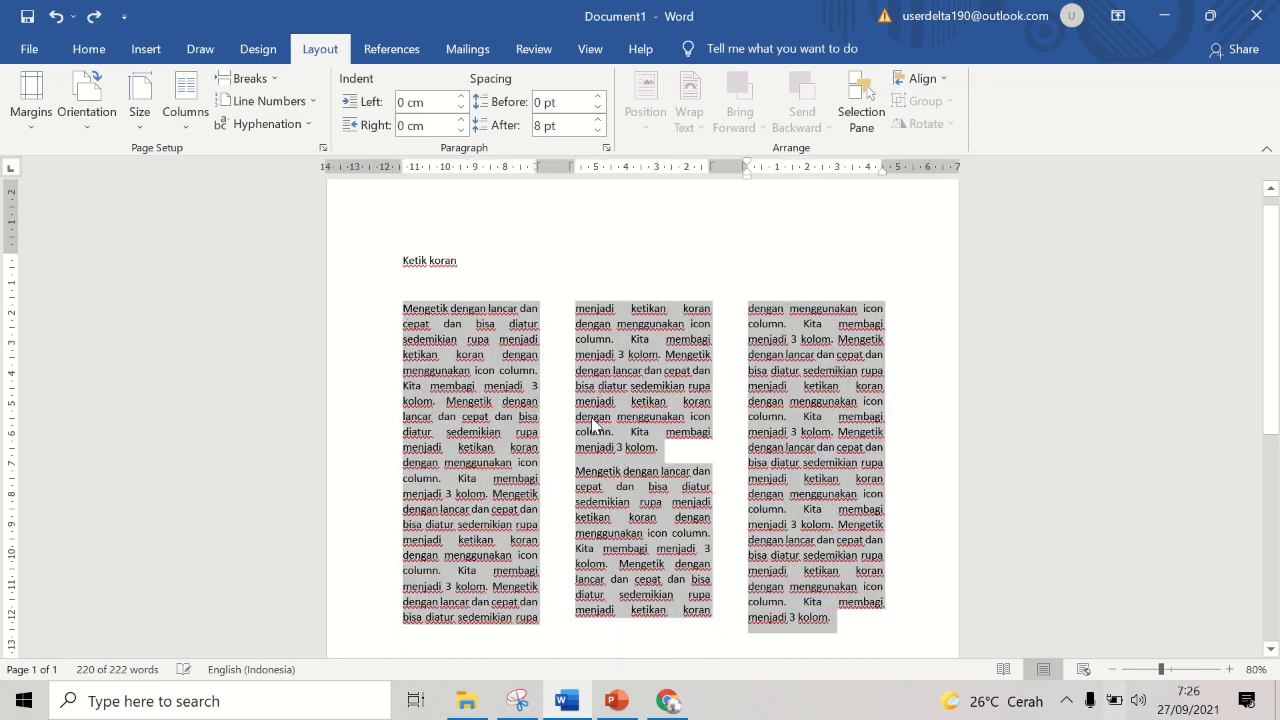
{"action": "key", "text": "ctrl+z"}
{"action": "left_click", "coordinate": [593, 418]}
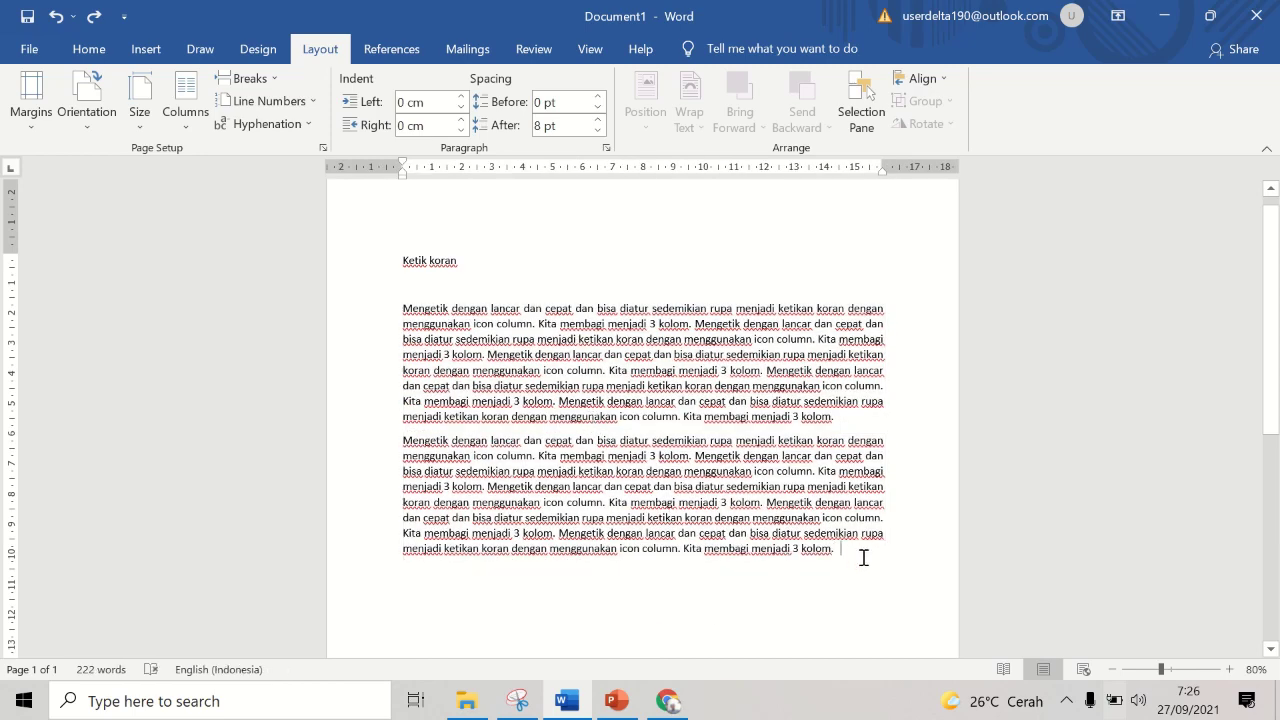
Step: Delete the document's entire content, including the title and both body paragraphs
{"action": "key", "text": "Return"}
{"action": "key", "text": "ctrl+a"}
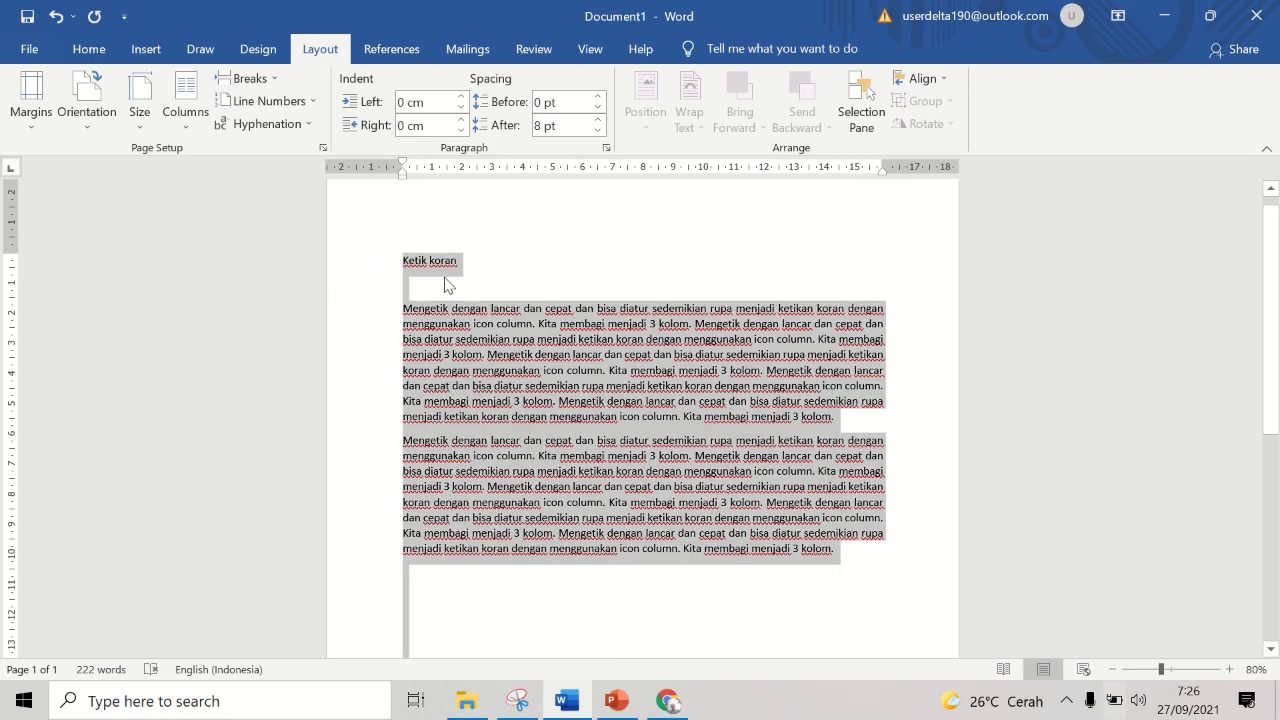
{"action": "key", "text": "BackSpace"}
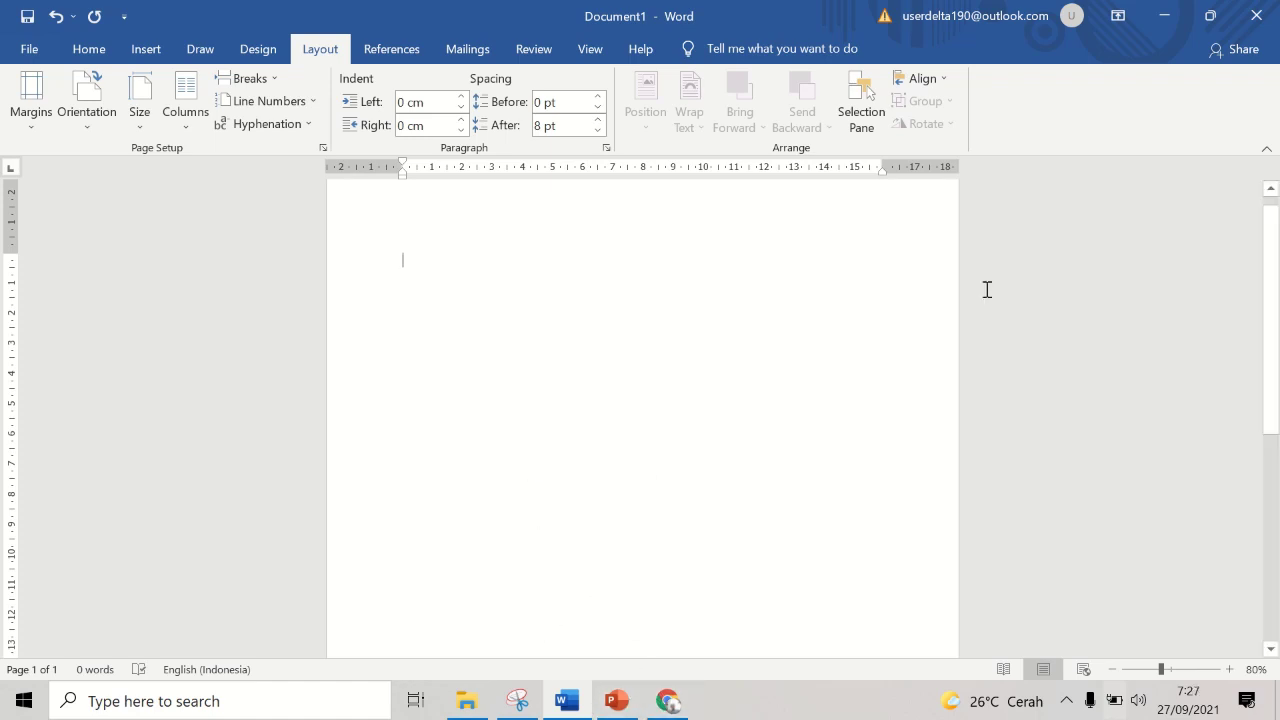
Step: Restore the Word window to a smaller size and switch to the Chrome window behind it
{"action": "left_click", "coordinate": [1210, 15]}
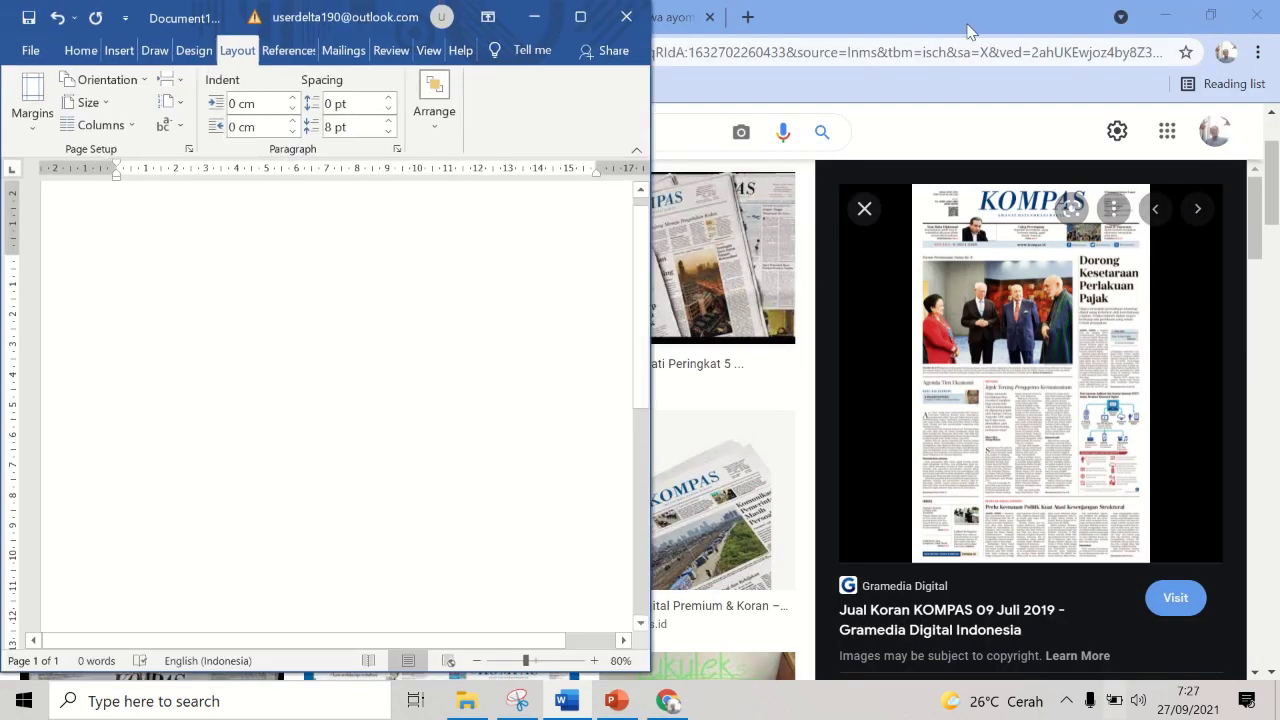
{"action": "left_click", "coordinate": [808, 30]}
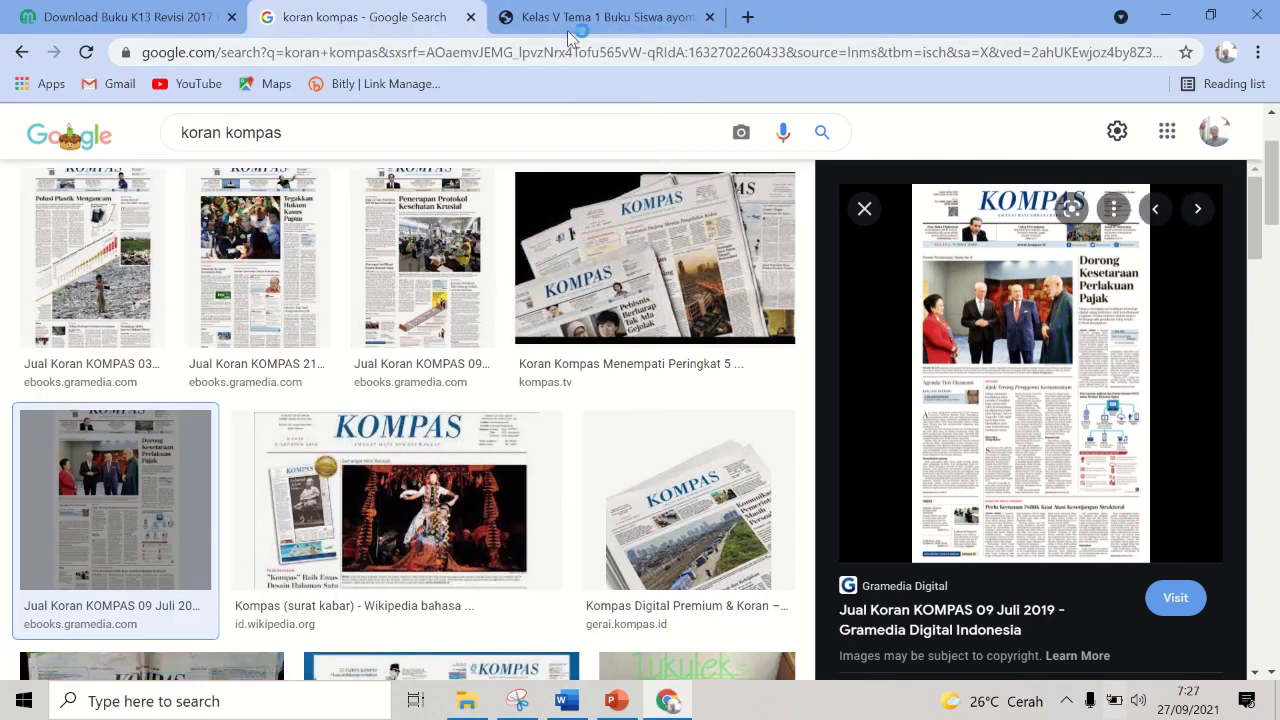
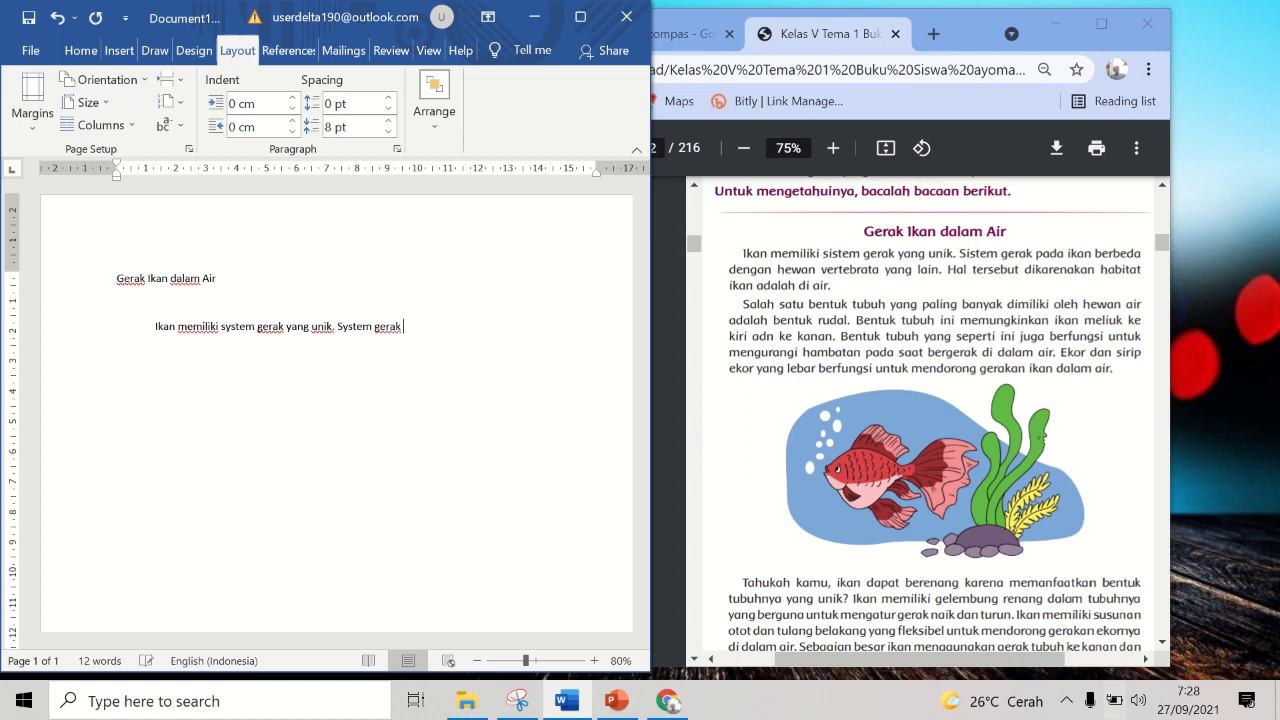
Step: Continue the first paragraph with "pada ikan berbeda dengan hewan verteberata yang iali. Hal tersebut dikarenakan habitat ikan aldalah di air."
{"action": "type", "text": "pada ikan berbeda dengan hw"}
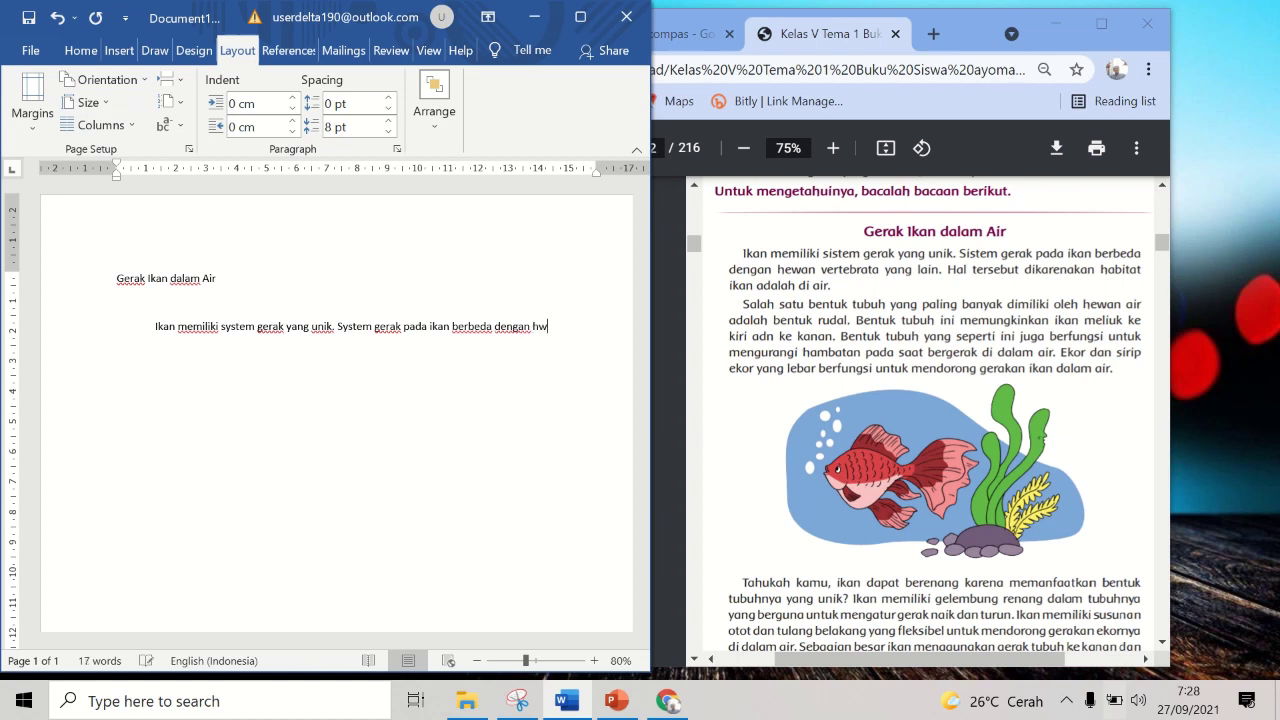
{"action": "type", "text": "ewan verteberata yang "}
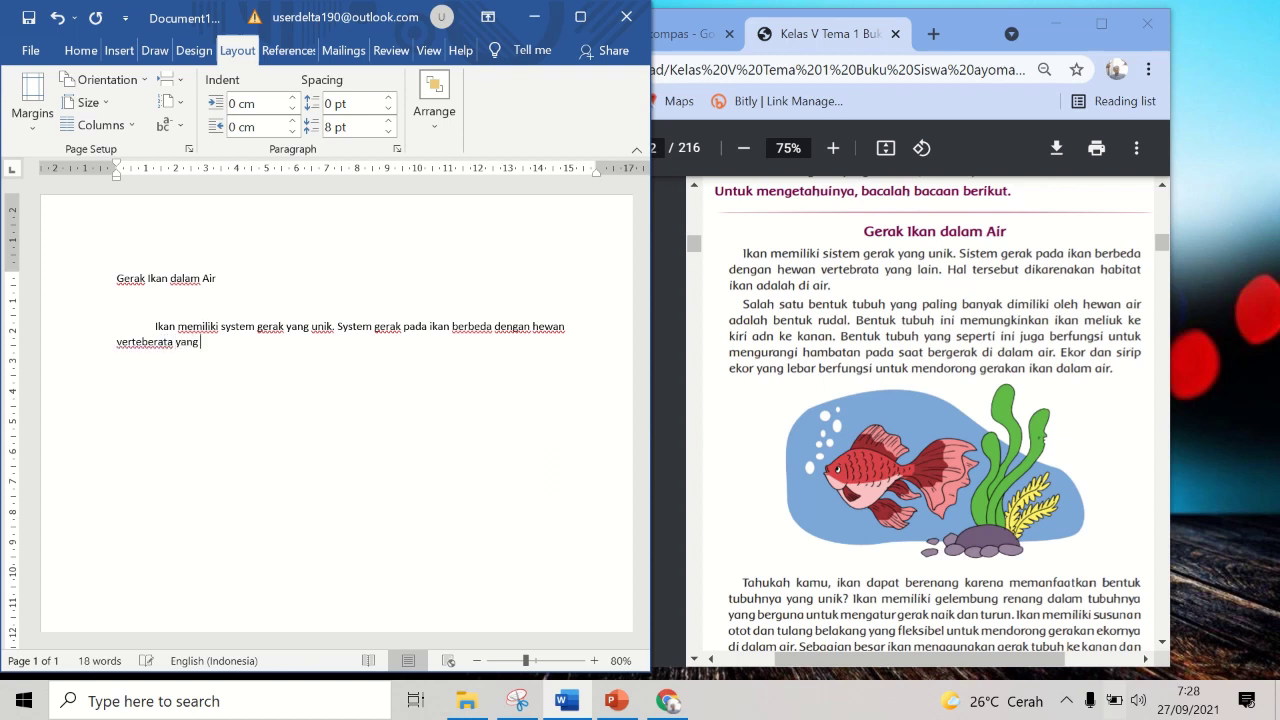
{"action": "type", "text": "iali. Hal tersebut dik"}
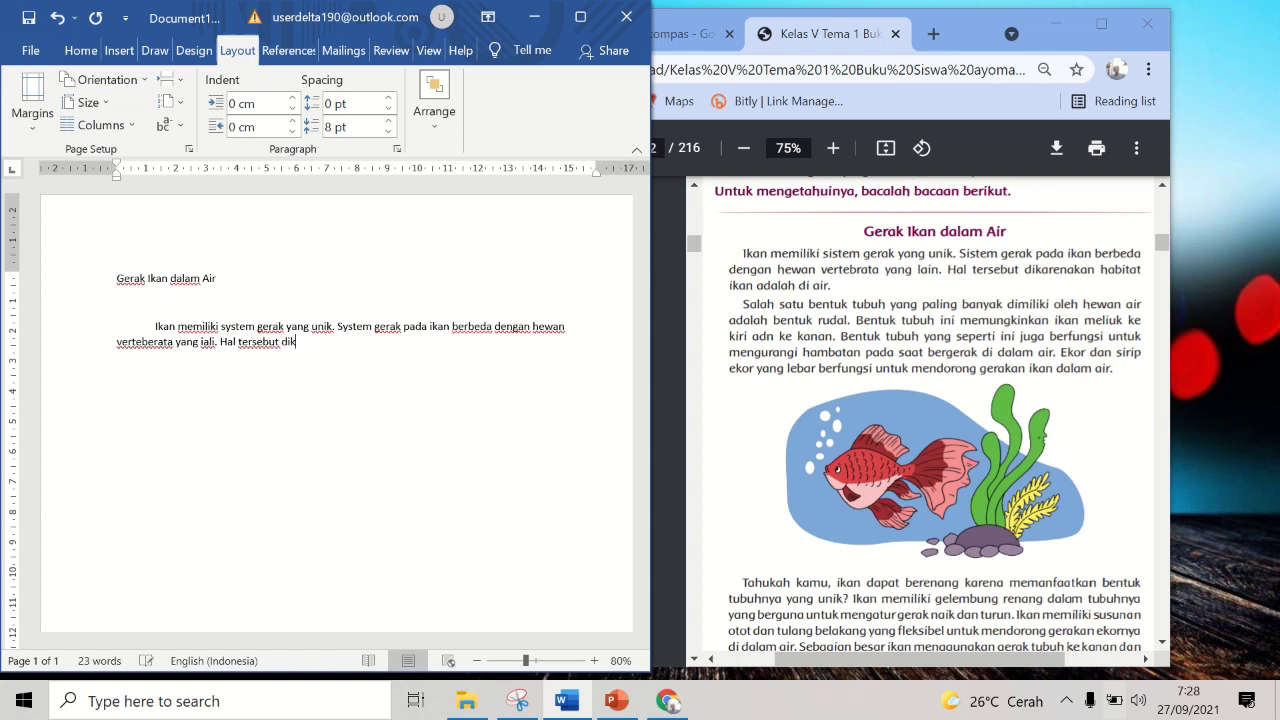
{"action": "type", "text": "arenakan habitat ikan"}
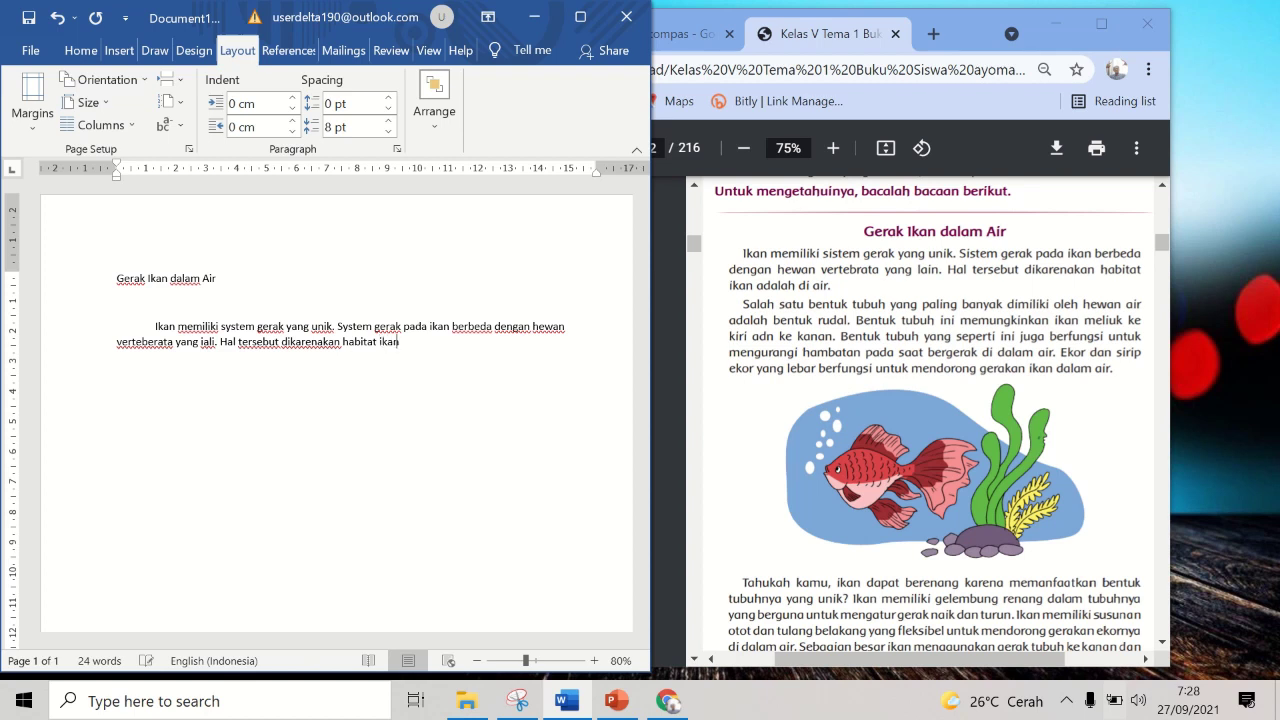
{"action": "type", "text": " aldalah "}
{"action": "type", "text": "di ai"}
Step: Start the second paragraph with the sentence "Salah satu bentuk tubuh yang paling banyak dimiliki oleh hewab air adalah bentuk rudal."
{"action": "type", "text": "alah "}
{"action": "type", "text": "satu"}
{"action": "type", "text": " bent"}
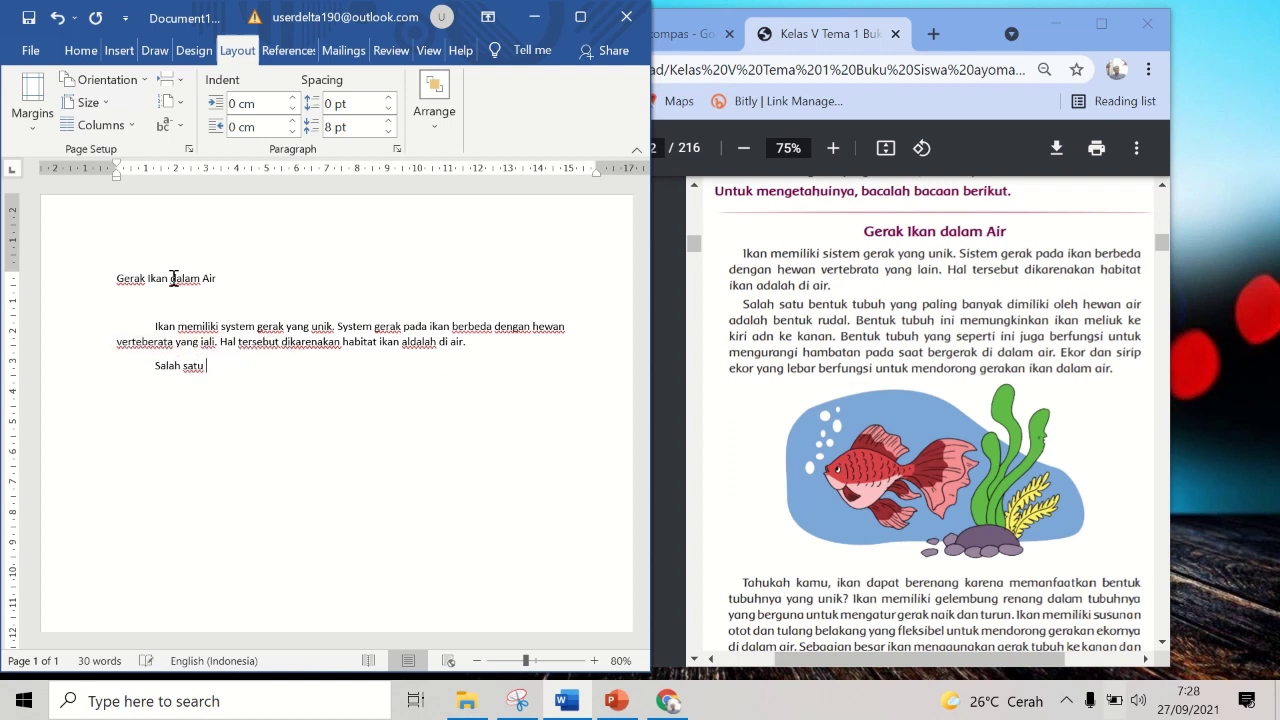
{"action": "type", "text": "uk tubuh yang palin"}
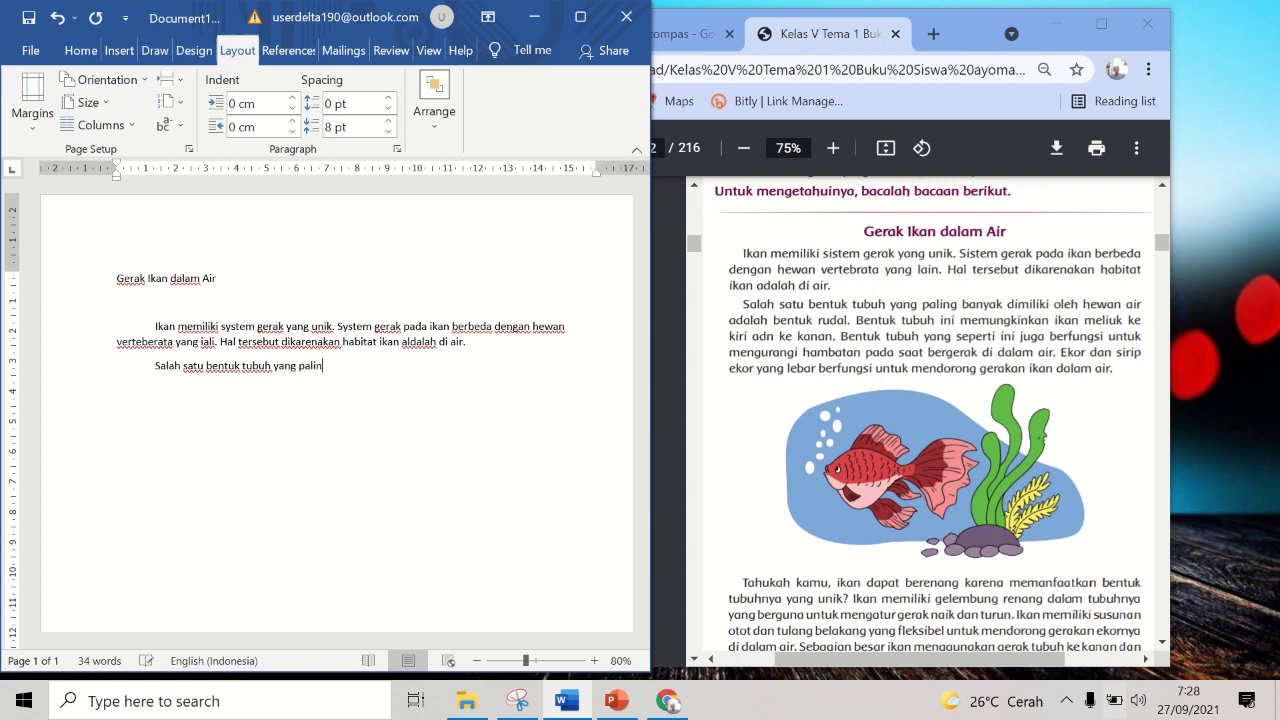
{"action": "type", "text": "g banyak dimiliki oleh h"}
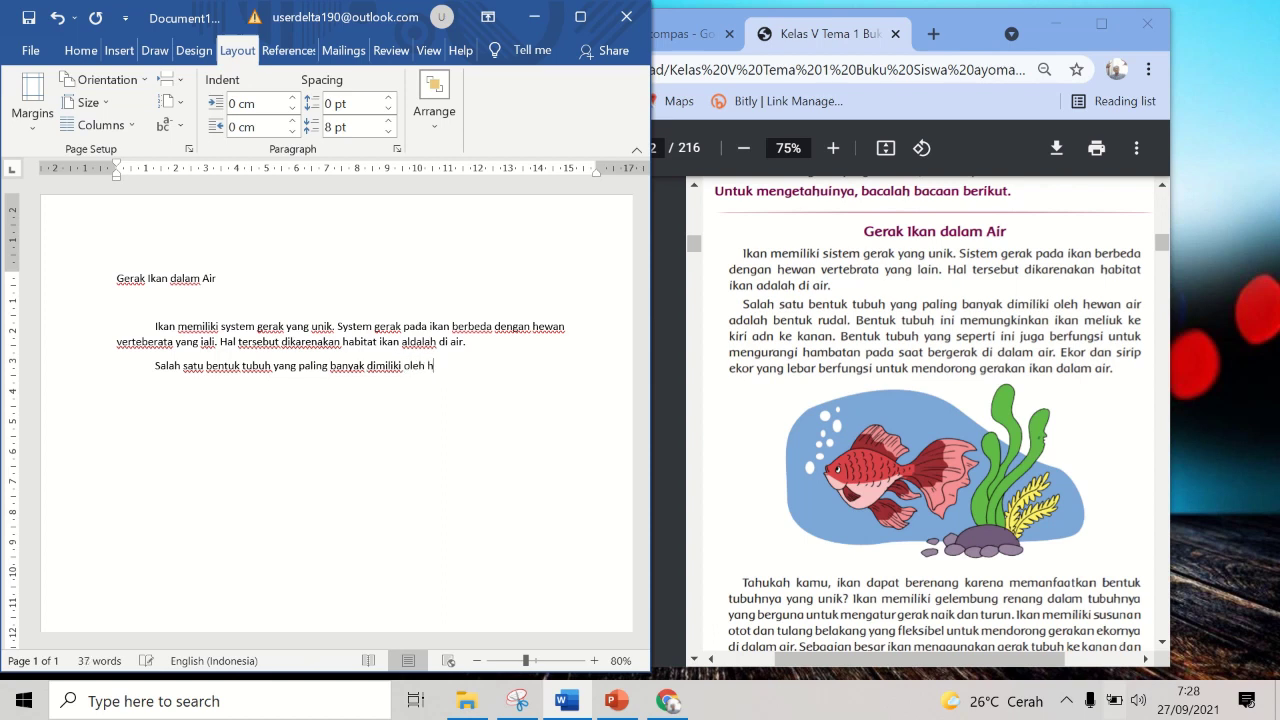
{"action": "type", "text": "ewab air"}
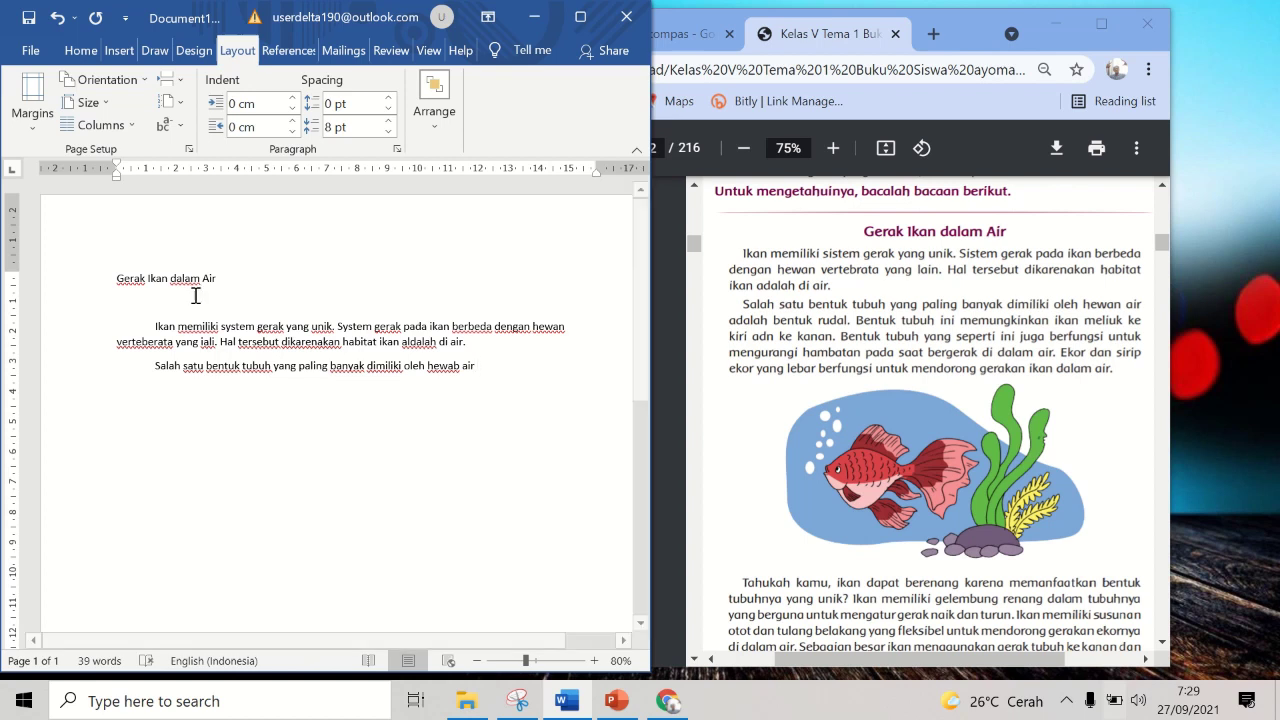
{"action": "left_click", "coordinate": [858, 666]}
{"action": "left_click_drag", "start_coordinate": [858, 666], "coordinate": [855, 666]}
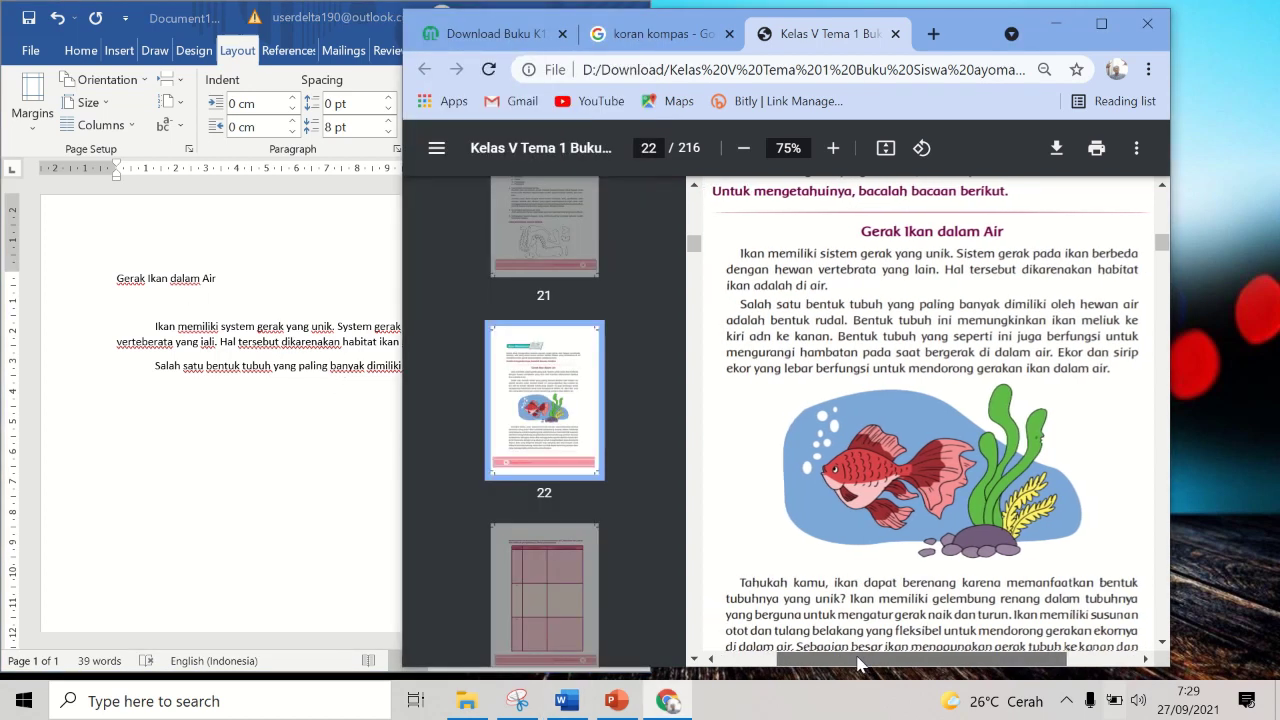
{"action": "left_click", "coordinate": [318, 376]}
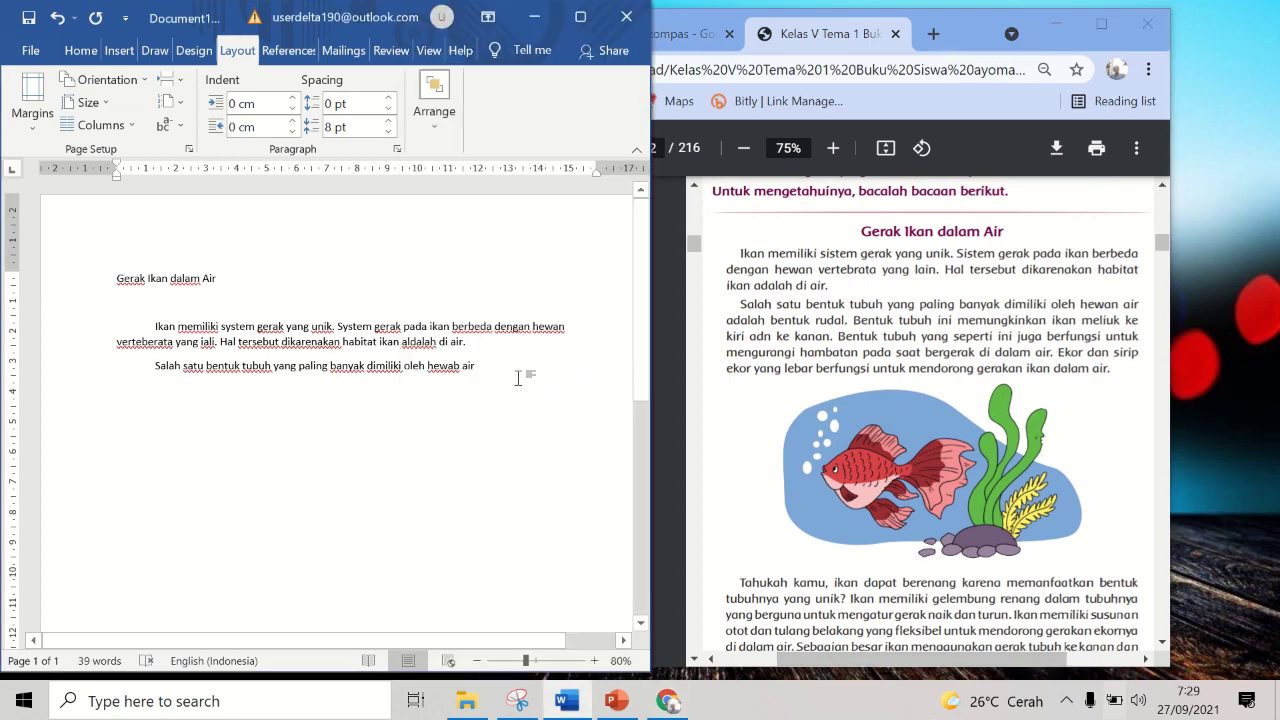
{"action": "type", "text": "adalah "}
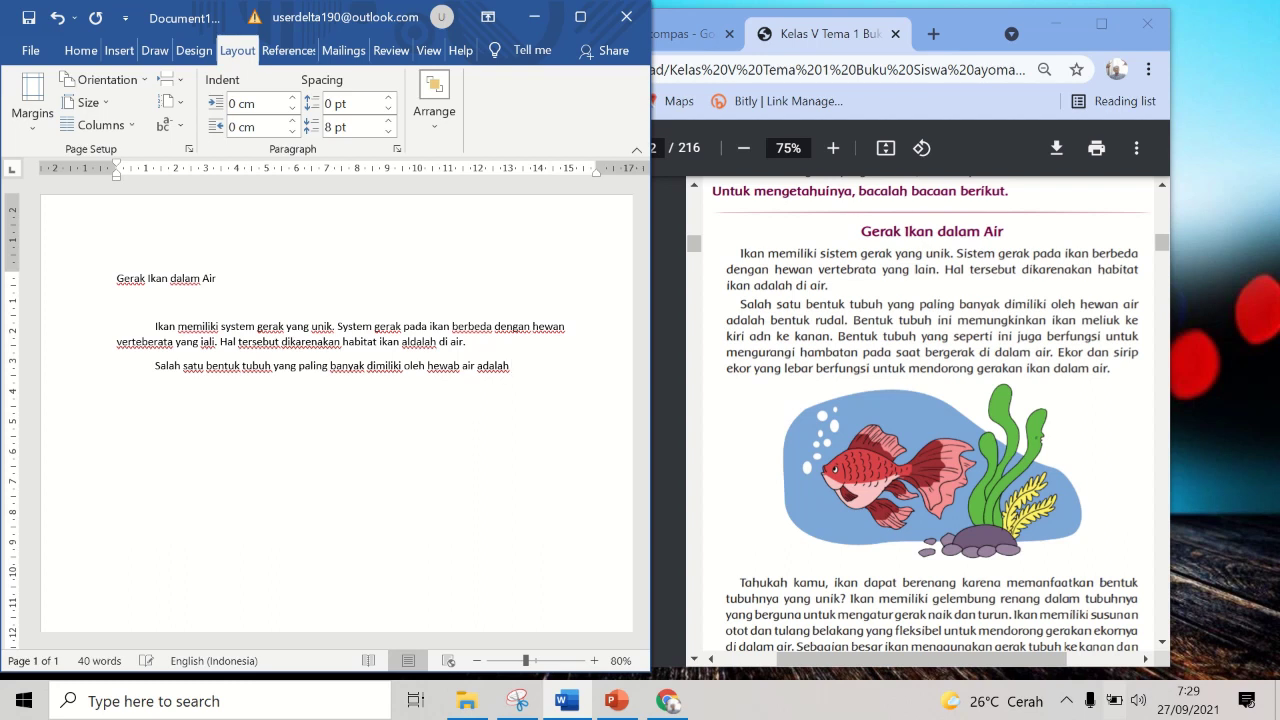
{"action": "type", "text": "bentuk rudal. Bentuk"}
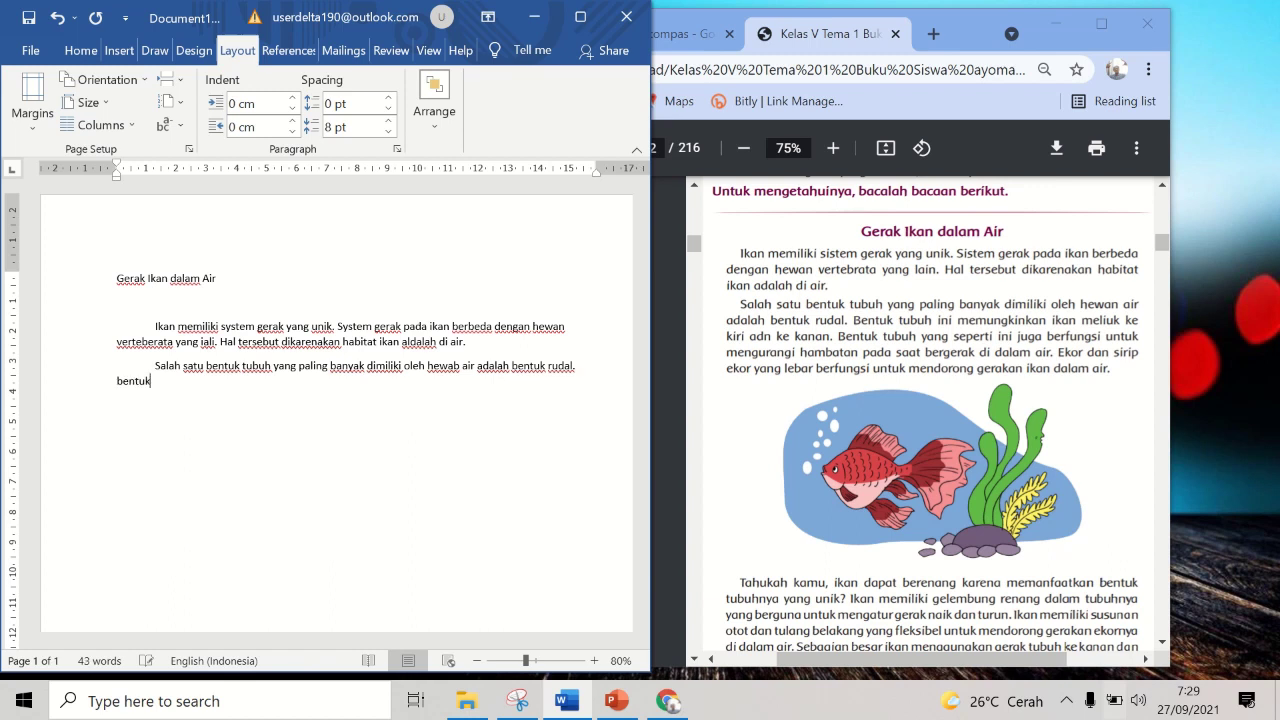
Step: Add the sentence "Bentuk tubuh ini memunkinkan ikan meliuk ke kiri dan ke kanan." to the second paragraph
{"action": "type", "text": " tubuh ini memunkink"}
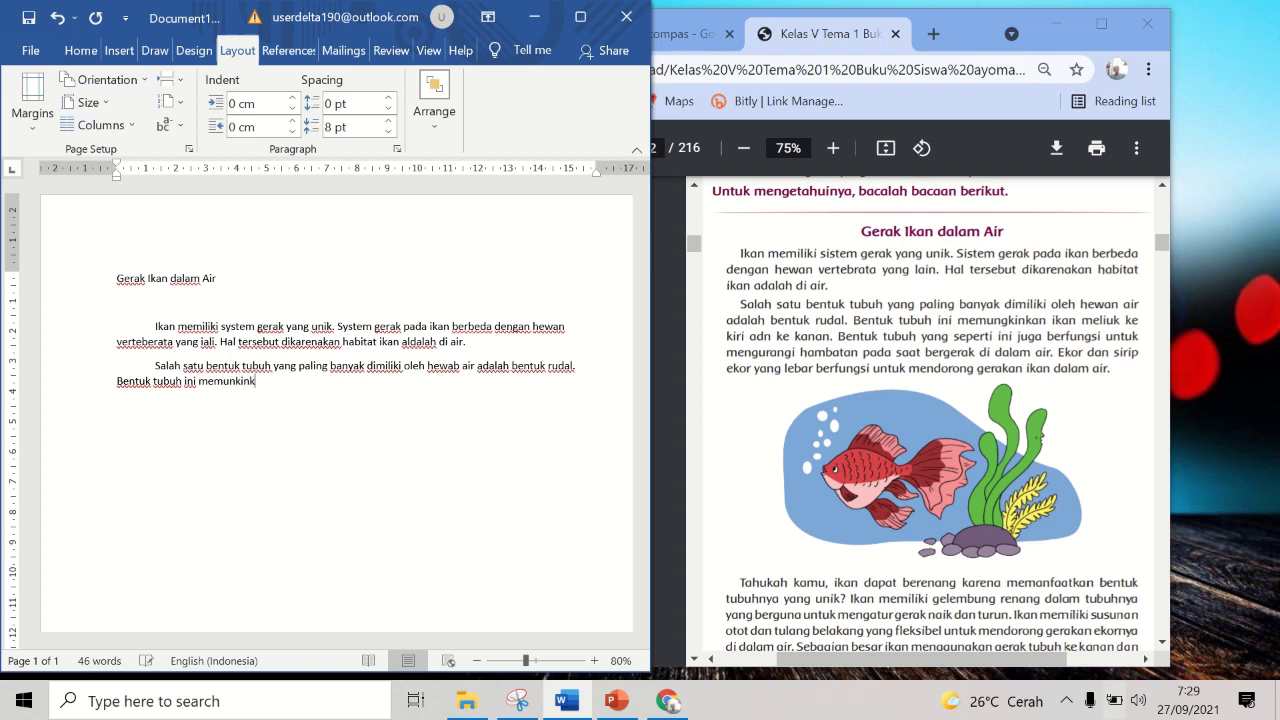
{"action": "type", "text": "an ikan meliuk ke "}
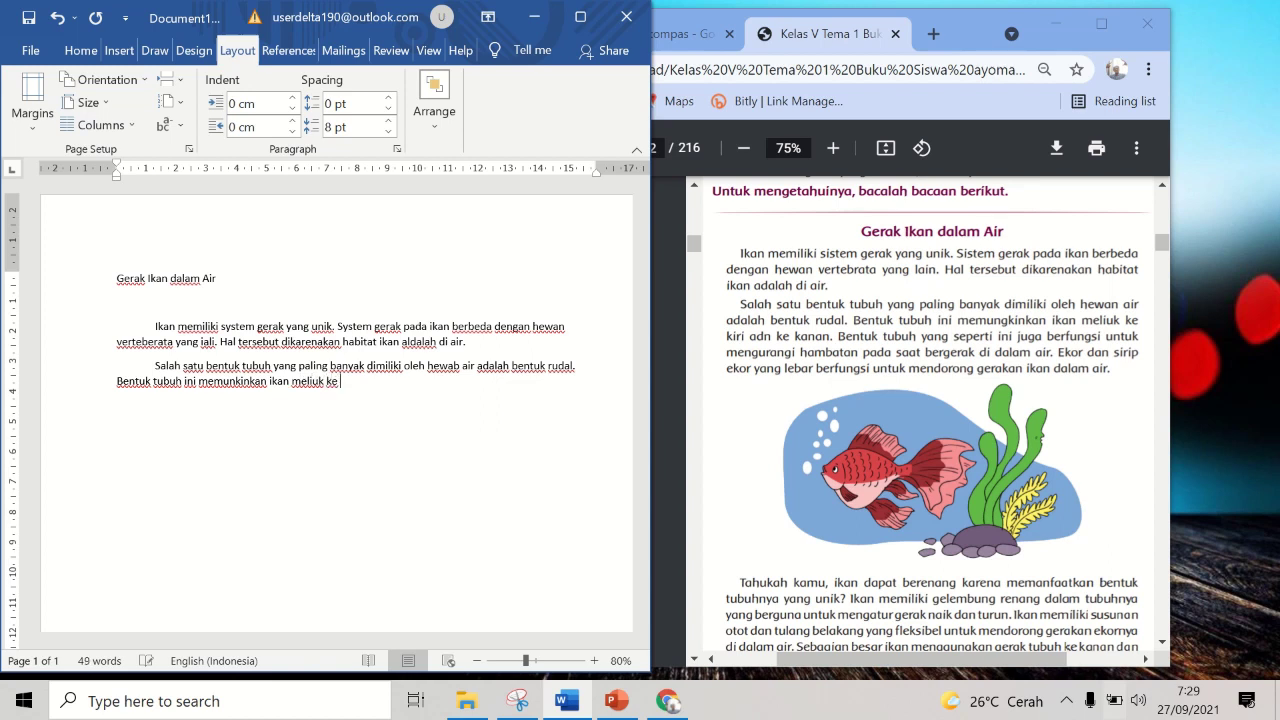
{"action": "type", "text": "kiri dan ke kanan. Ben"}
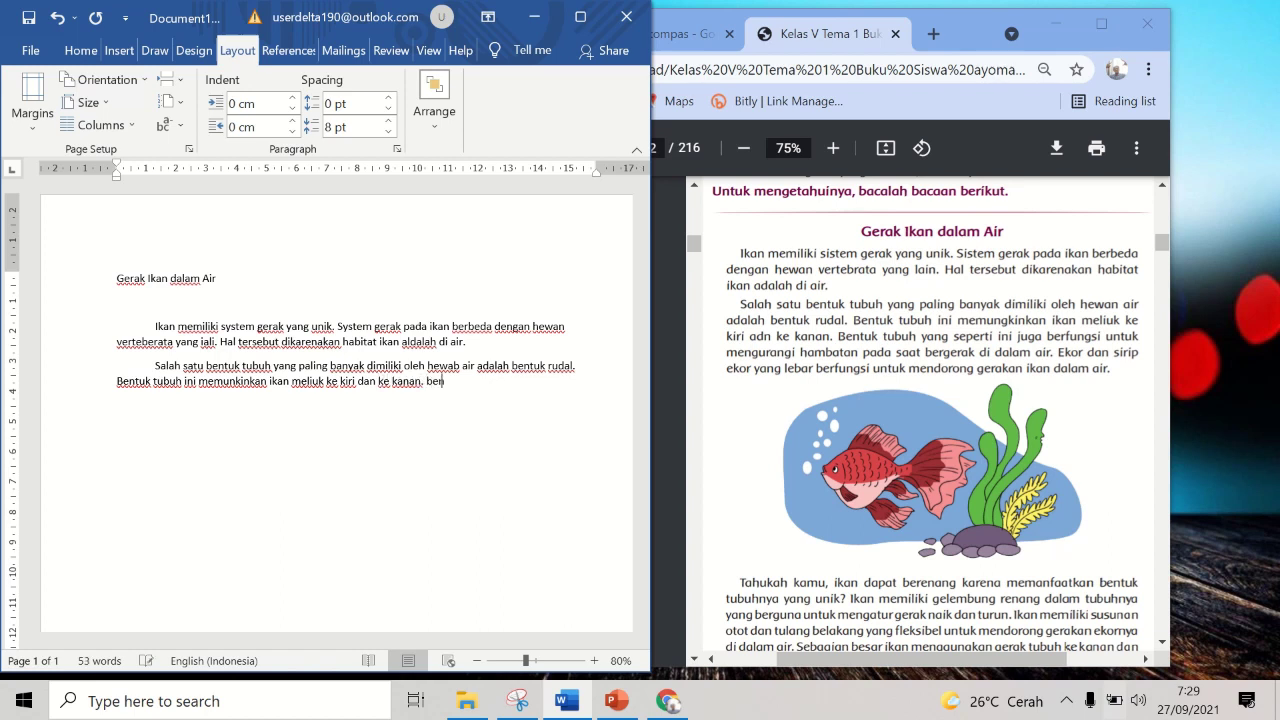
Step: Add "Bentuk tubuh yang seperti ini juga berfungai untuk mmengurangui hambatan pada saat berhgerak didalam air. Ekor dan sirip" to the second paragraph
{"action": "type", "text": "tuk tubuh yang seperti ini"}
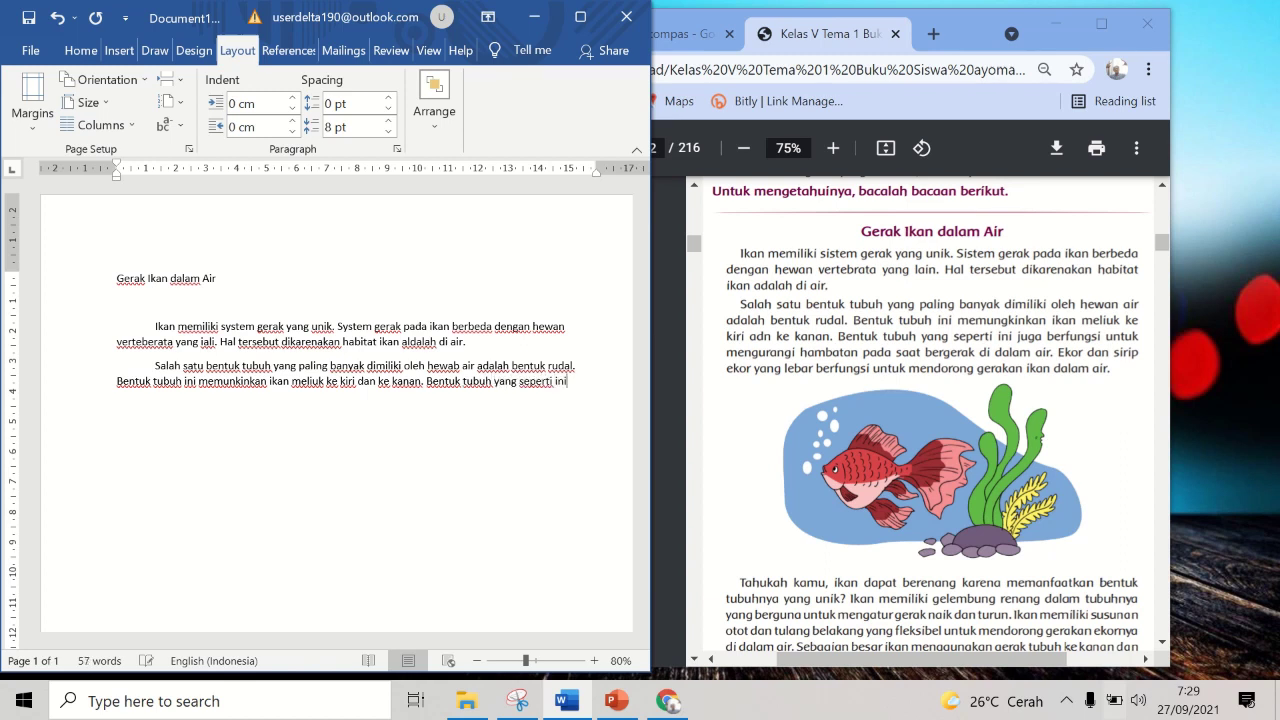
{"action": "type", "text": " juga berfung"}
{"action": "type", "text": "ai"}
{"action": "type", "text": " untuk mmeng"}
{"action": "type", "text": "ur"}
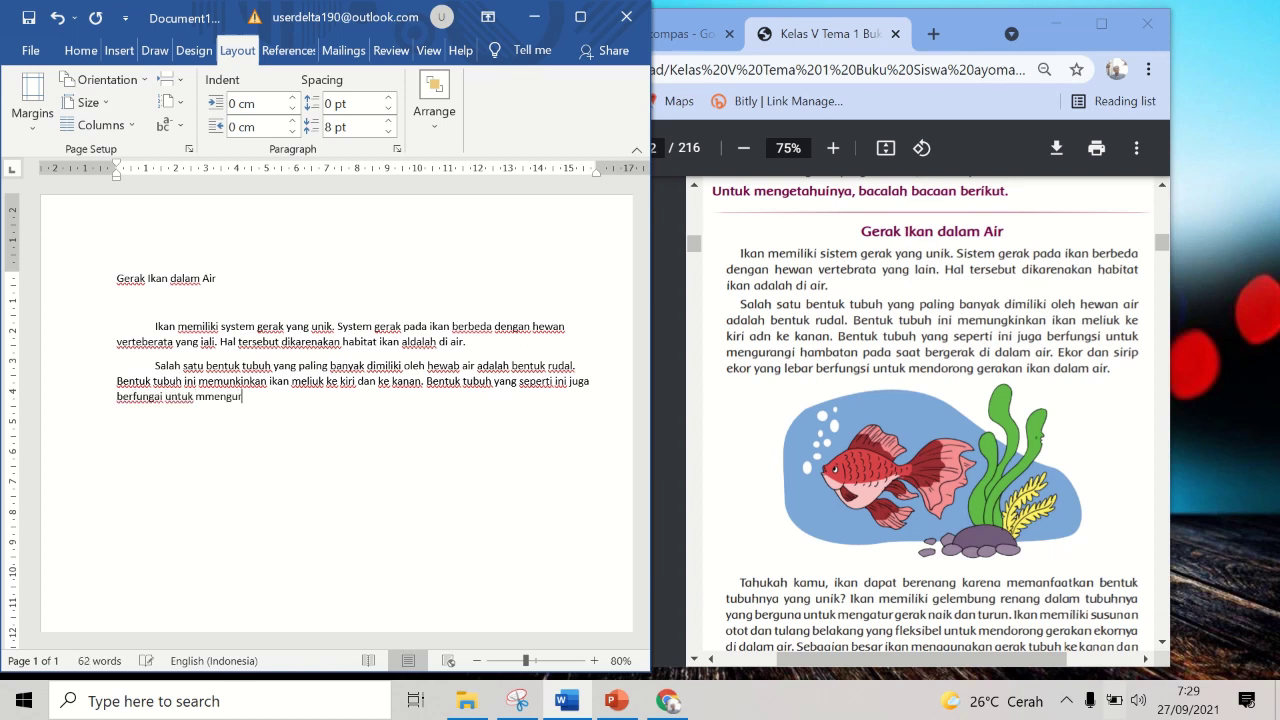
{"action": "type", "text": "angui hambatan p"}
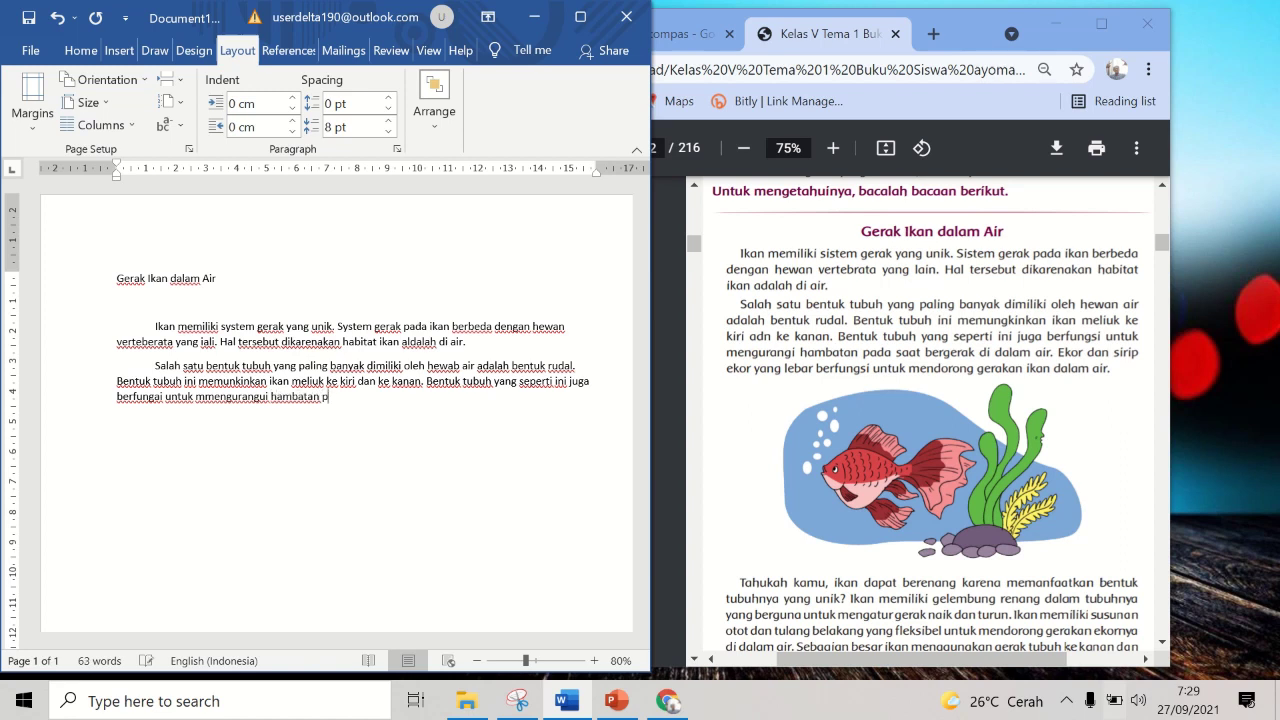
{"action": "type", "text": "ada saat be"}
{"action": "type", "text": "rhe"}
{"action": "type", "text": "gr"}
{"action": "type", "text": "era"}
{"action": "type", "text": "k did"}
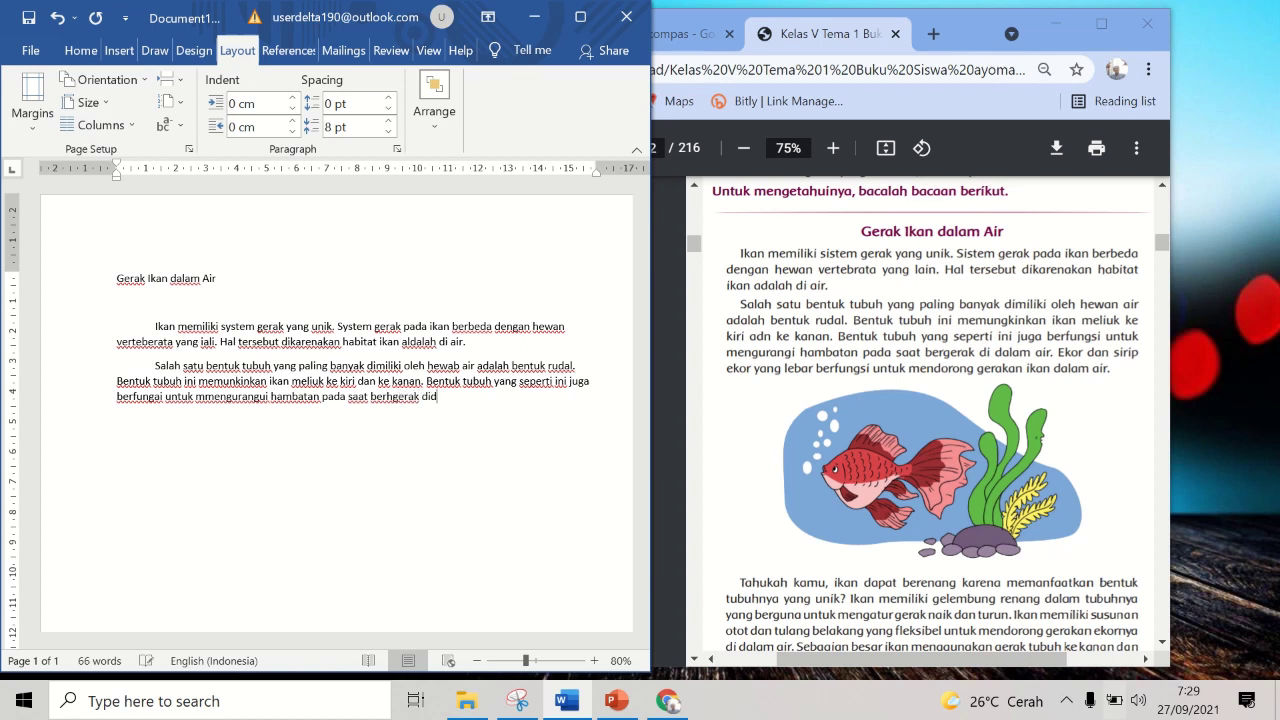
{"action": "type", "text": "alam air. ekor dan sirip"}
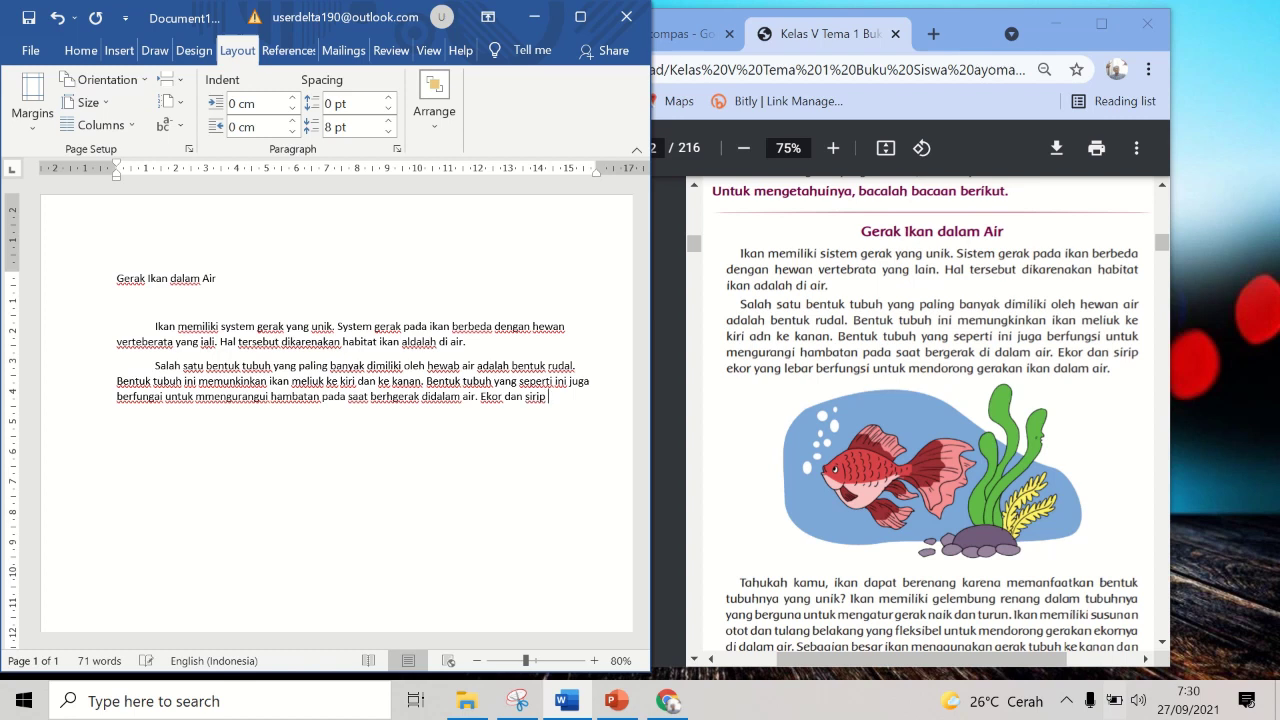
Step: Finish the second paragraph with "ekor yang lebar berfungi untuk mendorong Gerakan ikan dalam air."
{"action": "type", "text": " ekor "}
{"action": "type", "text": "yang"}
{"action": "type", "text": " lebar ber"}
{"action": "type", "text": "fung"}
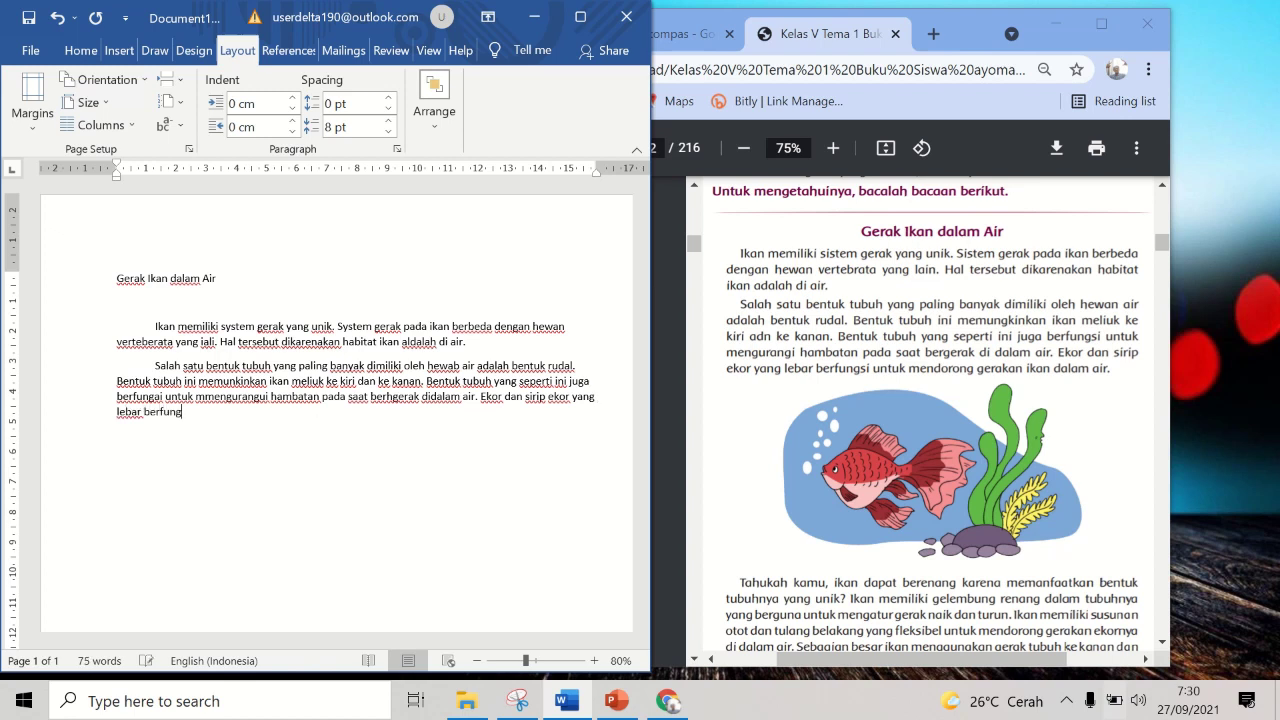
{"action": "type", "text": "i untuk men"}
{"action": "type", "text": "di"}
{"action": "type", "text": "orong "}
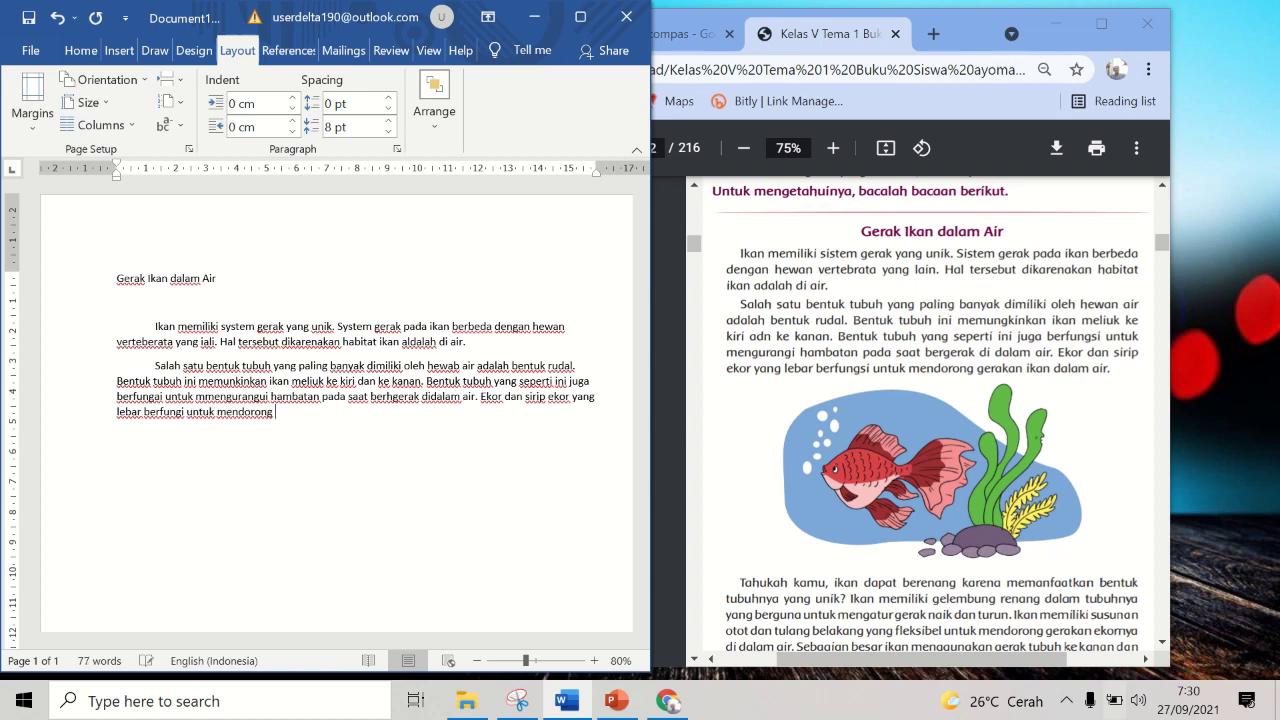
{"action": "type", "text": "Gerakan ikan dalam air."}
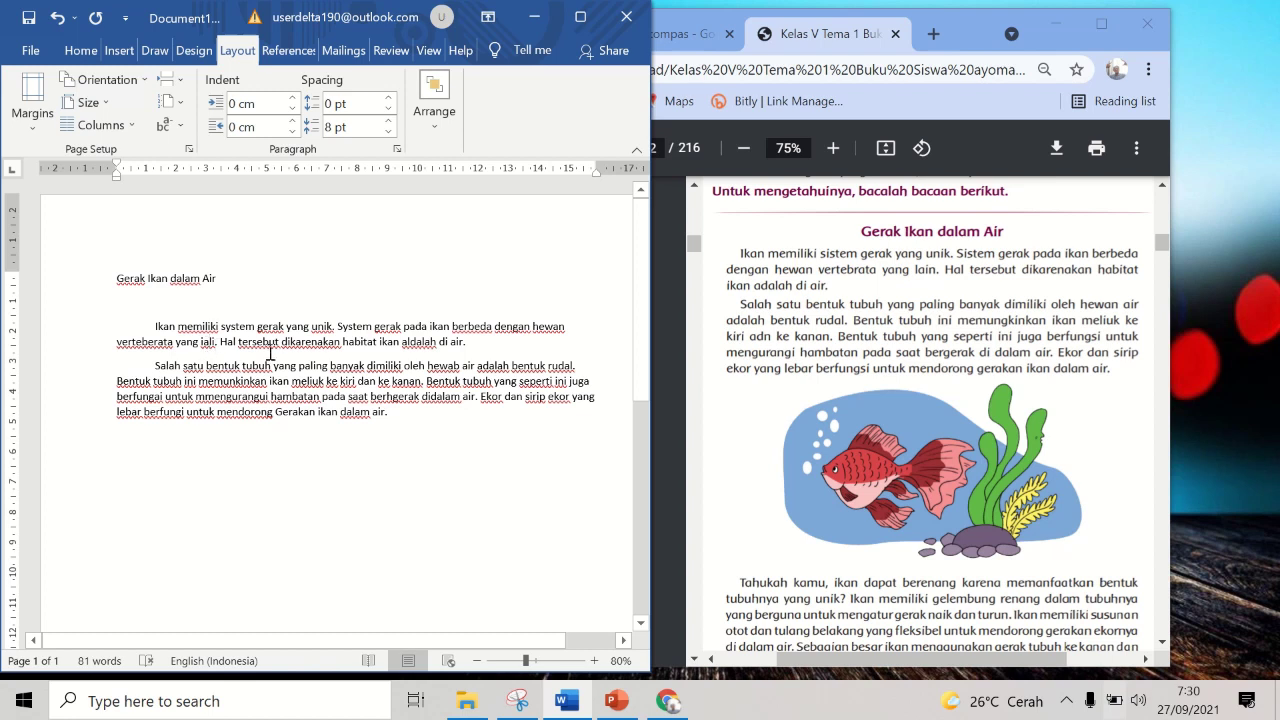
Step: Correct the misspelled words in the first paragraph's ending to "lain" and "adalah"
{"action": "key", "text": "BackSpace"}
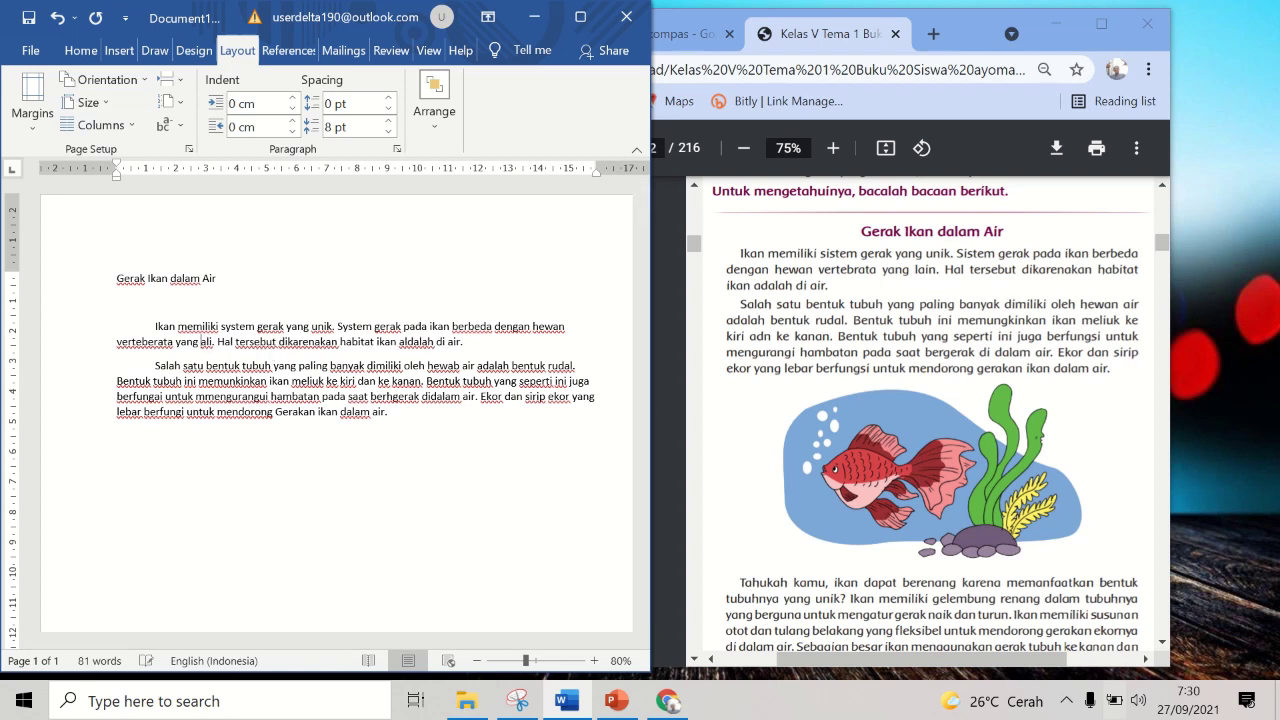
{"action": "type", "text": "l"}
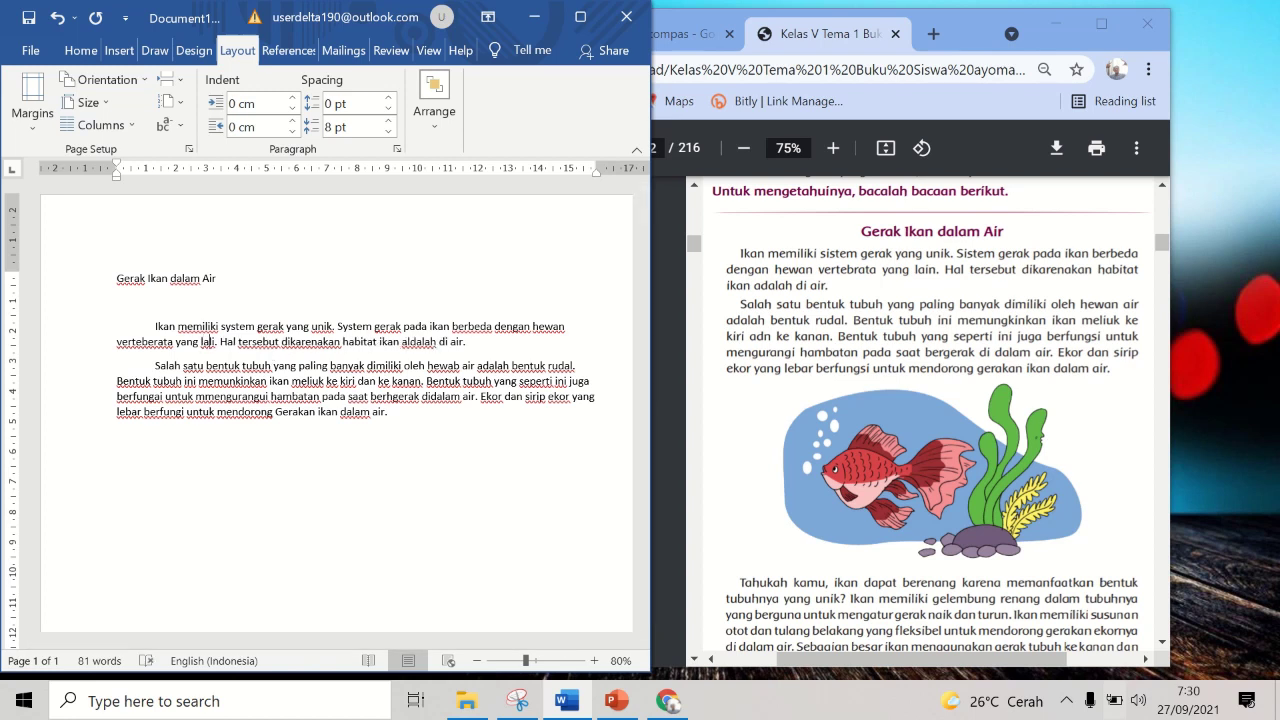
{"action": "key", "text": "BackSpace"}
{"action": "type", "text": "n"}
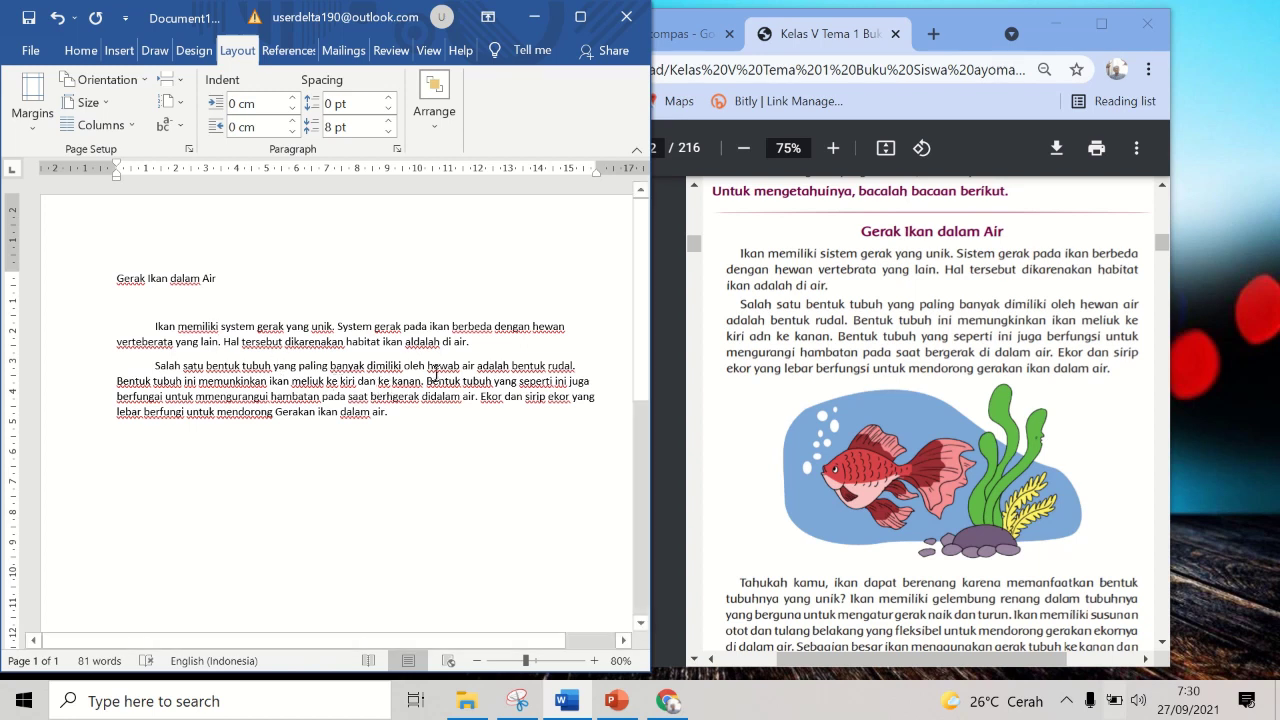
{"action": "left_click", "coordinate": [416, 345]}
{"action": "key", "text": "BackSpace"}
Step: Correct the misspelled words in the second paragraph to "hewan", "memungkinkan", "mengurangi", "bergerak" and "berfungsi"
{"action": "left_click", "coordinate": [459, 366]}
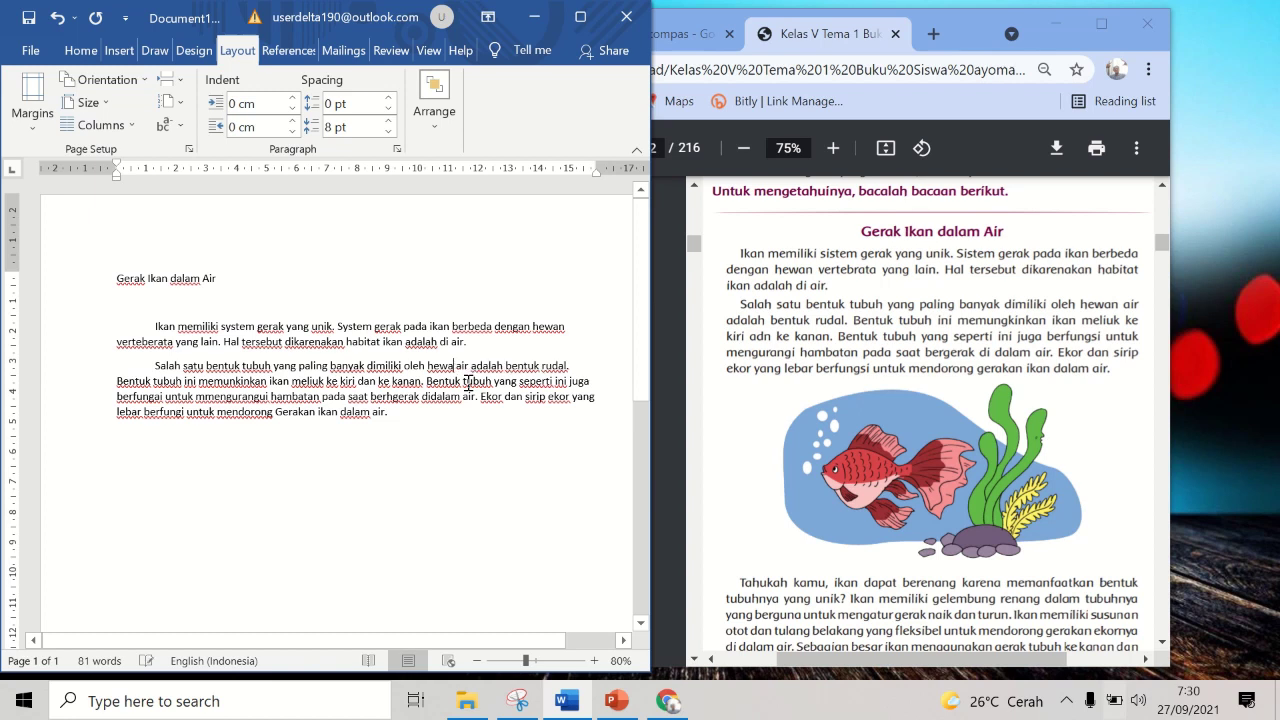
{"action": "key", "text": "BackSpace"}
{"action": "type", "text": "n"}
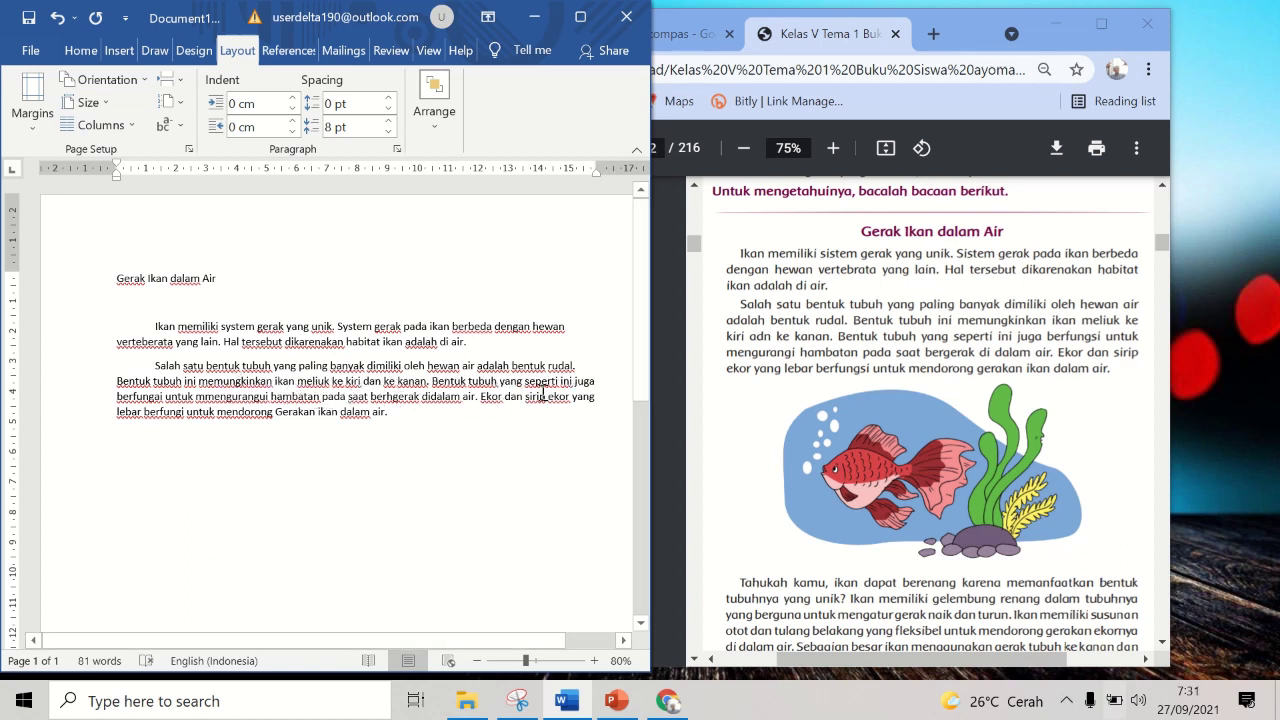
{"action": "left_click", "coordinate": [208, 400]}
{"action": "key", "text": "BackSpace"}
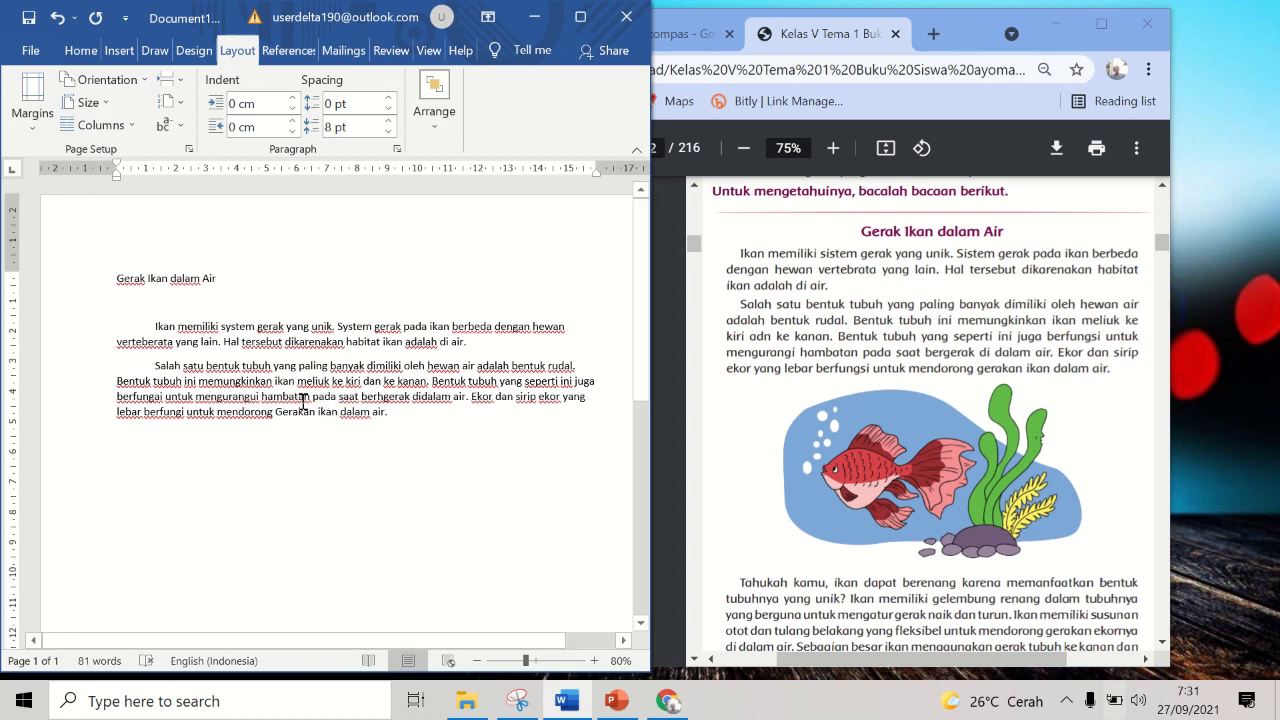
{"action": "key", "text": "BackSpace"}
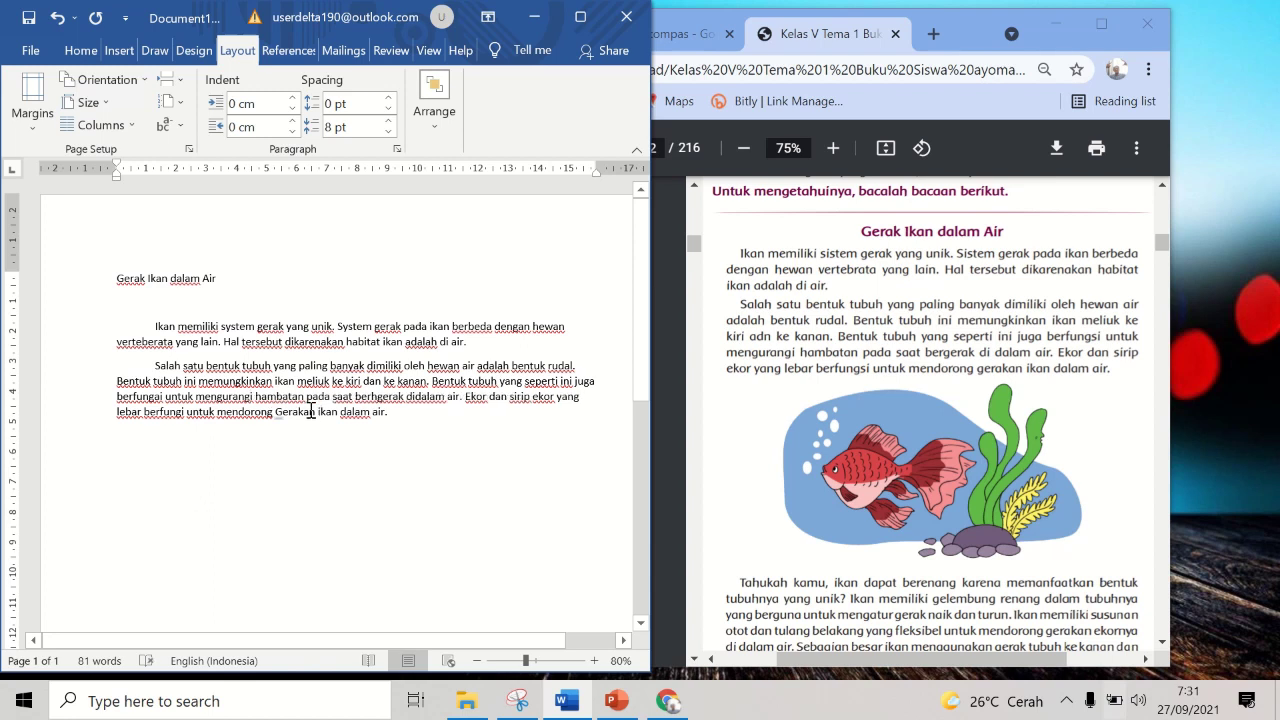
{"action": "left_click", "coordinate": [380, 400]}
{"action": "key", "text": "BackSpace"}
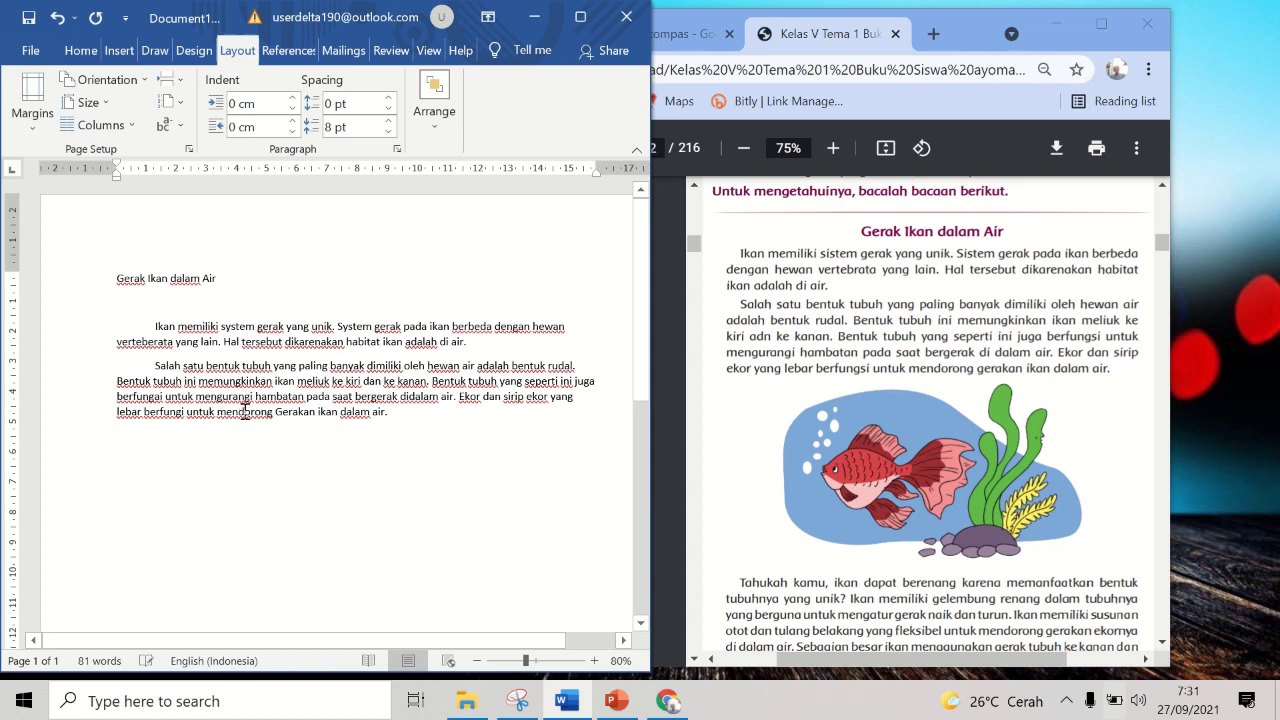
{"action": "type", "text": "s"}
Step: Start a third paragraph with "Tahukah kamu, ikan dapat berenang karena memanfaatkan bentuk tubuhnya yang unitk?"
{"action": "left_click", "coordinate": [431, 410]}
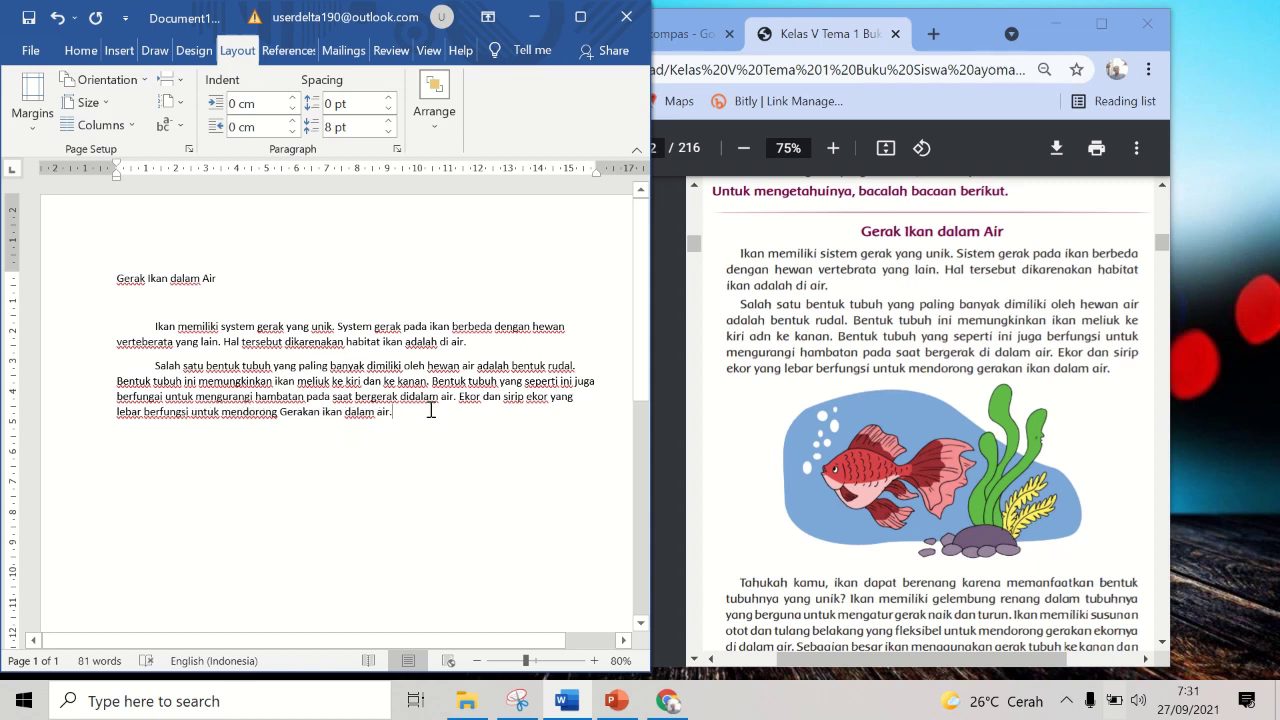
{"action": "key", "text": "Return"}
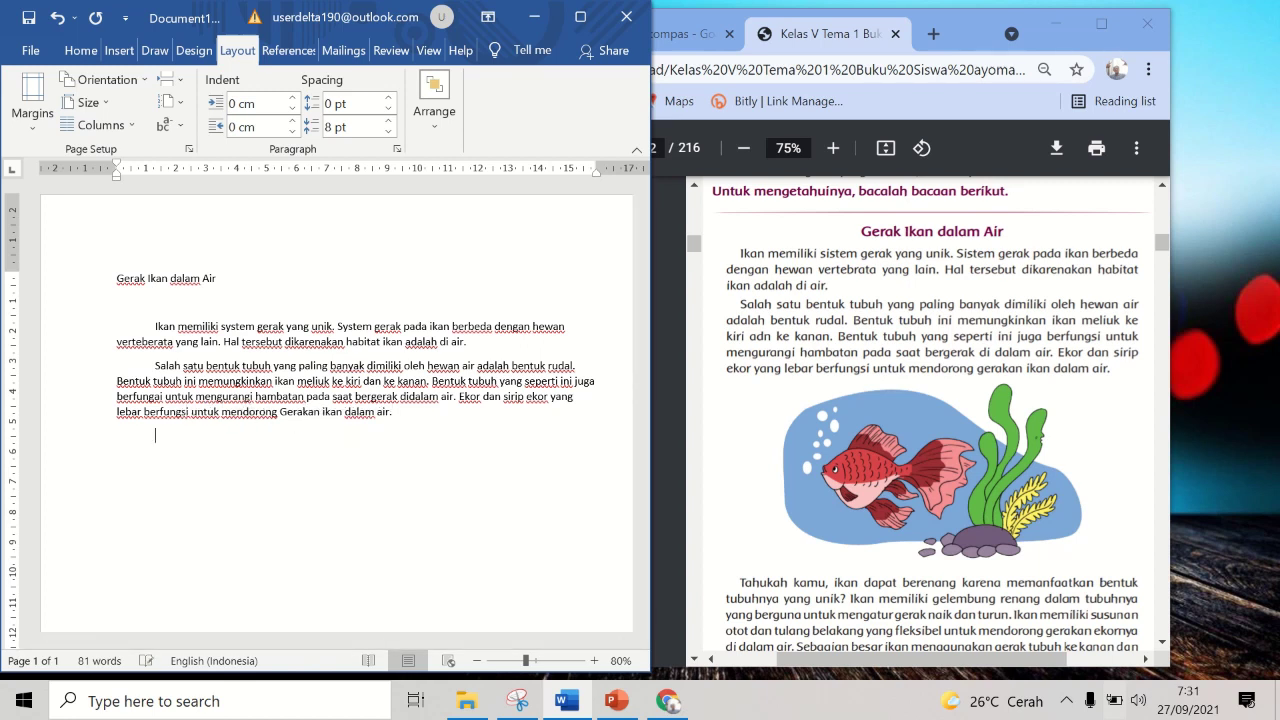
{"action": "type", "text": "tahu"}
{"action": "type", "text": "kah kamu, ikan da"}
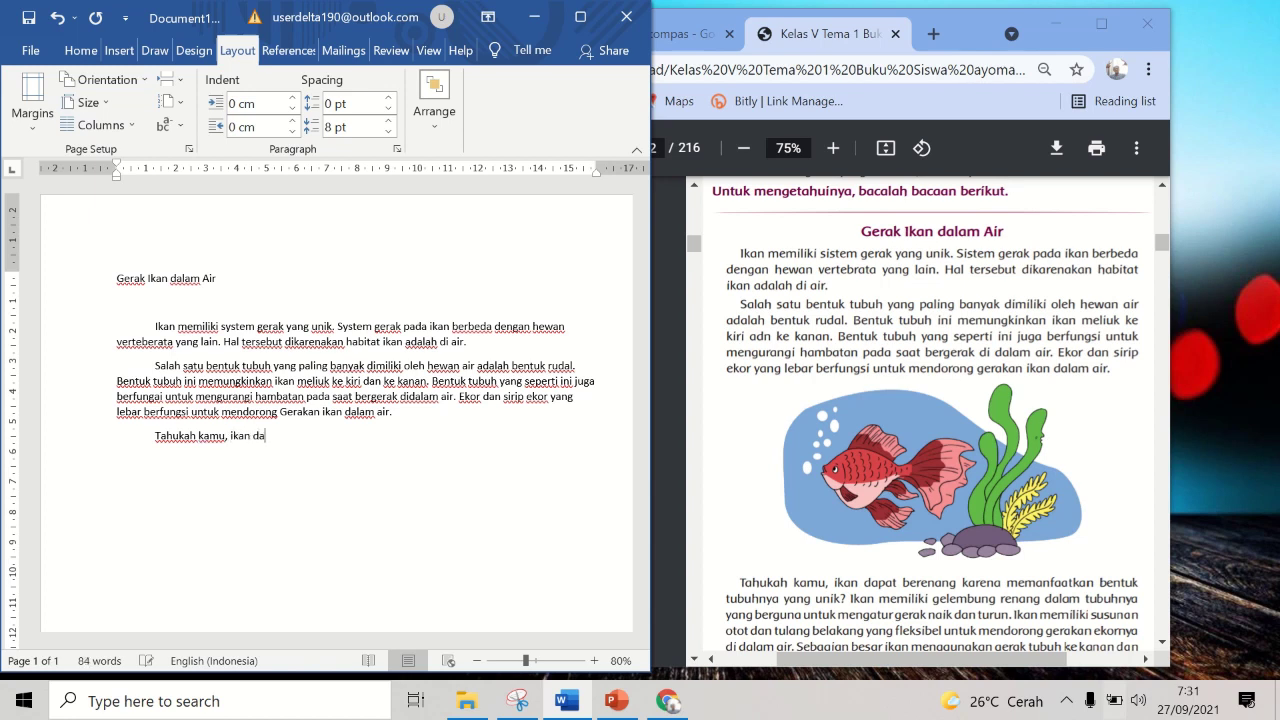
{"action": "type", "text": "pat berenang karena memanf"}
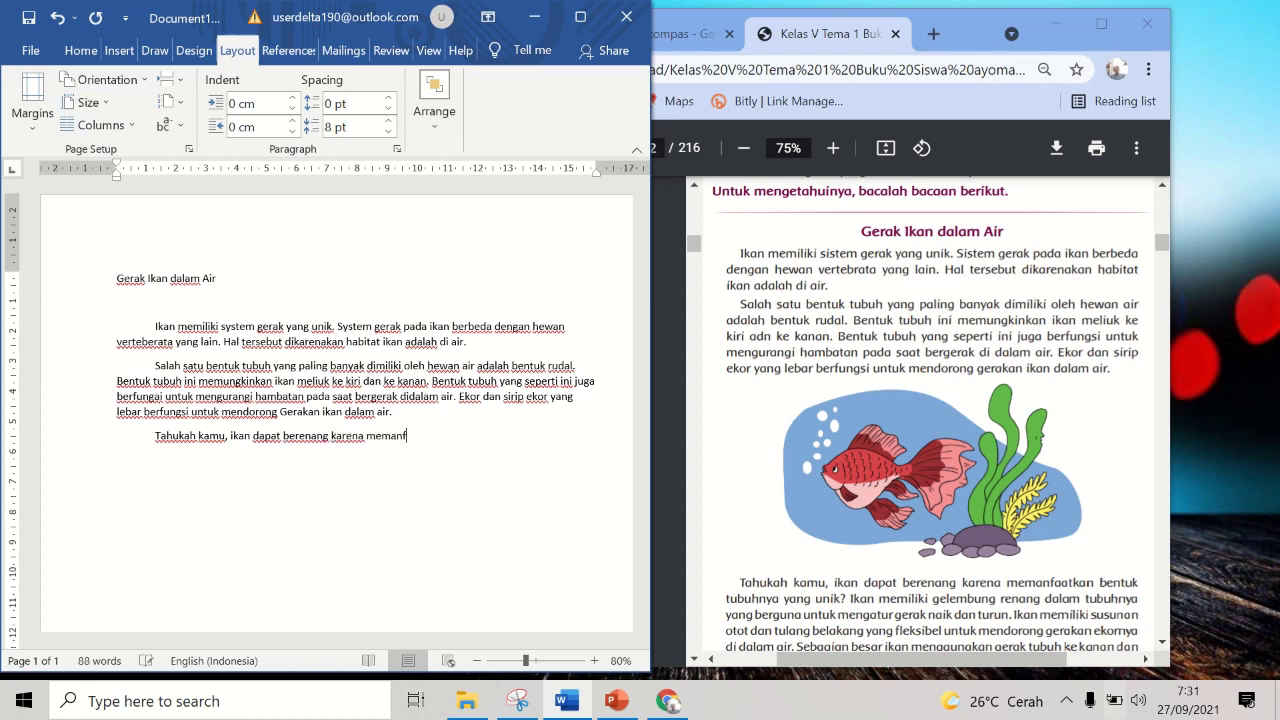
{"action": "type", "text": "aatkan bentuk "}
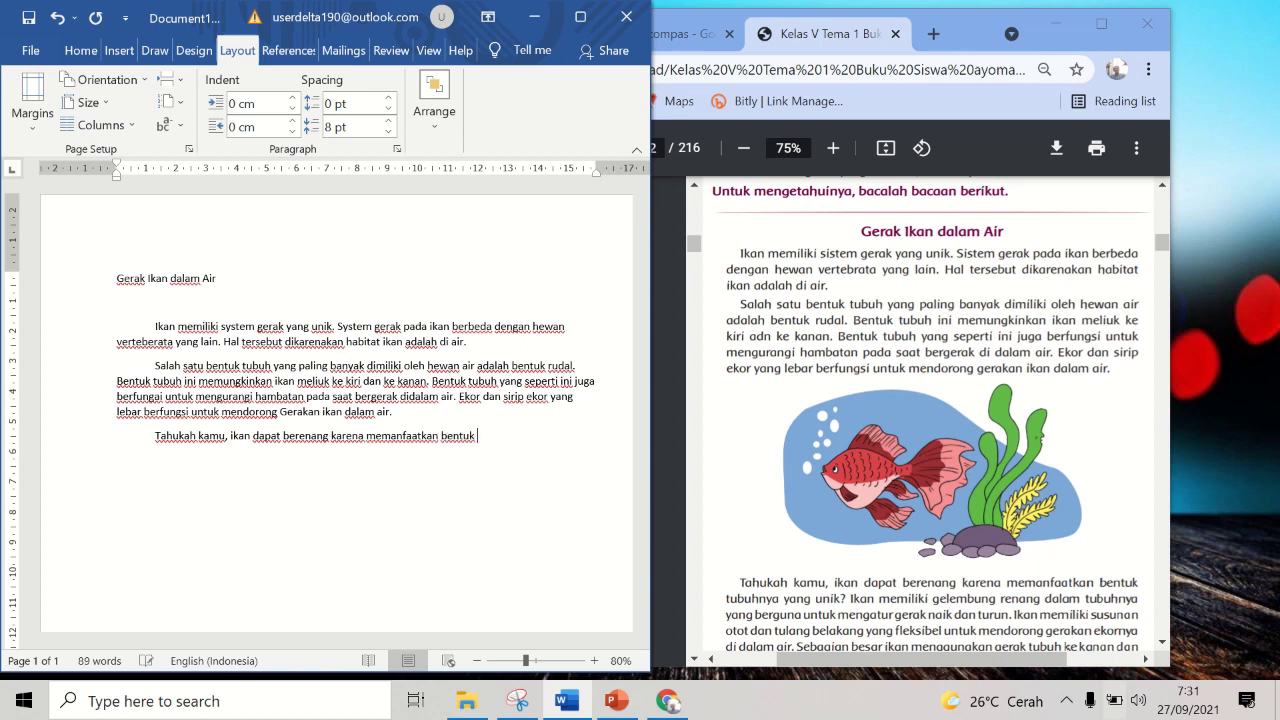
{"action": "type", "text": "tubuhnya yang unitk?"}
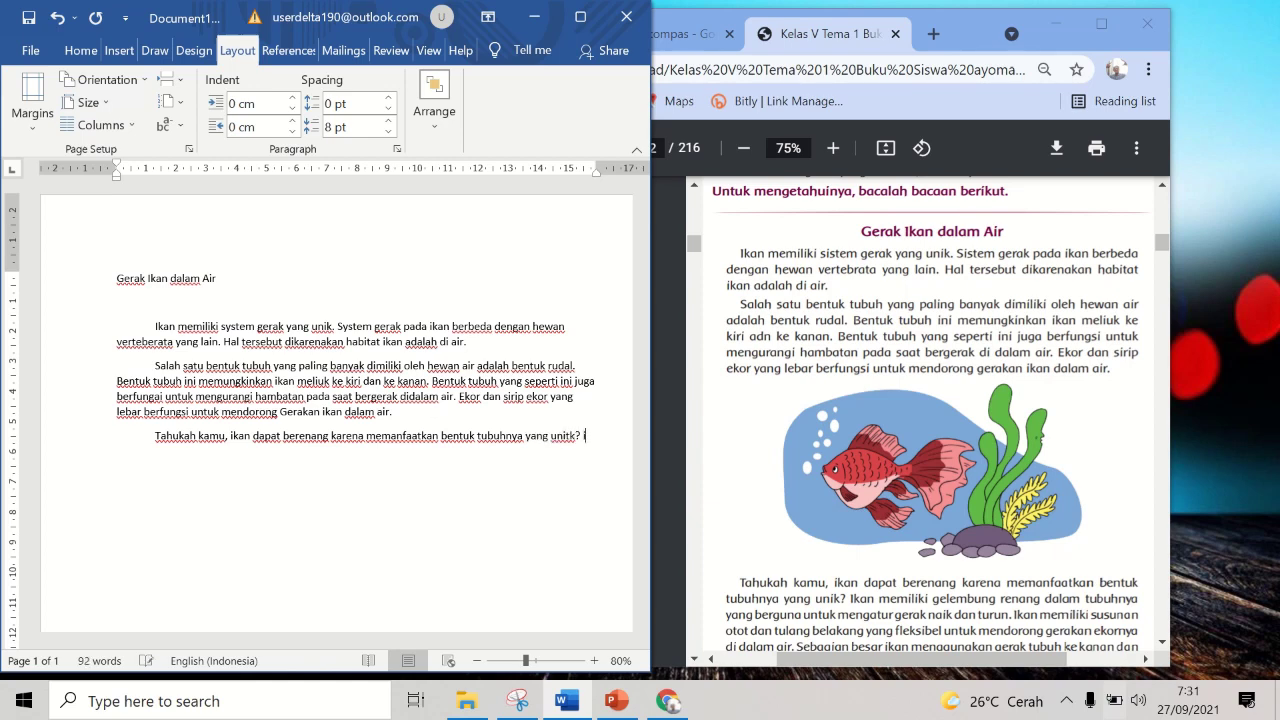
Step: Add "Ikan memiliki gelembung renang dalam tubuhnya yang berguna untuk mengatur gerakn naik dan turun." to the third paragraph and begin its next sentence
{"action": "key", "text": "shift+Return"}
{"action": "type", "text": "ikan memiliki gelembung r"}
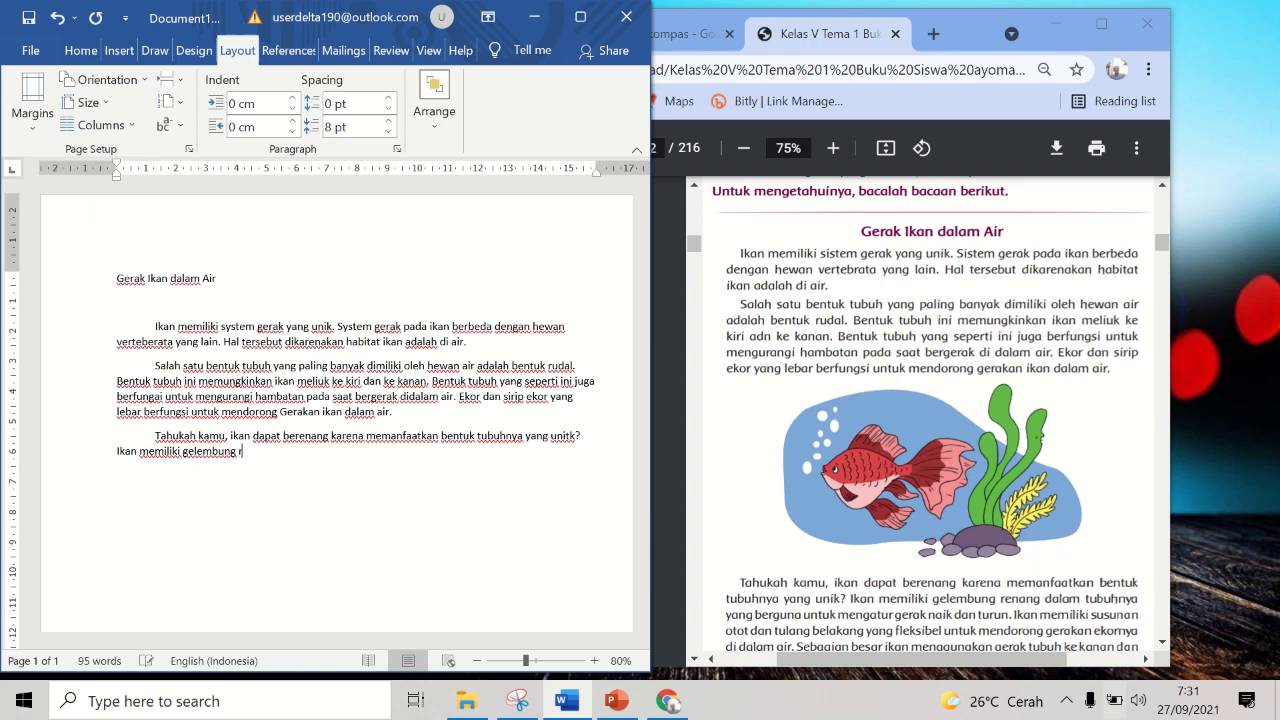
{"action": "type", "text": "enang "}
{"action": "type", "text": "dalam r"}
{"action": "type", "text": "ubuh"}
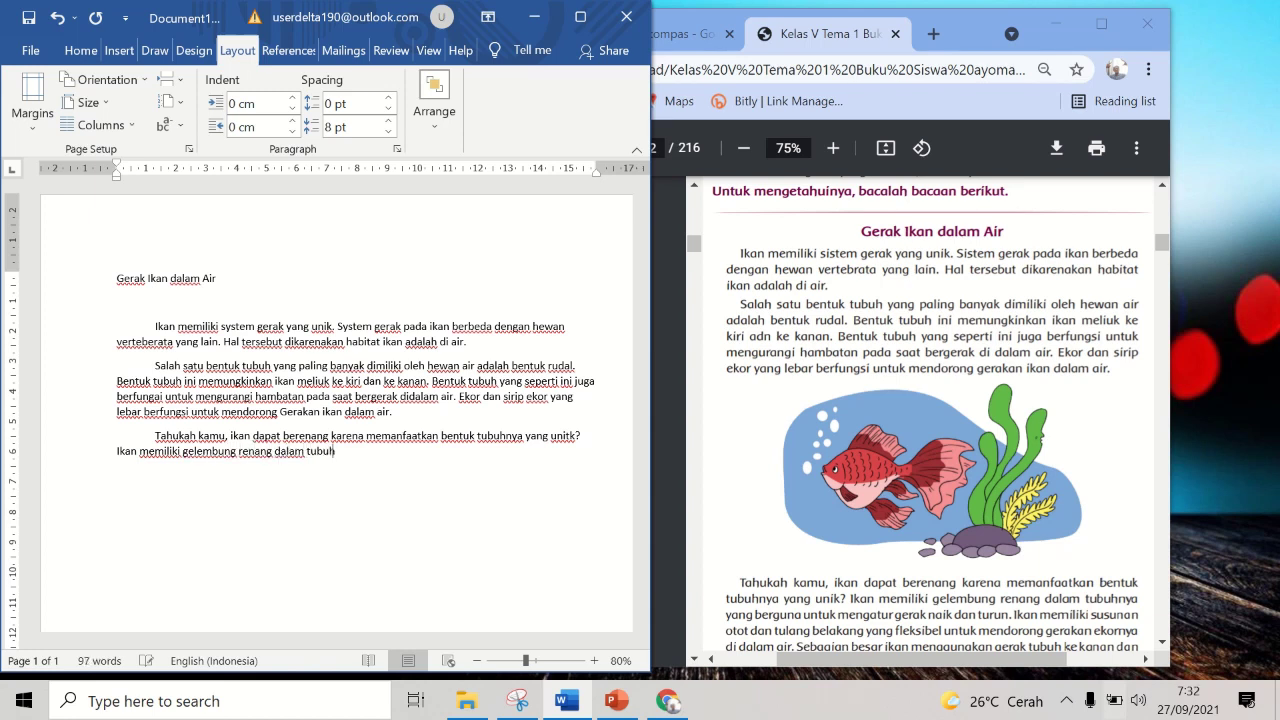
{"action": "type", "text": "nya yang berguna "}
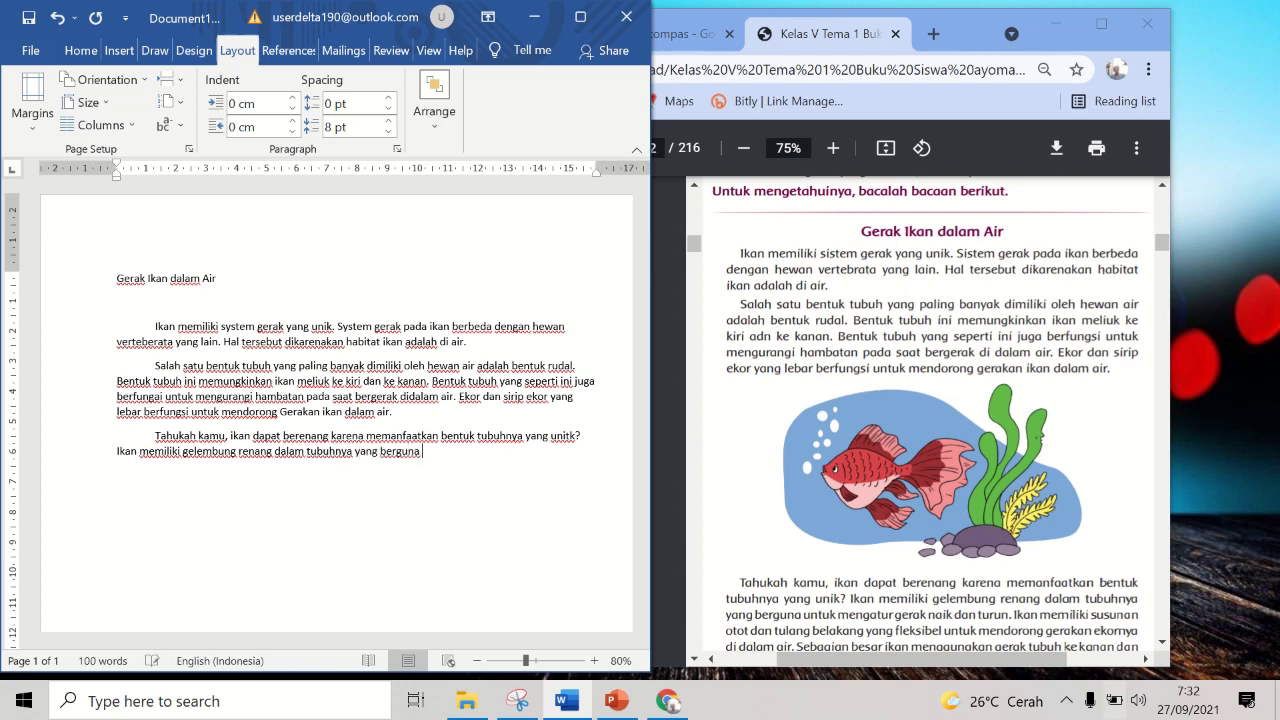
{"action": "type", "text": "untuk mengatur ge"}
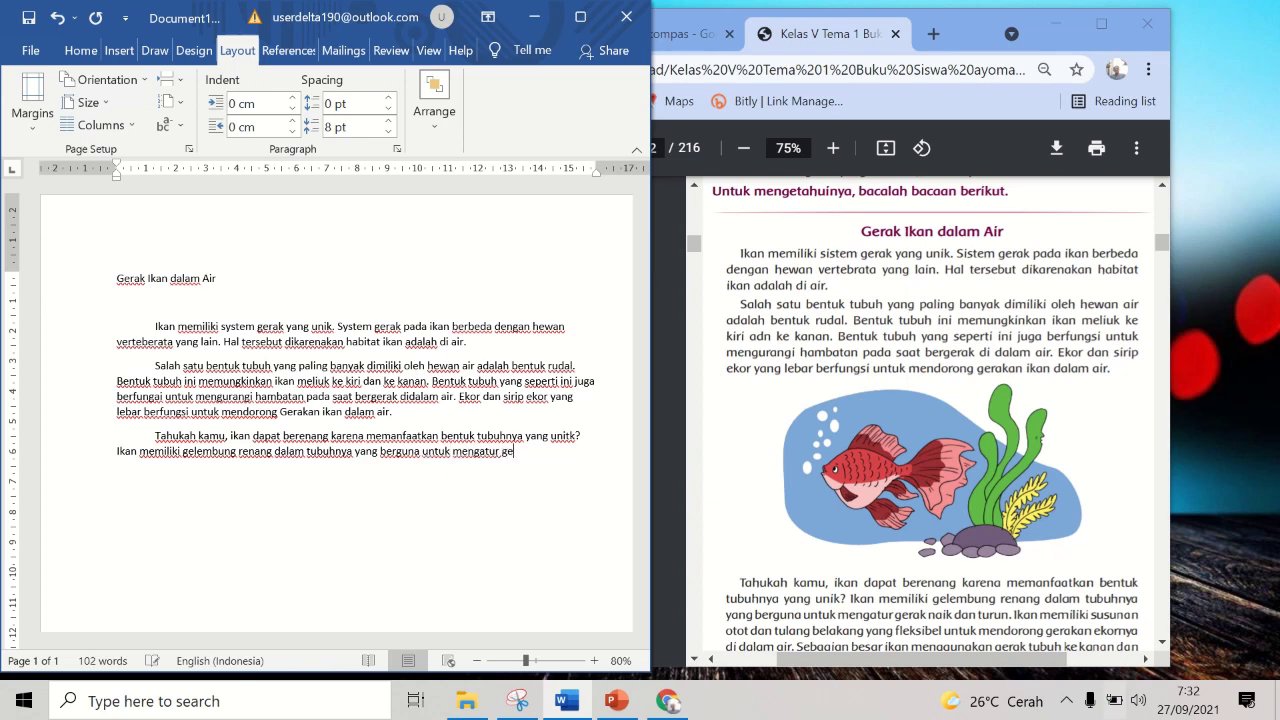
{"action": "type", "text": "rakn naik da"}
{"action": "type", "text": "n turu"}
{"action": "type", "text": "n. Ika"}
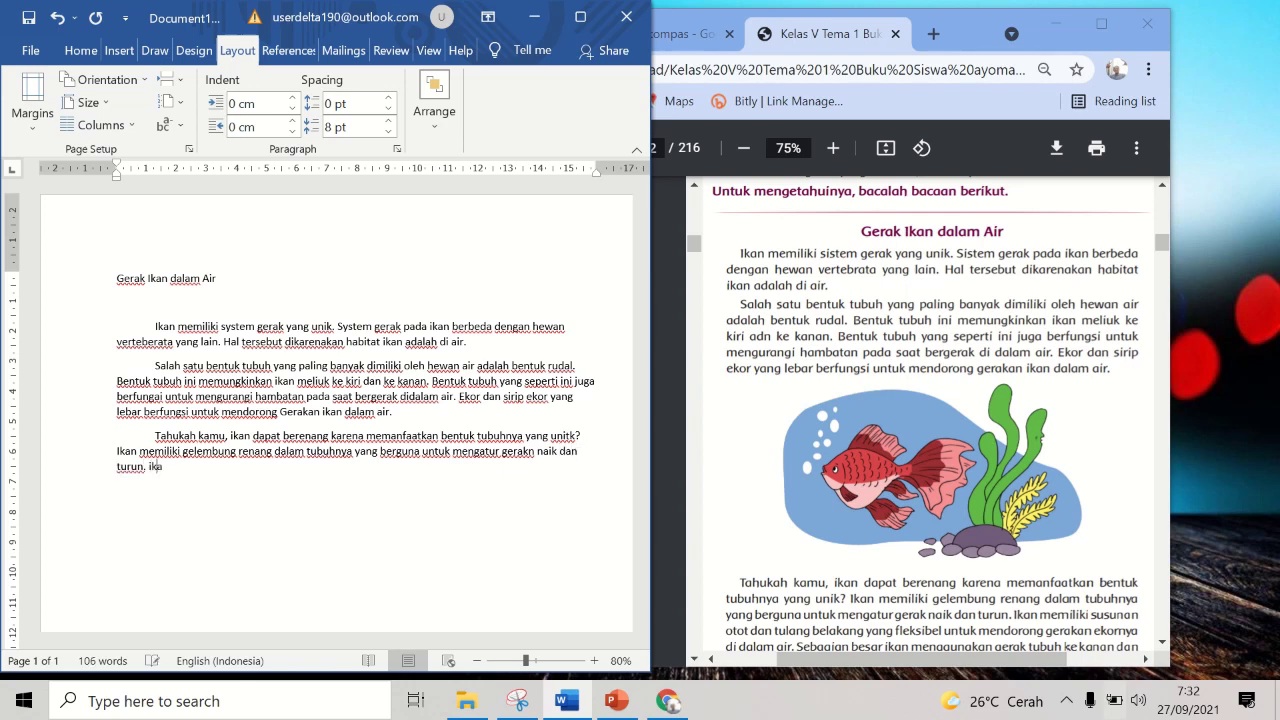
Step: Complete the third paragraph's last sentence with "memiliki susunan otot dan tulang belakang yang fleksibel untuk mendrorong Gerakan ekornya di dalam air."
{"action": "type", "text": "n memiliki susunan otor "}
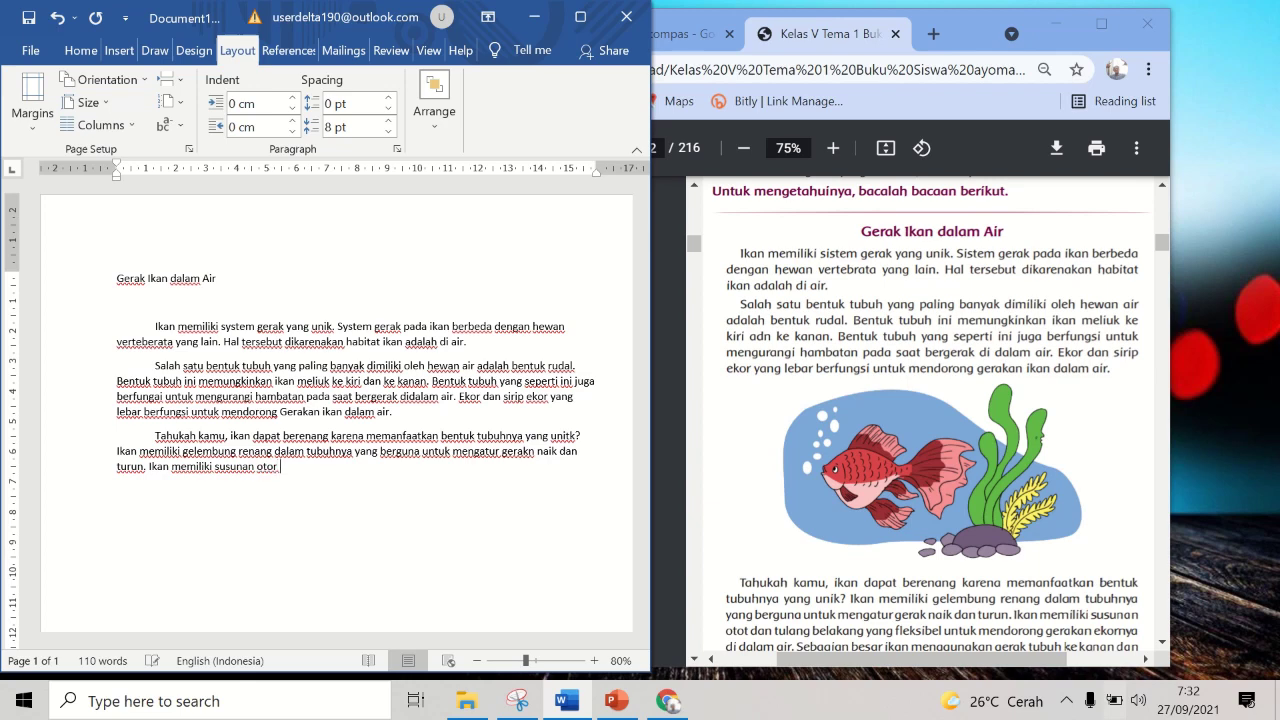
{"action": "type", "text": "yan"}
{"action": "type", "text": "belaka"}
{"action": "type", "text": "ng"}
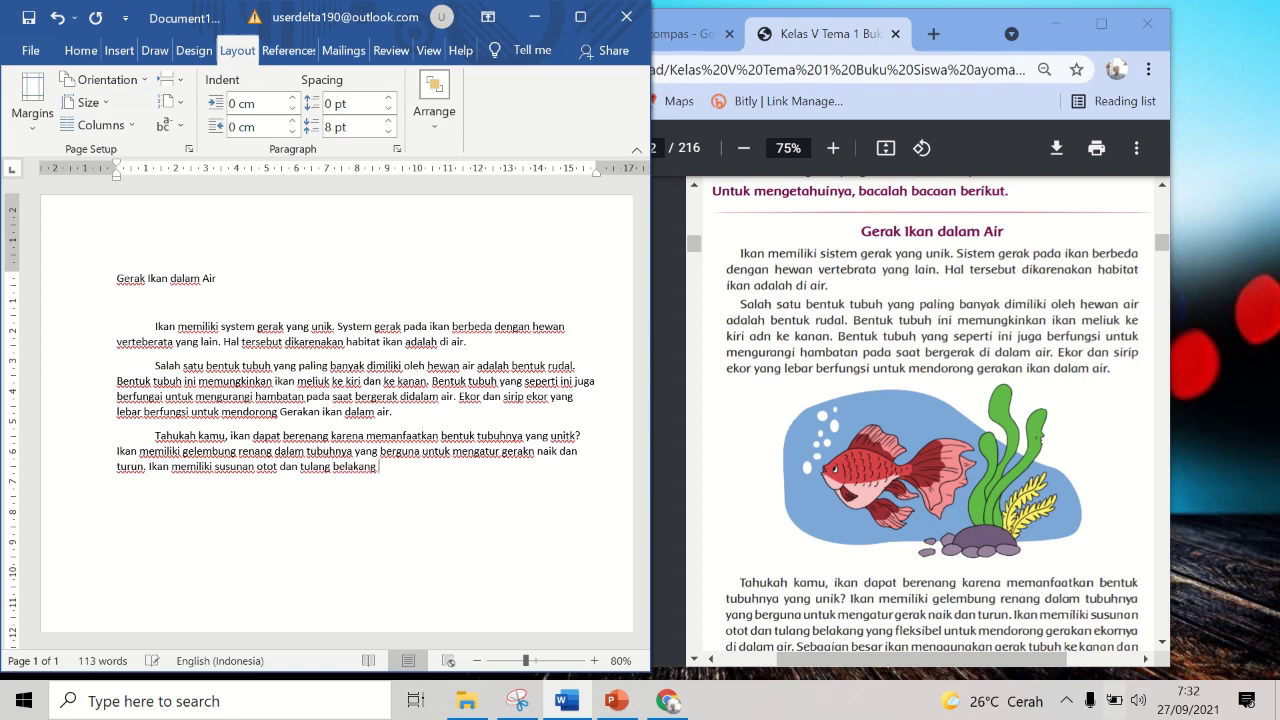
{"action": "type", "text": " yang fleksibel untuk  men"}
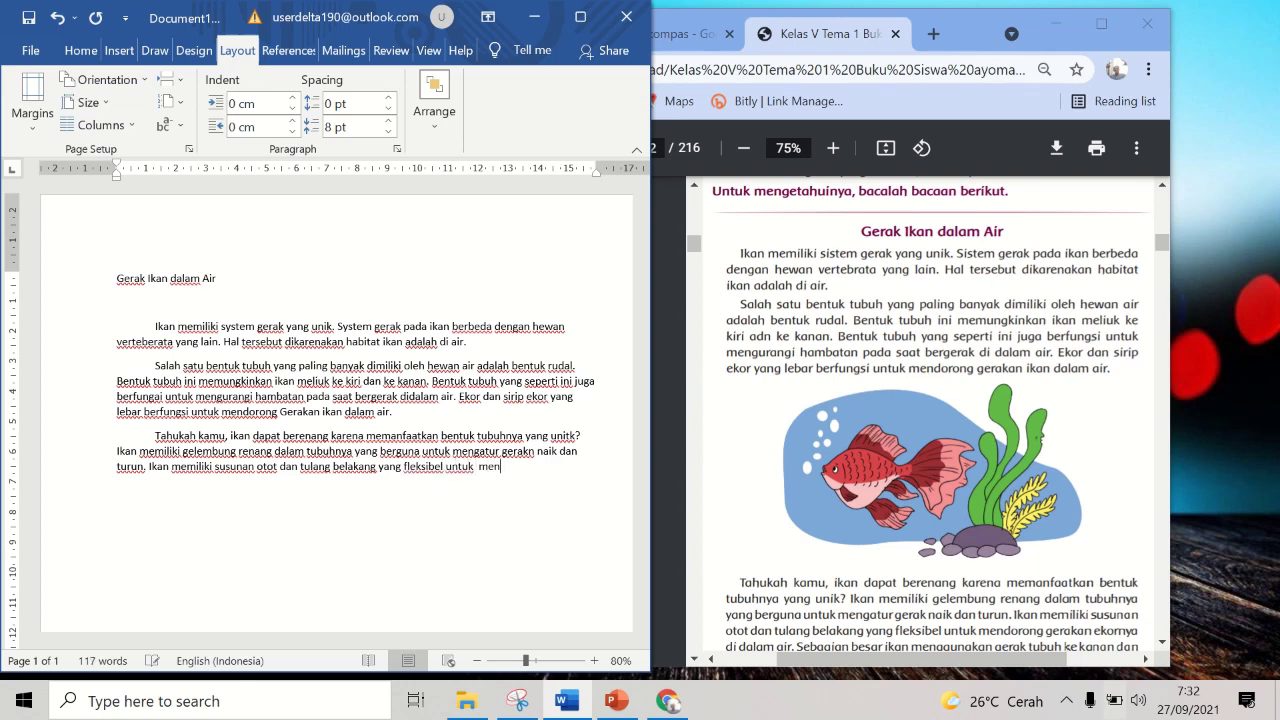
{"action": "type", "text": "drorong Gerakan"}
{"action": "type", "text": " ekor"}
{"action": "type", "text": "nya "}
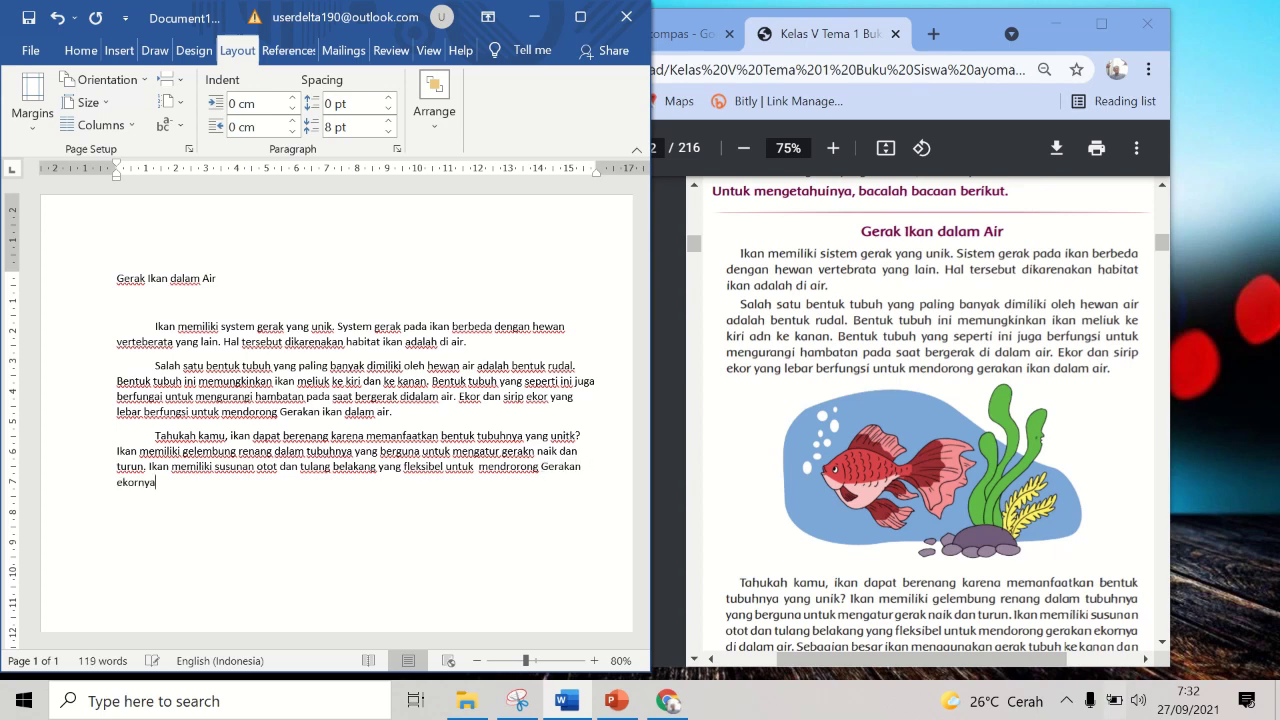
{"action": "type", "text": "di dalam air."}
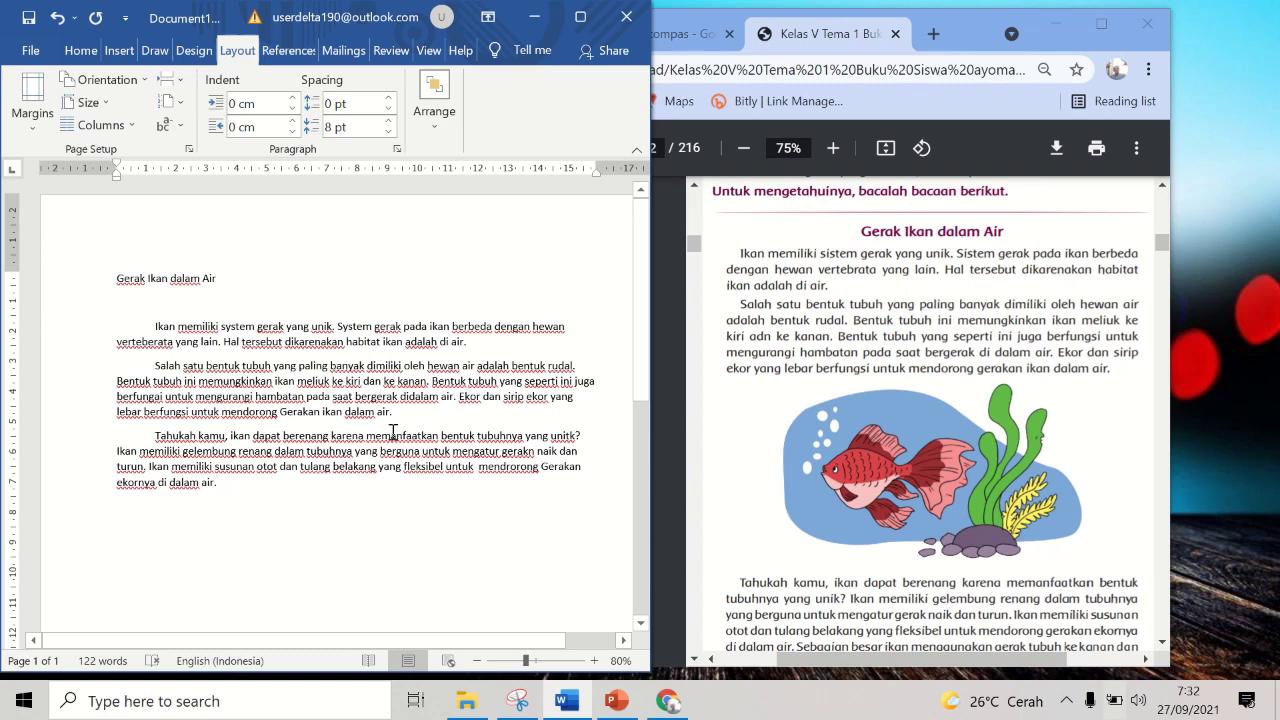
Step: Correct the misspelled words in the third paragraph to "unik", "gerakan" and "mendorong", and add an empty line below it
{"action": "left_click", "coordinate": [565, 437]}
{"action": "key", "text": "BackSpace"}
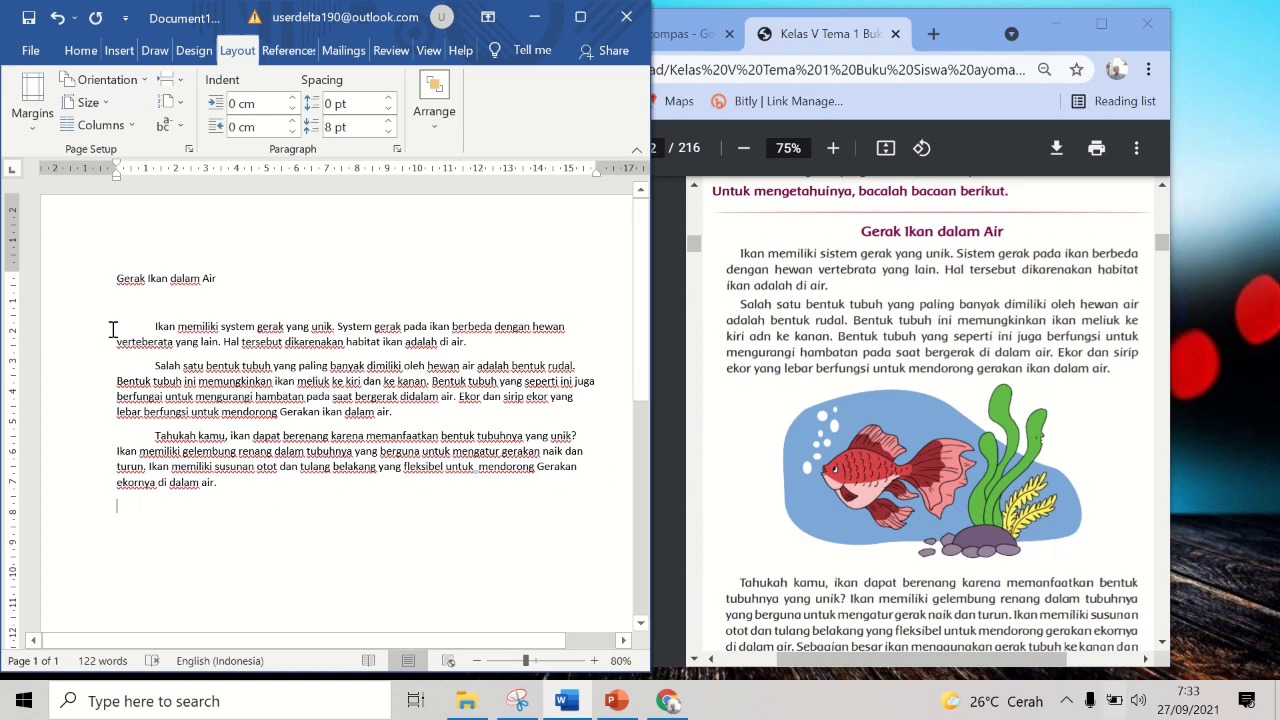
Step: Maximize the document window and justify the three body paragraphs below the title
{"action": "left_click_drag", "start_coordinate": [111, 328], "coordinate": [285, 490]}
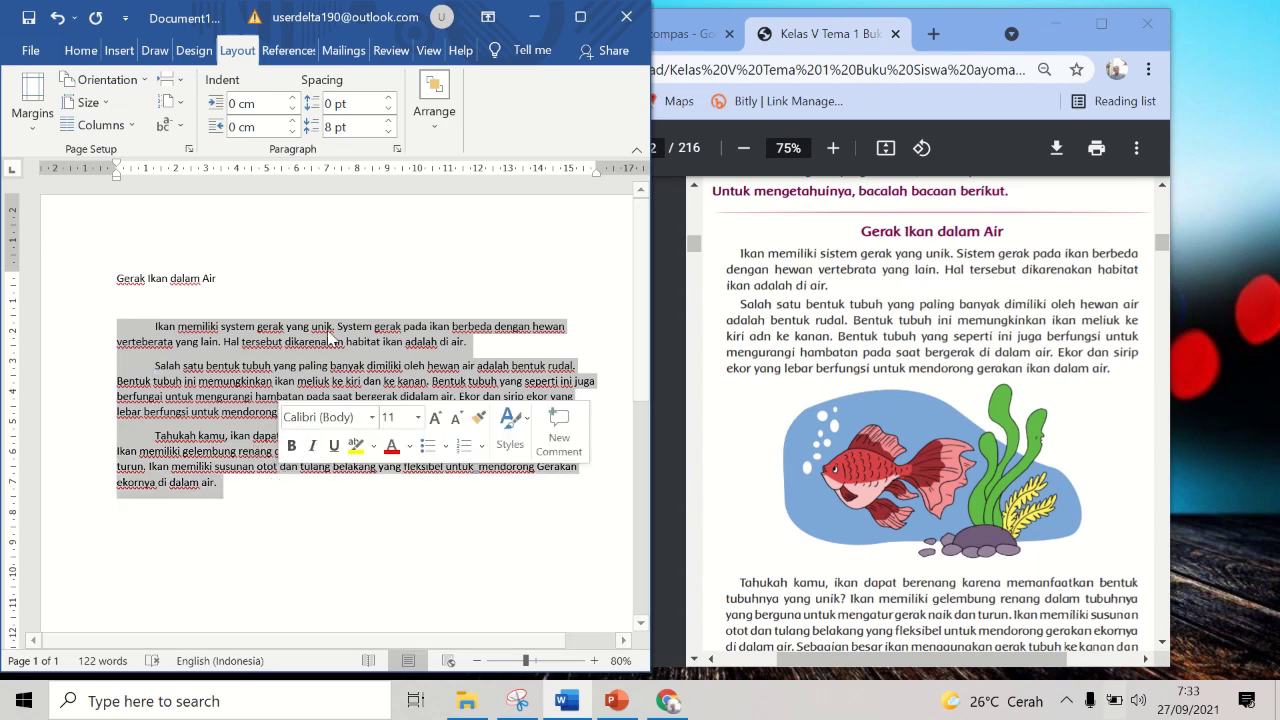
{"action": "left_click", "coordinate": [580, 16]}
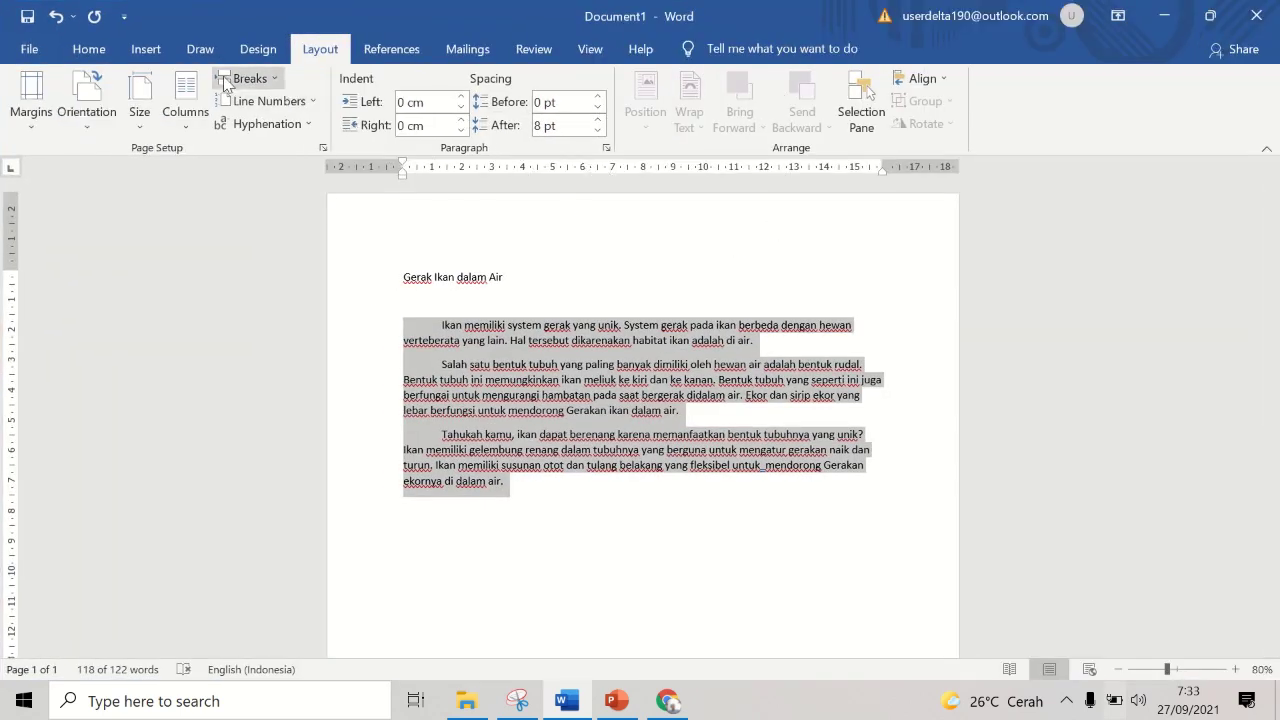
{"action": "left_click", "coordinate": [76, 51]}
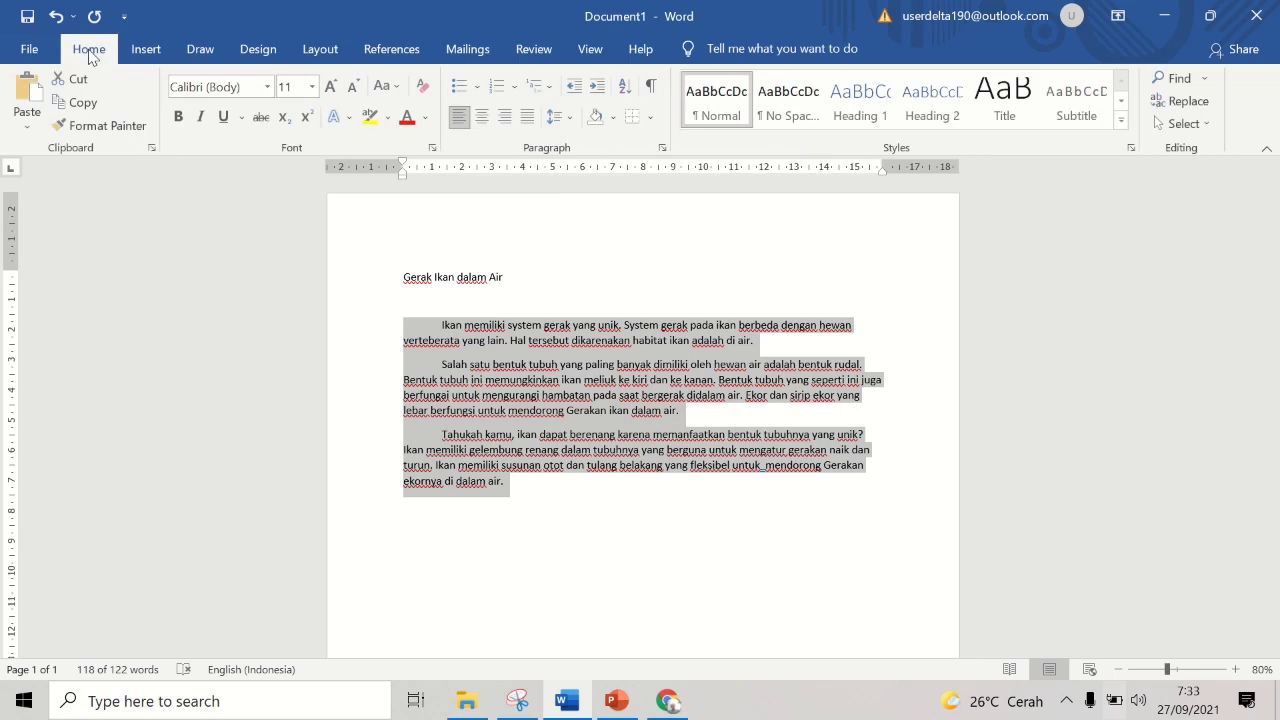
{"action": "left_click", "coordinate": [528, 116]}
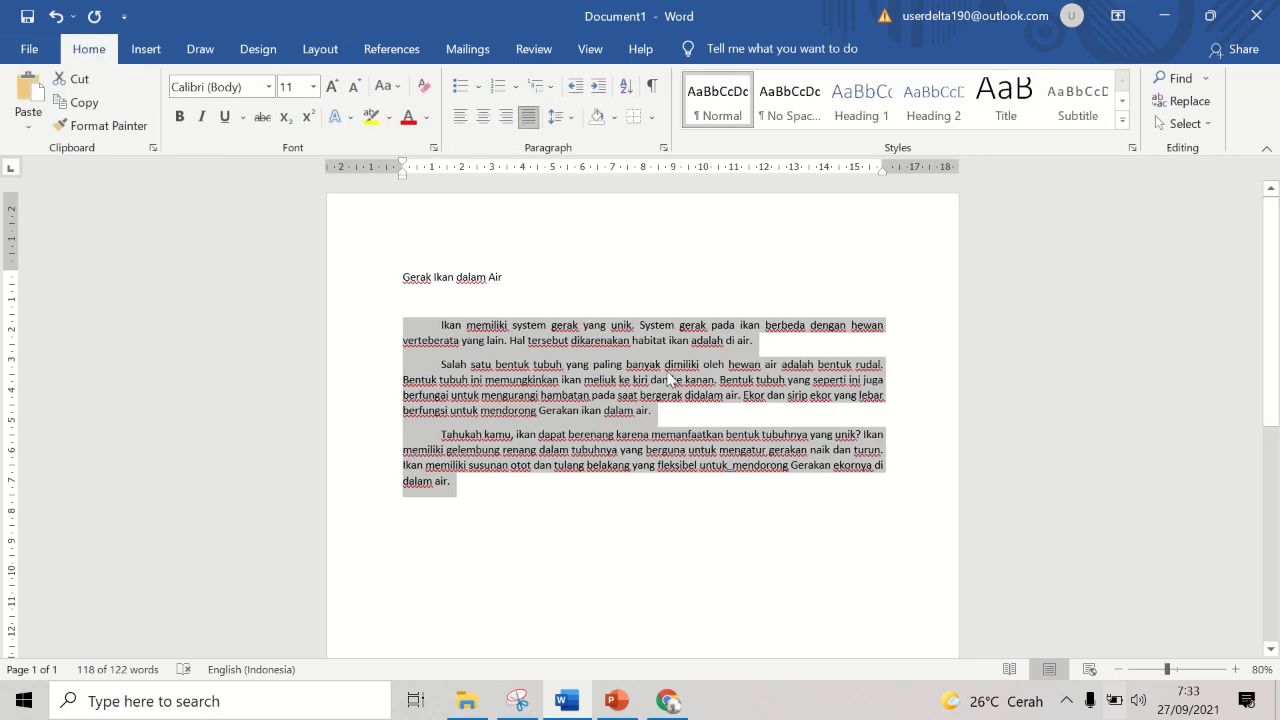
Step: Lay out the three selected body paragraphs in two equal columns
{"action": "left_click", "coordinate": [318, 51]}
{"action": "left_click", "coordinate": [185, 112]}
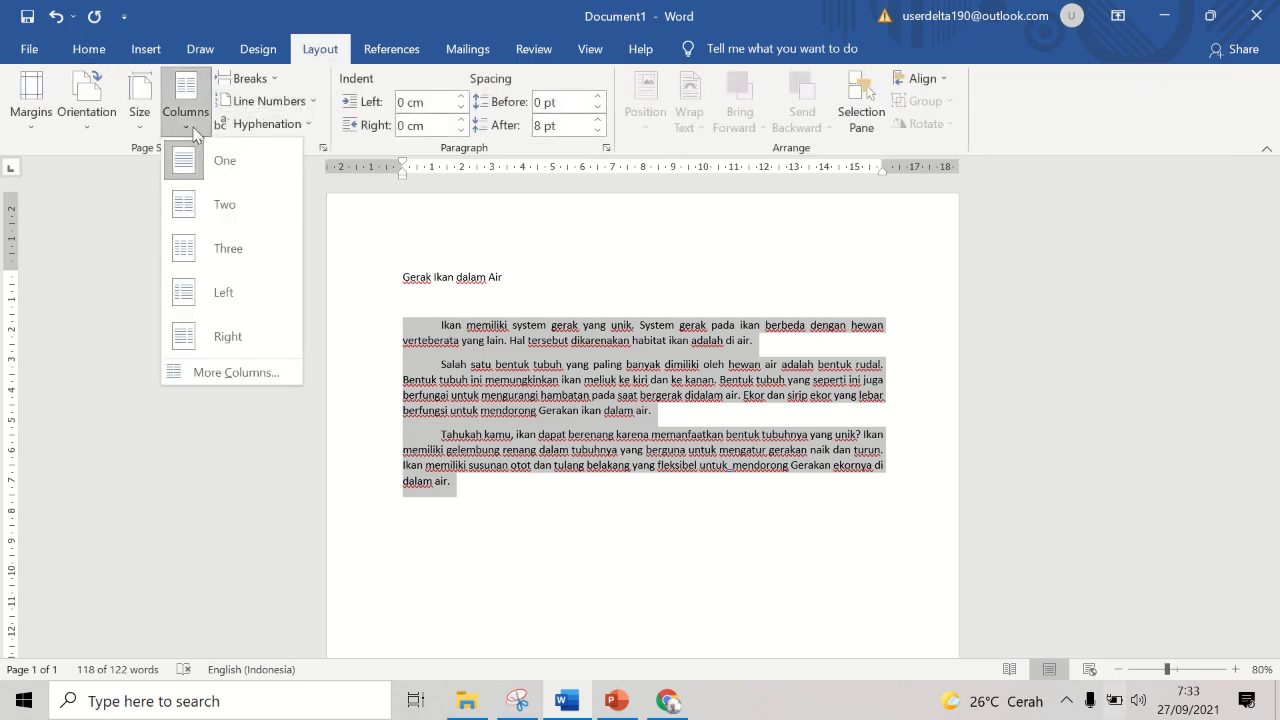
{"action": "left_click", "coordinate": [205, 206]}
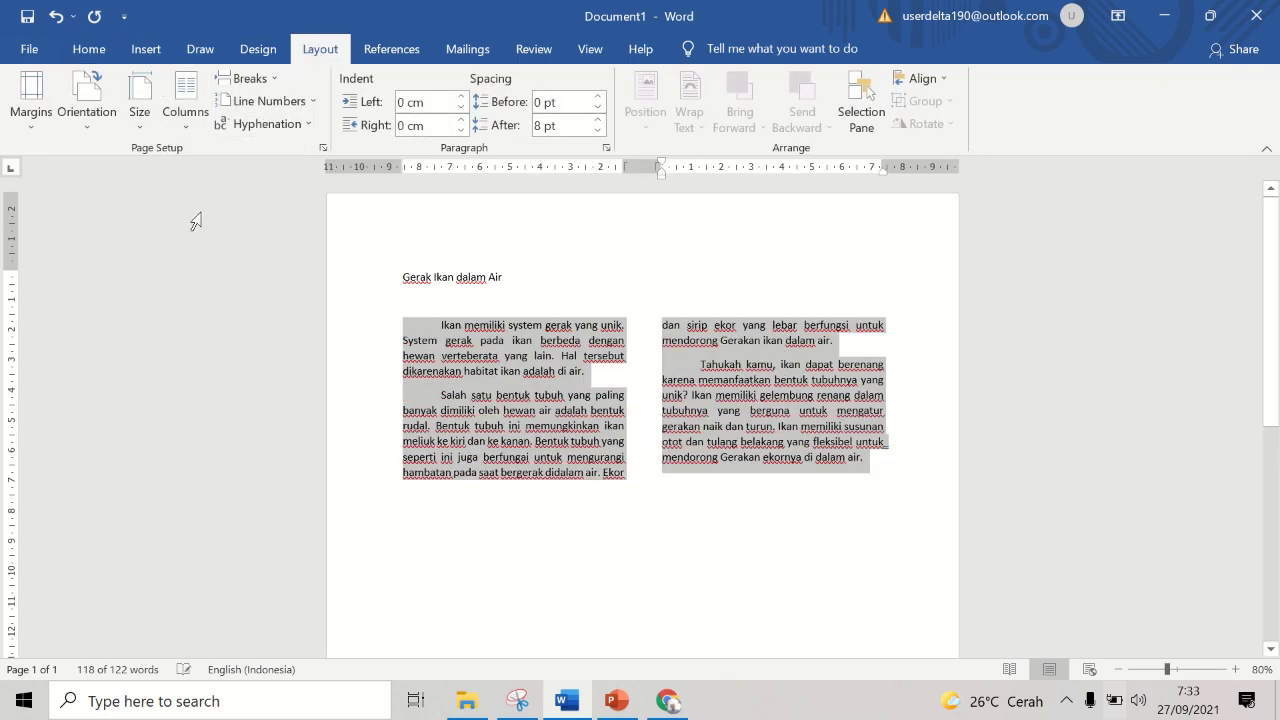
Step: Apply the Left column preset to the selected body paragraphs, giving a narrow first column and a wide second one
{"action": "left_click", "coordinate": [185, 118]}
{"action": "left_click", "coordinate": [229, 300]}
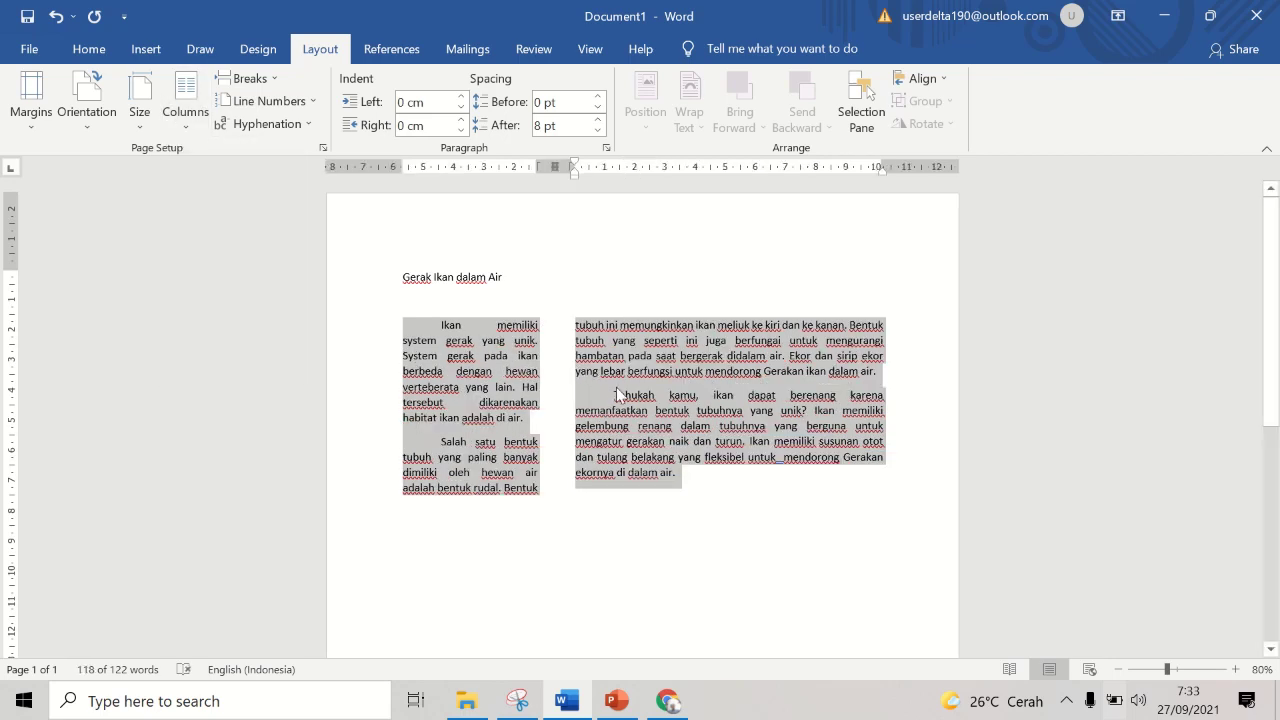
Step: Format the title "Gerak Ikan dalam Air" in the Action Jackson font at size 28
{"action": "left_click", "coordinate": [535, 298]}
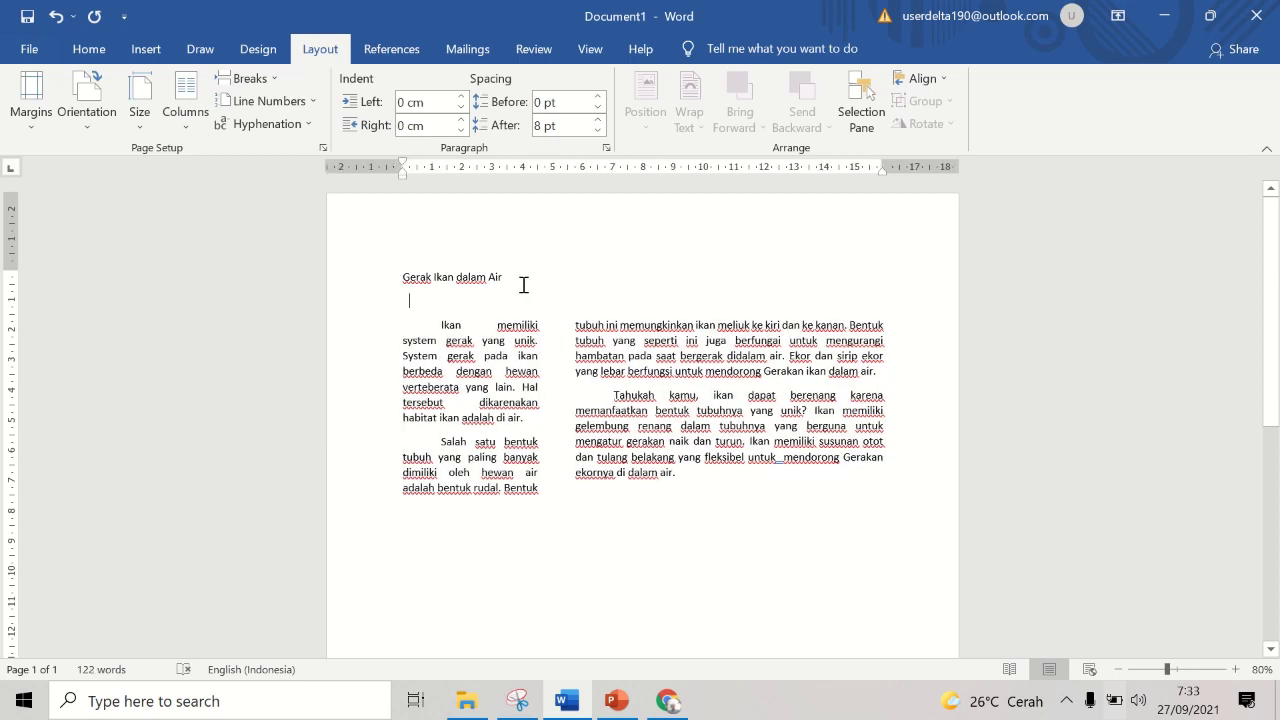
{"action": "left_click_drag", "start_coordinate": [481, 274], "coordinate": [406, 265]}
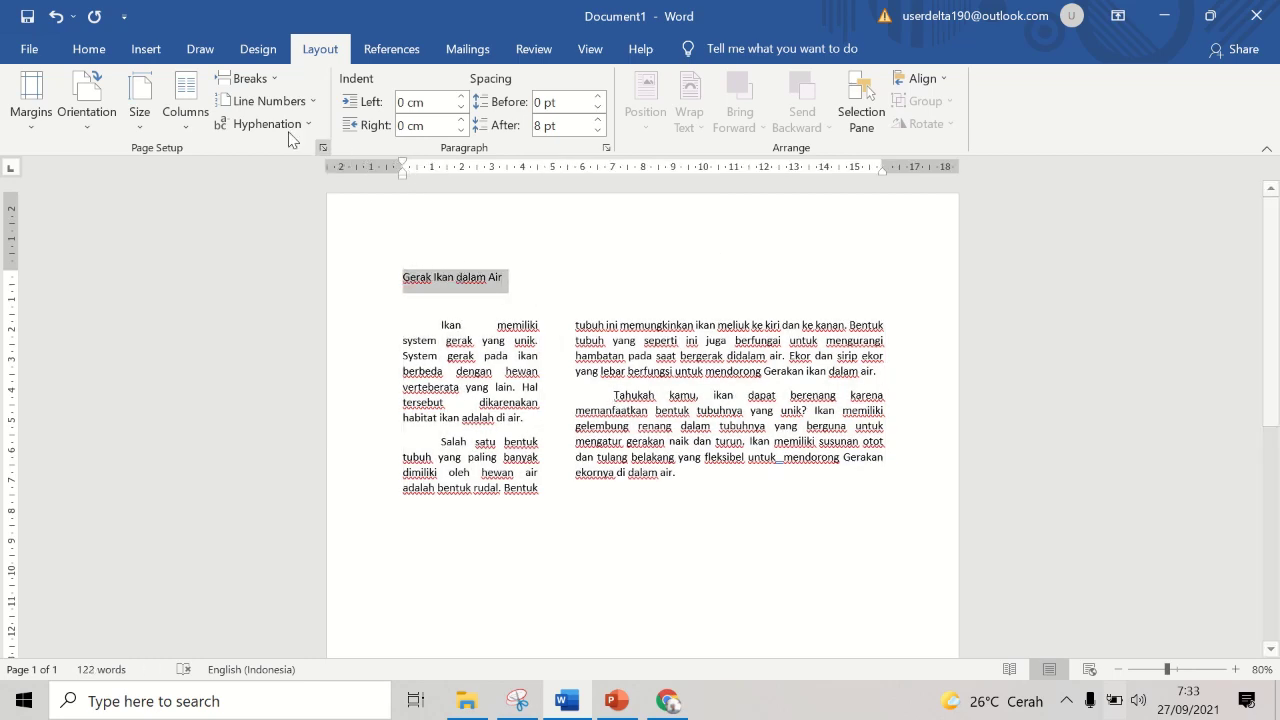
{"action": "left_click", "coordinate": [75, 53]}
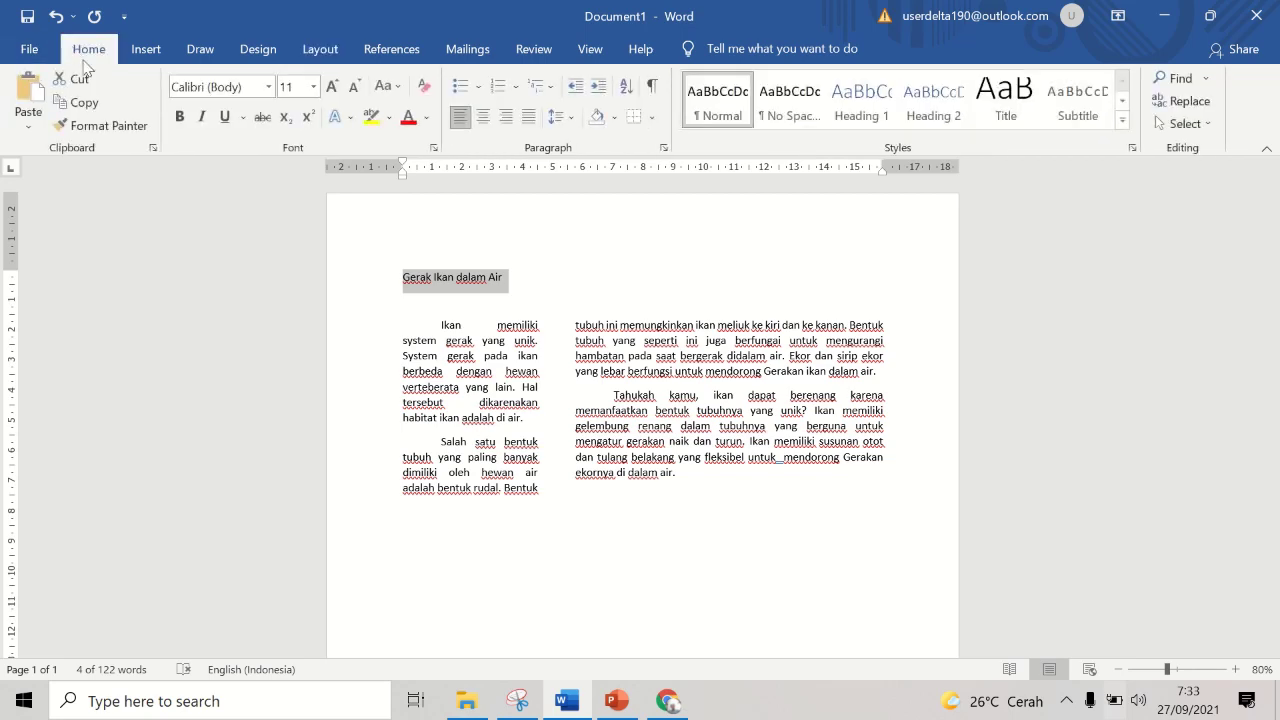
{"action": "left_click", "coordinate": [269, 88]}
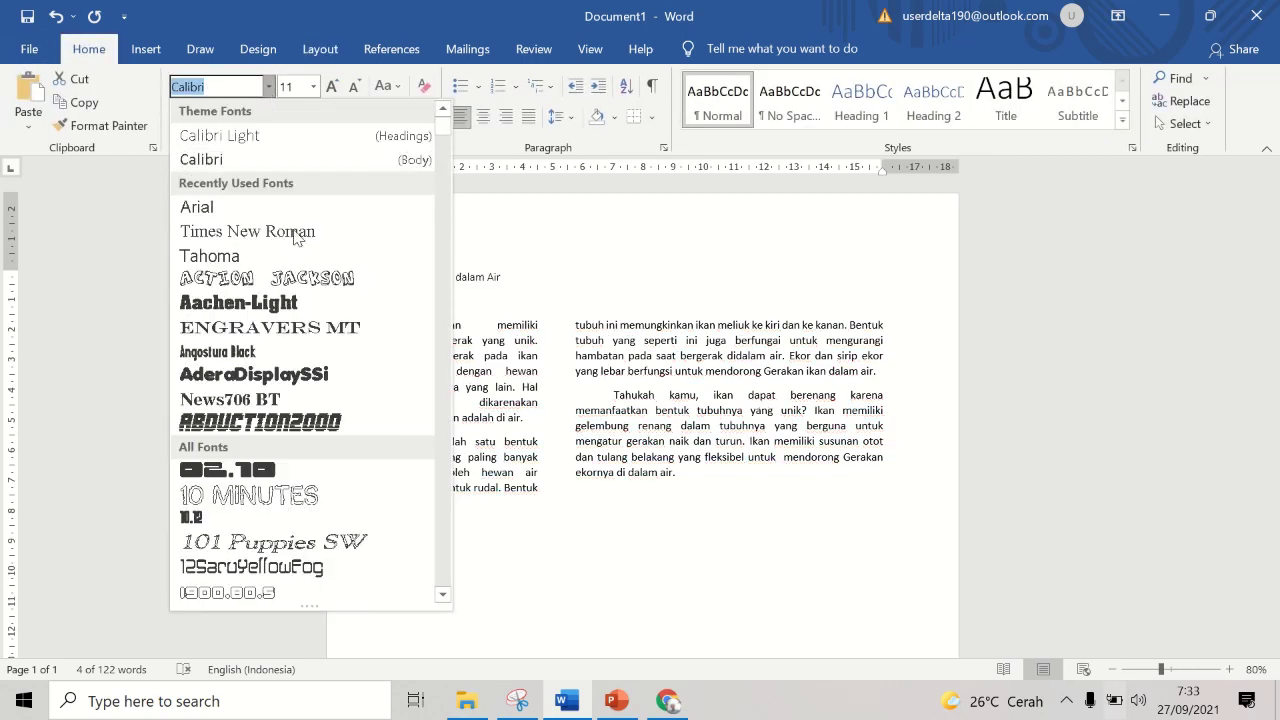
{"action": "left_click", "coordinate": [285, 280]}
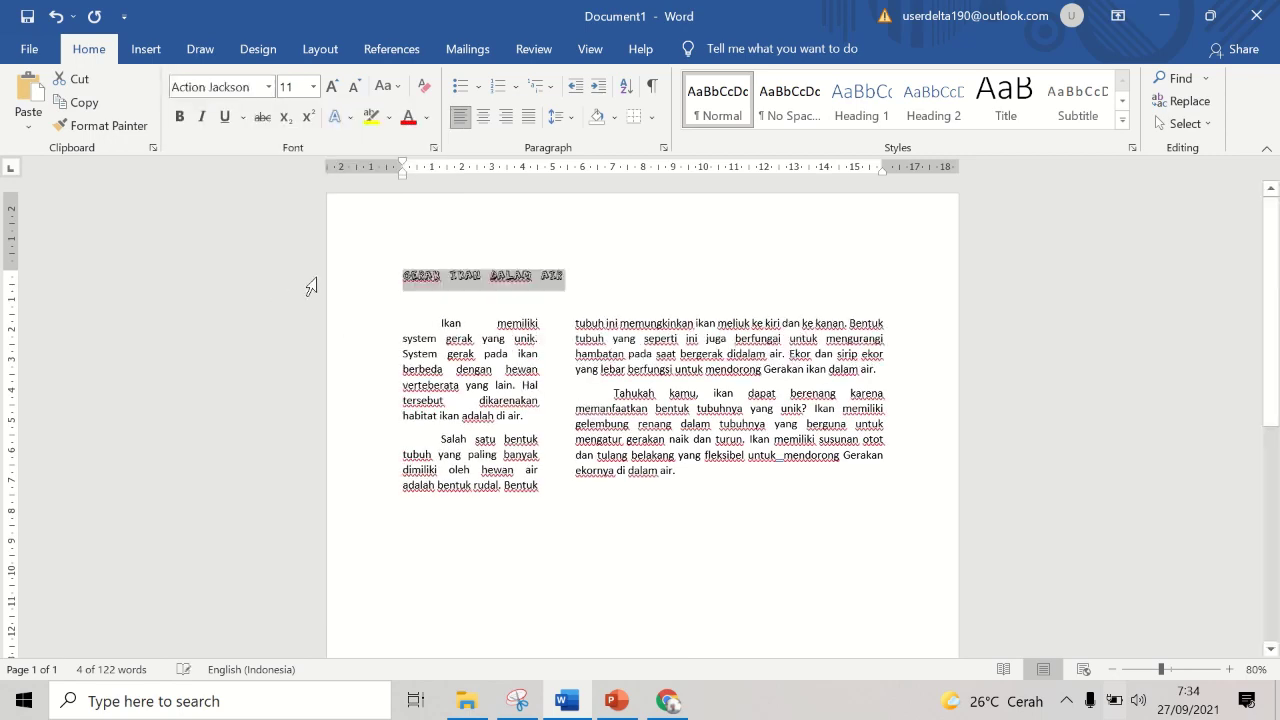
{"action": "left_click", "coordinate": [313, 87]}
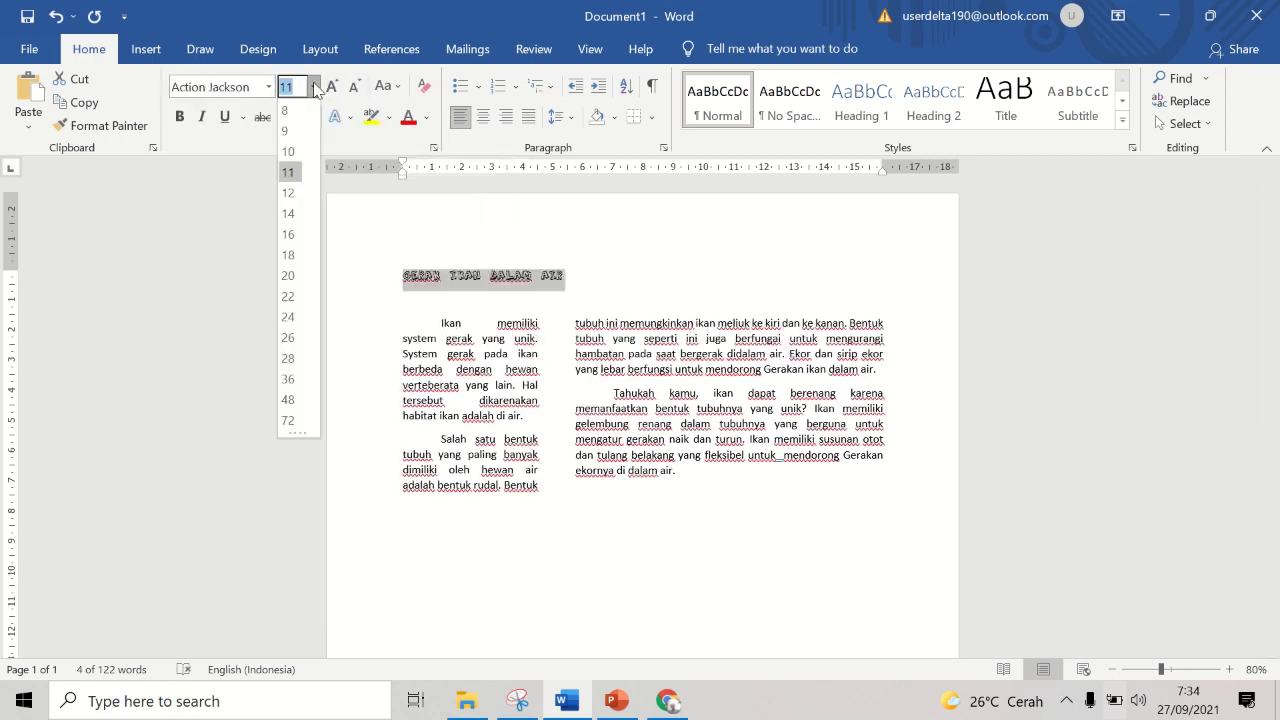
{"action": "left_click", "coordinate": [299, 360]}
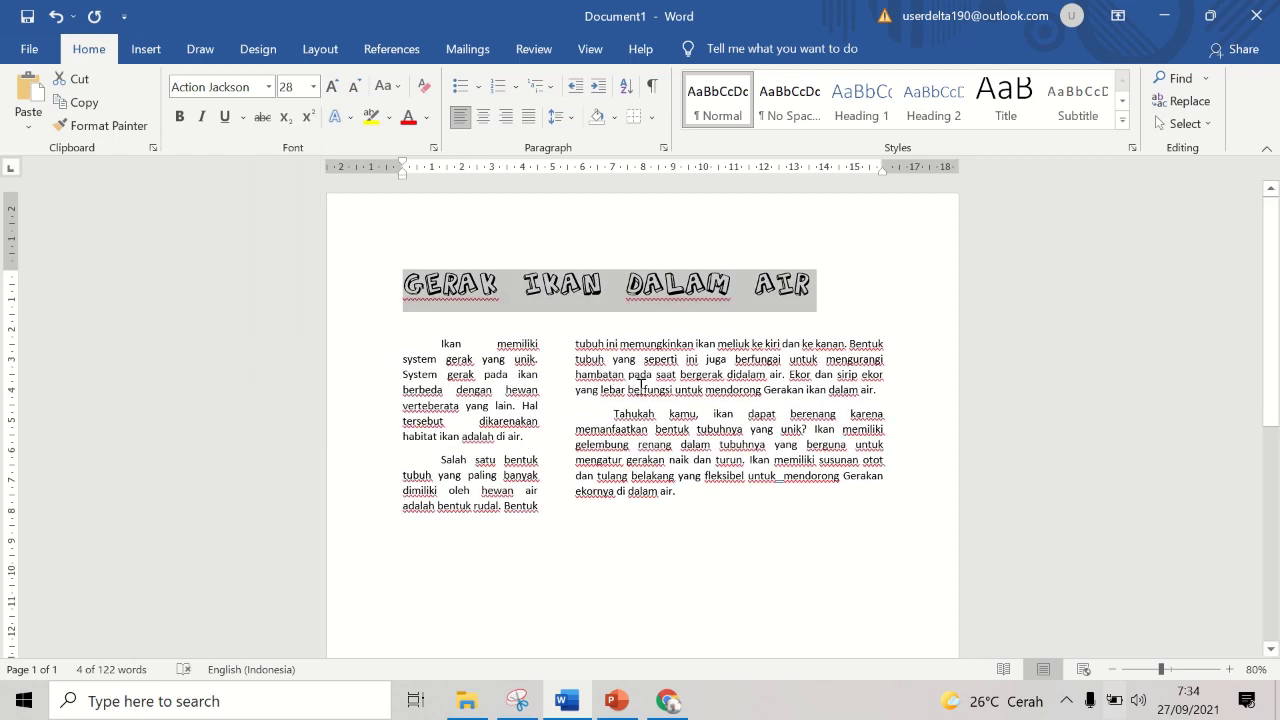
Step: Change the font of the three body paragraphs in the columns to Tahoma
{"action": "left_click", "coordinate": [640, 389]}
{"action": "left_click_drag", "start_coordinate": [342, 350], "coordinate": [641, 517]}
{"action": "left_click", "coordinate": [268, 87]}
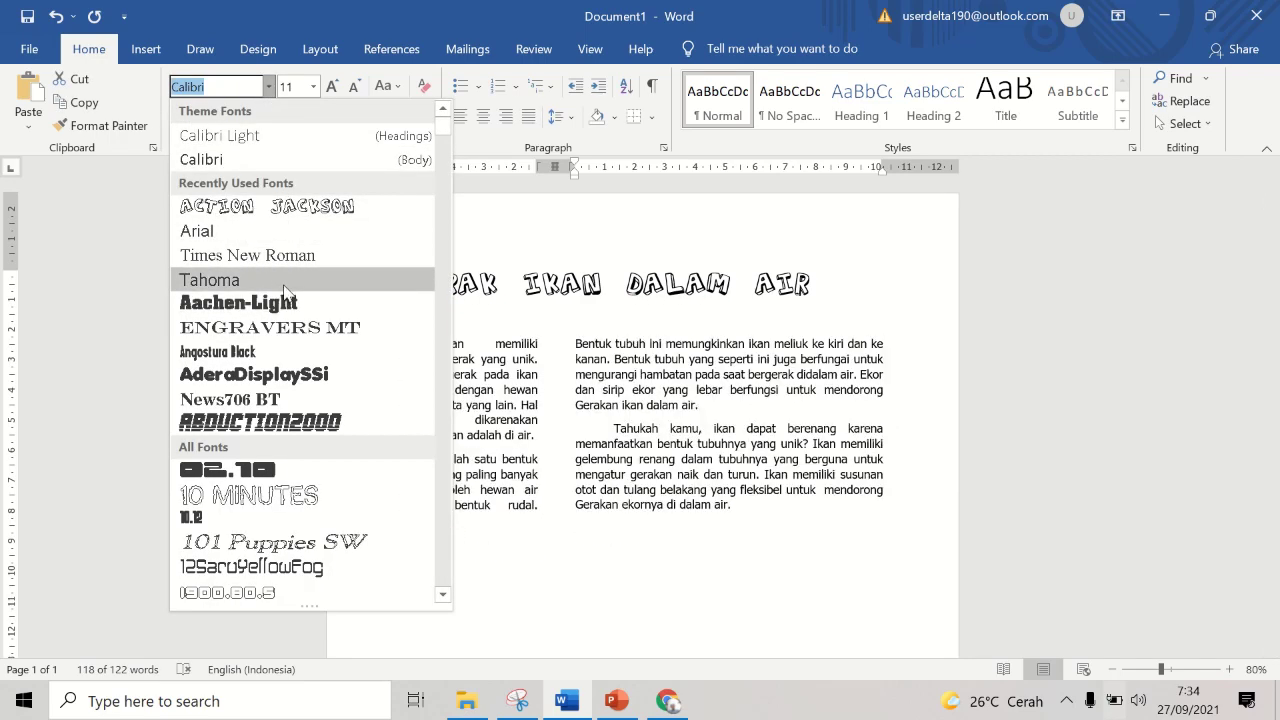
{"action": "left_click", "coordinate": [284, 290]}
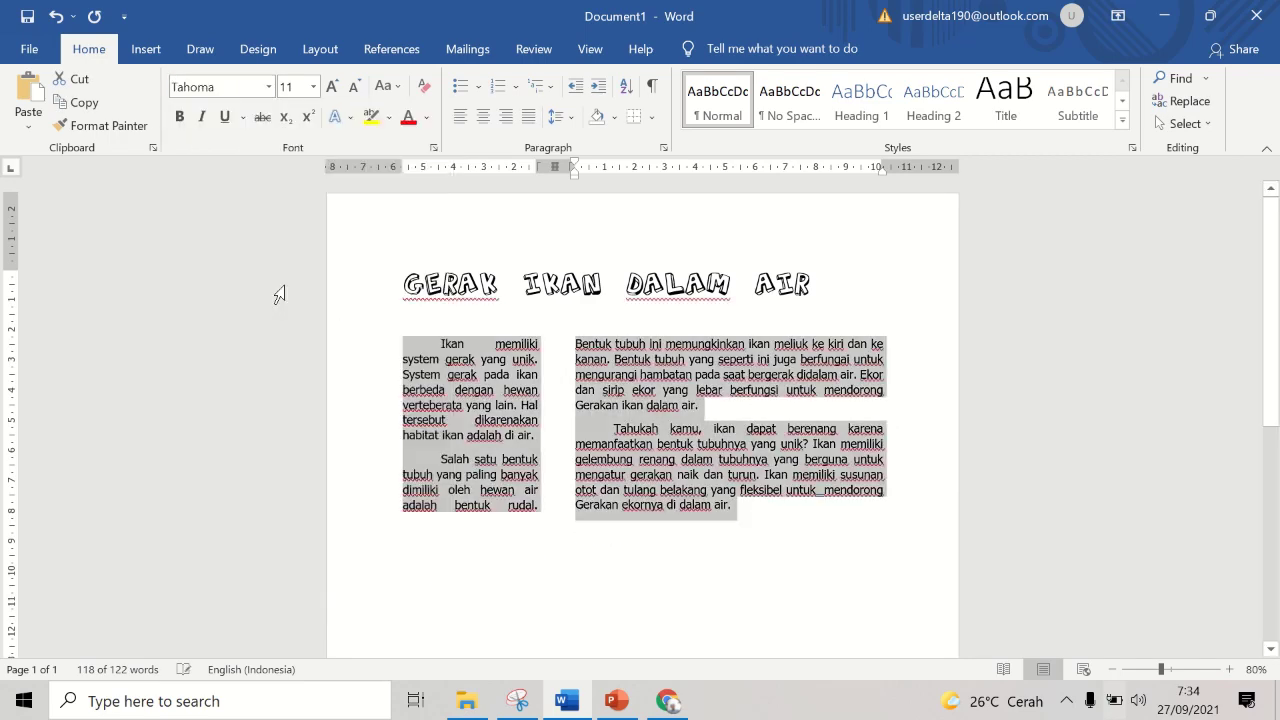
{"action": "left_click", "coordinate": [794, 527]}
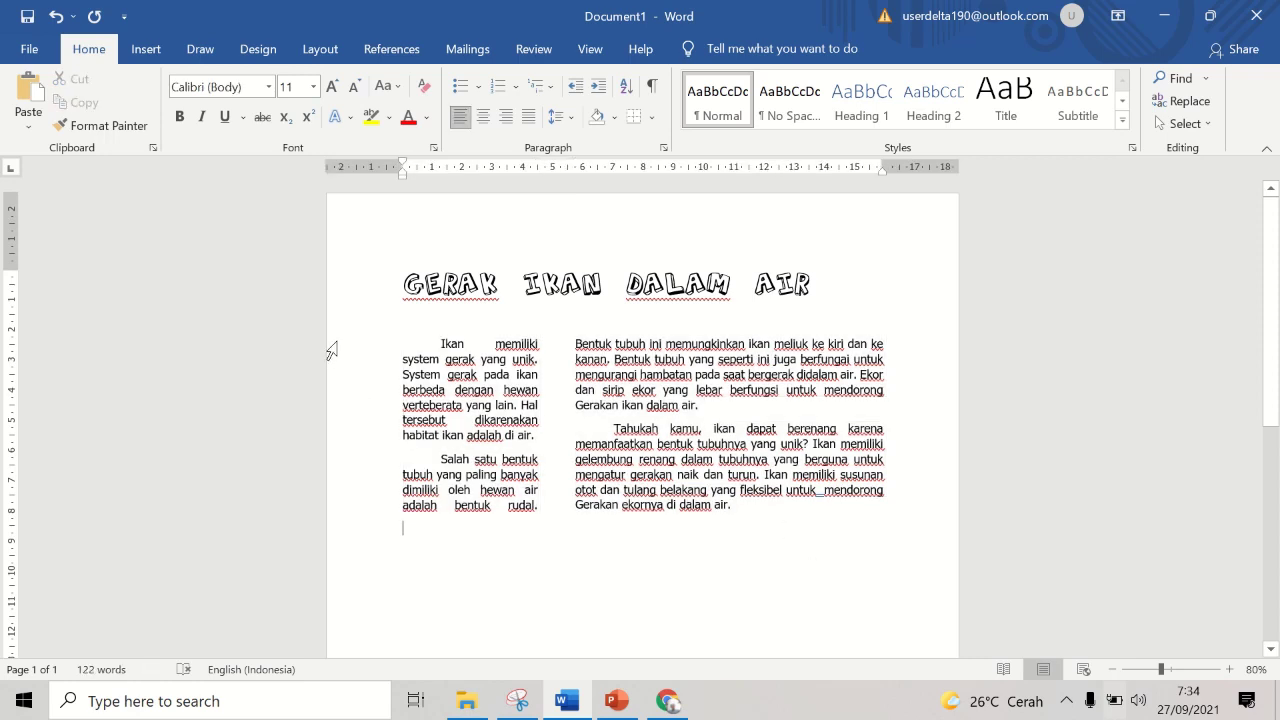